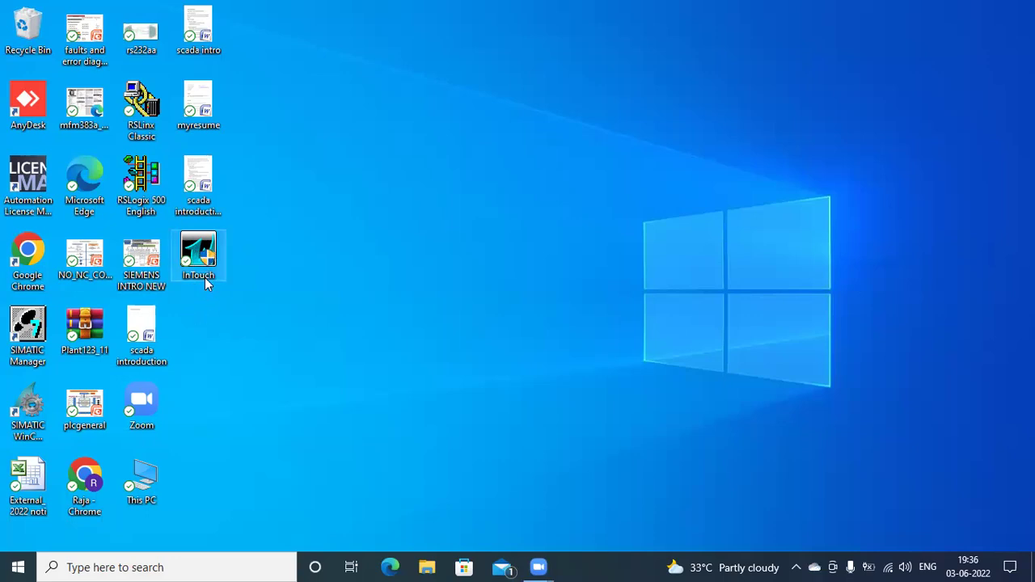
# - Launch InTouch and proceed in the welcome wizard to searching for existing applications
pyautogui.doubleClick(202, 251)
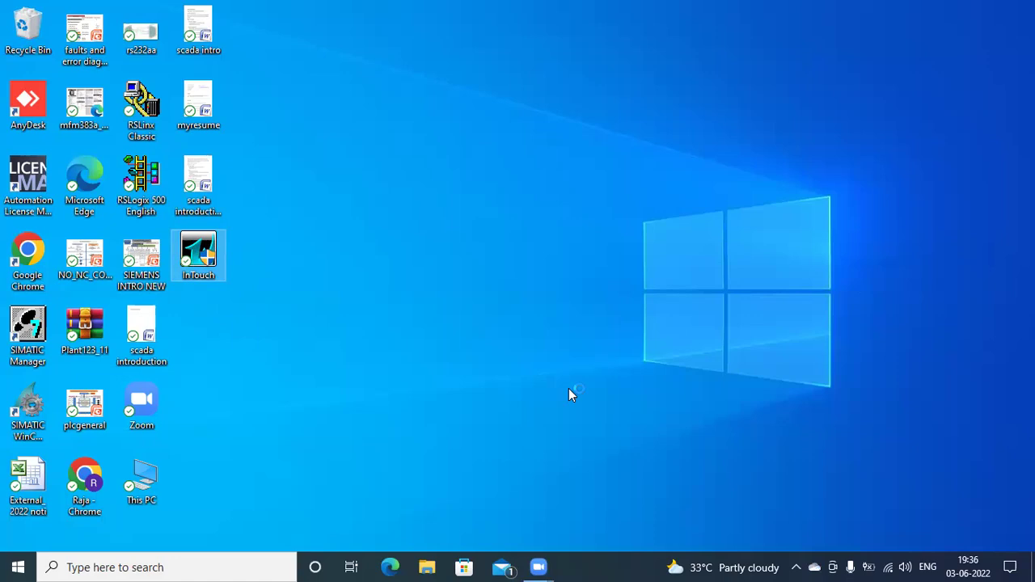
pyautogui.click(493, 383)
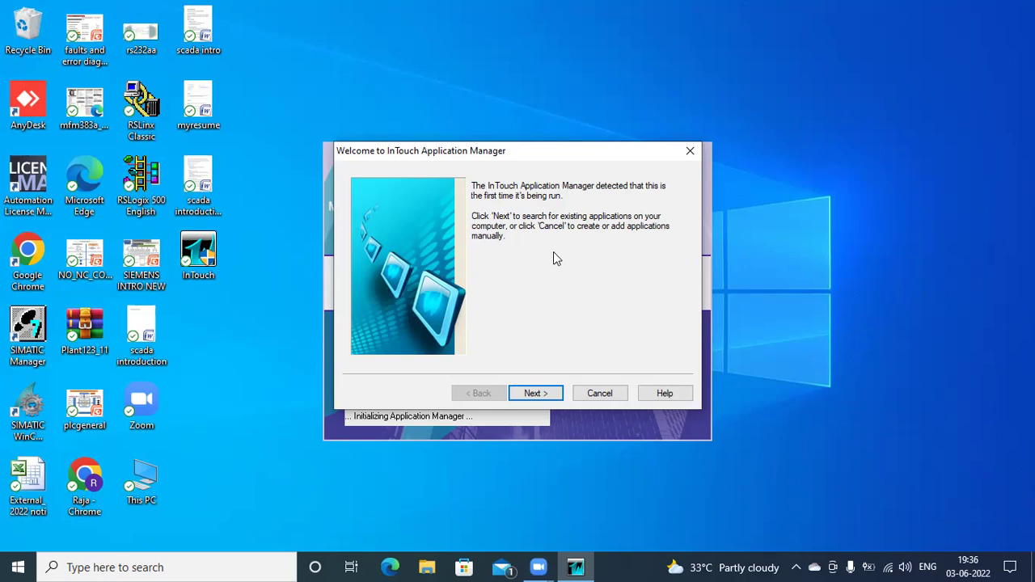
pyautogui.click(550, 400)
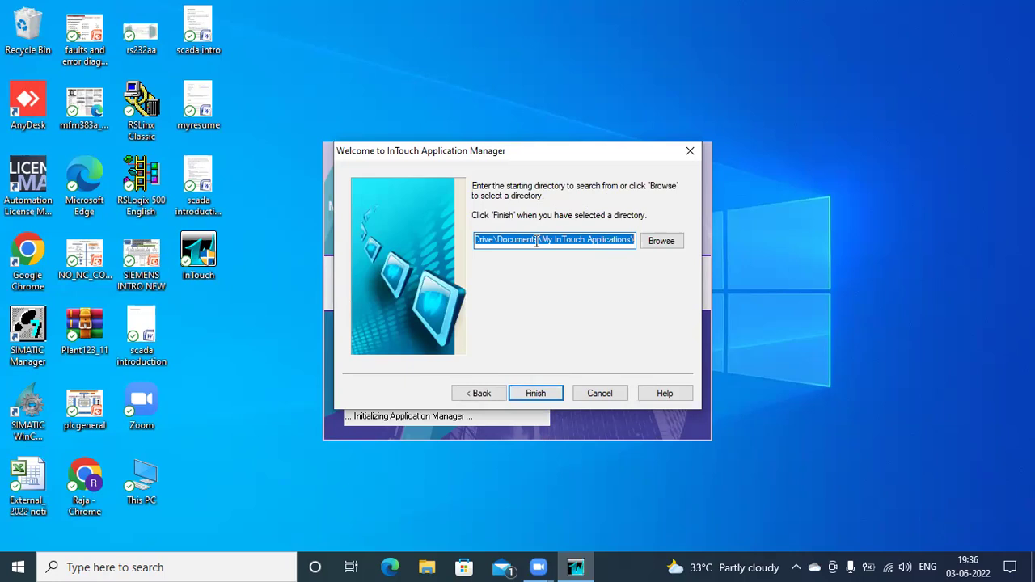
# - Append projects_folder to the starting search directory under My InTouch Applications and finish the wizard
pyautogui.click(634, 240)
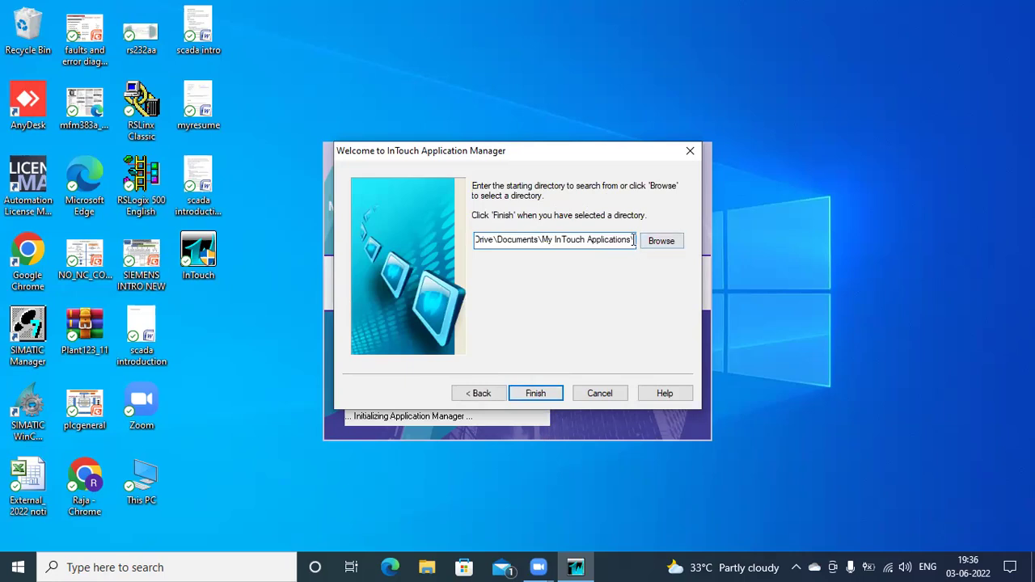
pyautogui.write('pro')
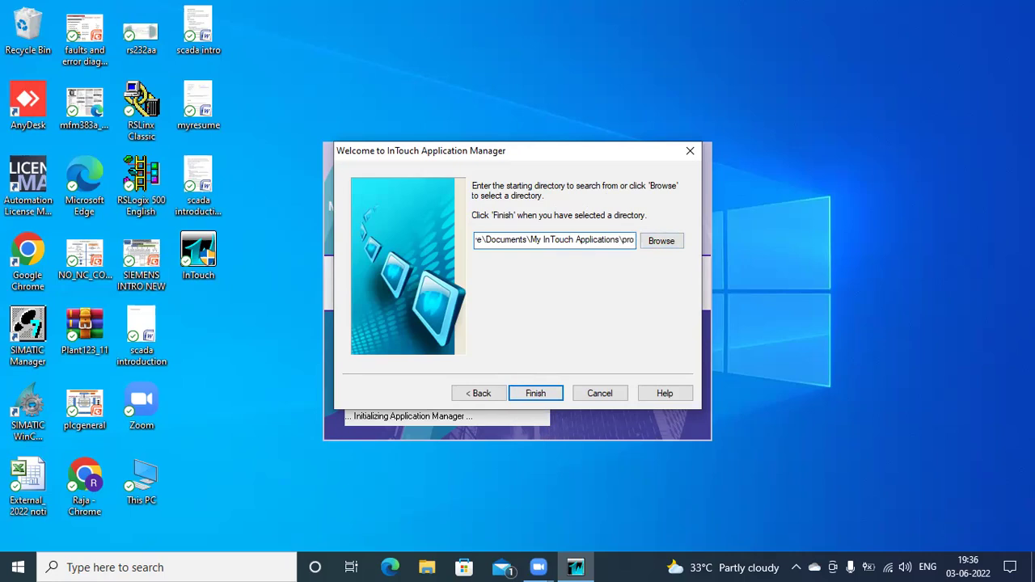
pyautogui.write('jects')
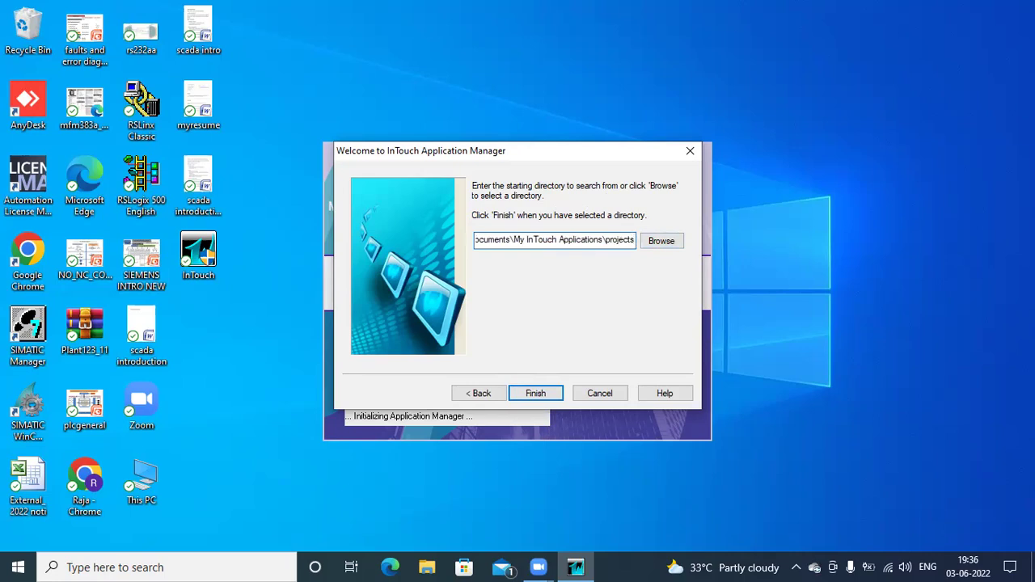
pyautogui.write('_folder')
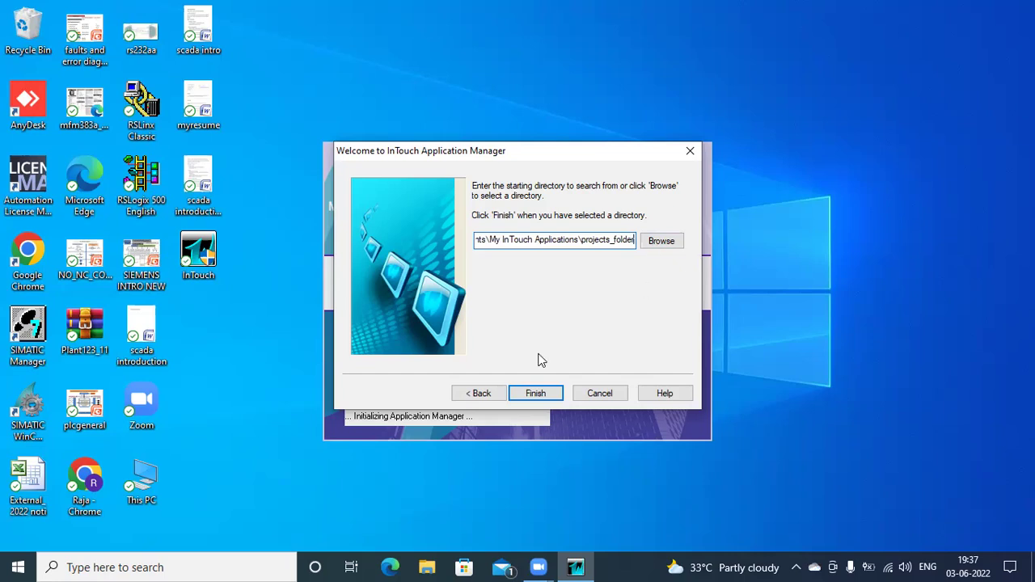
pyautogui.click(535, 394)
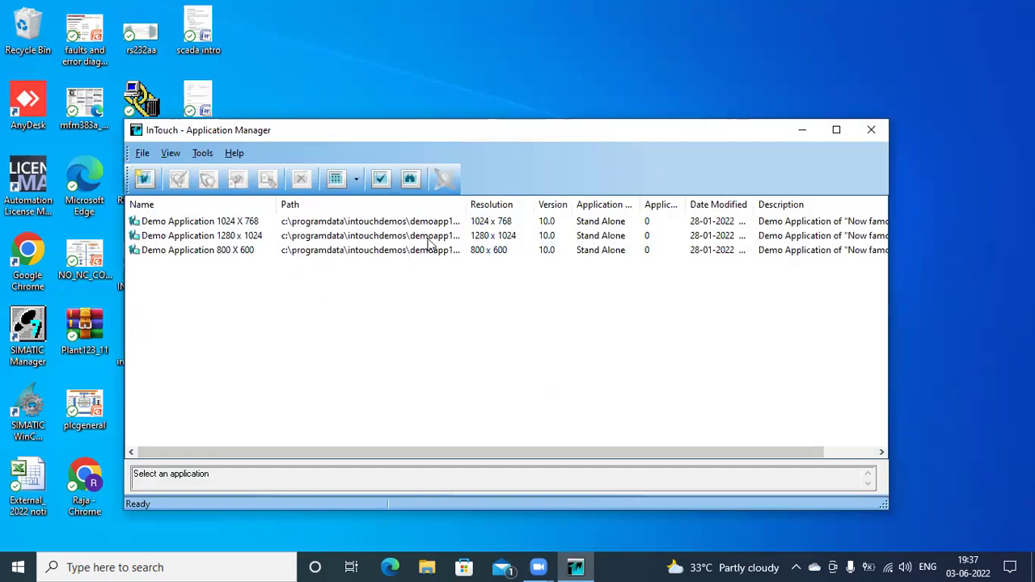
# - Maximize the Application Manager window and open Demo Application 1280 x 1024, accepting the conversion to the current screen resolution
pyautogui.click(143, 153)
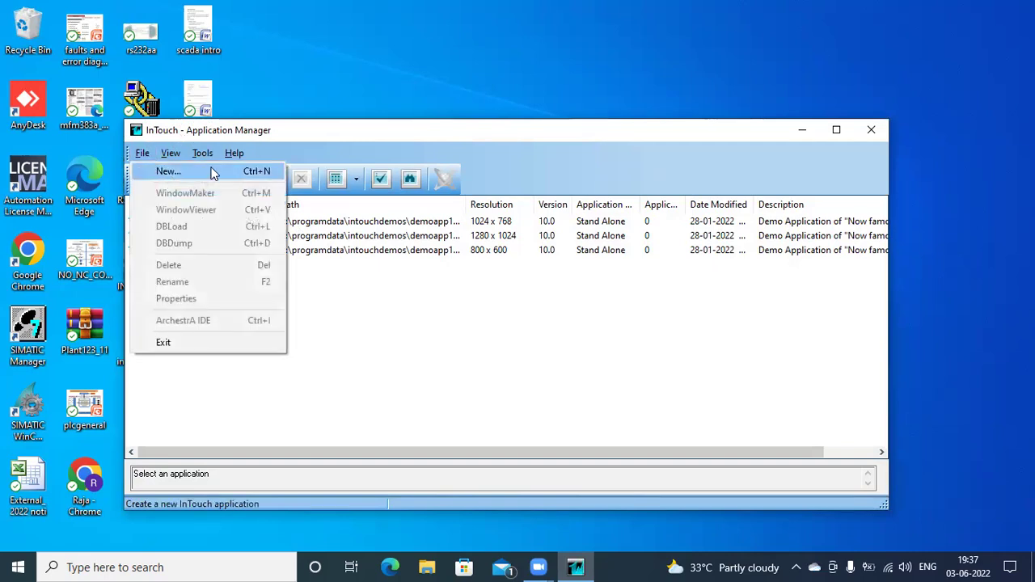
pyautogui.click(614, 162)
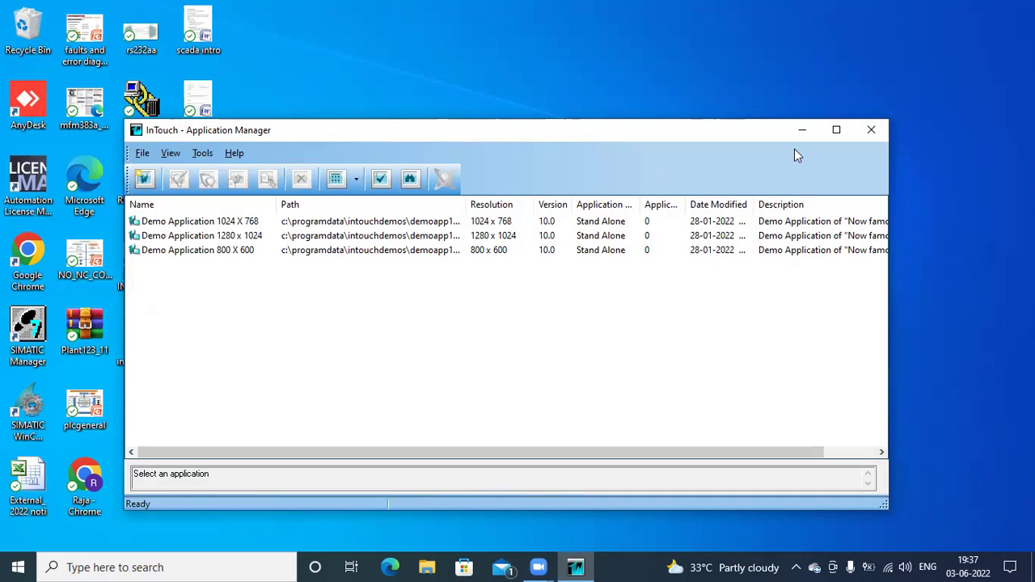
pyautogui.click(836, 131)
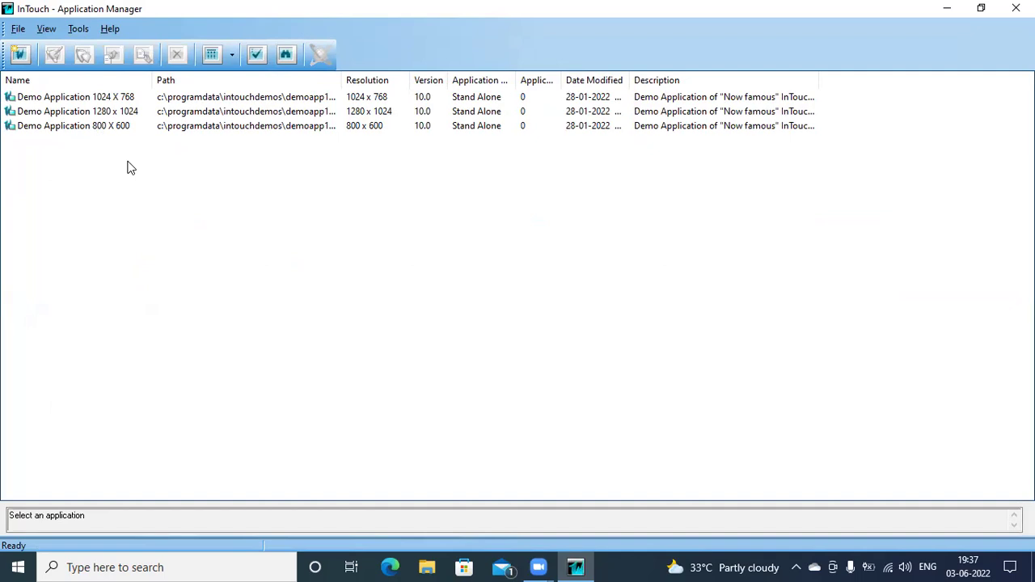
pyautogui.click(117, 112)
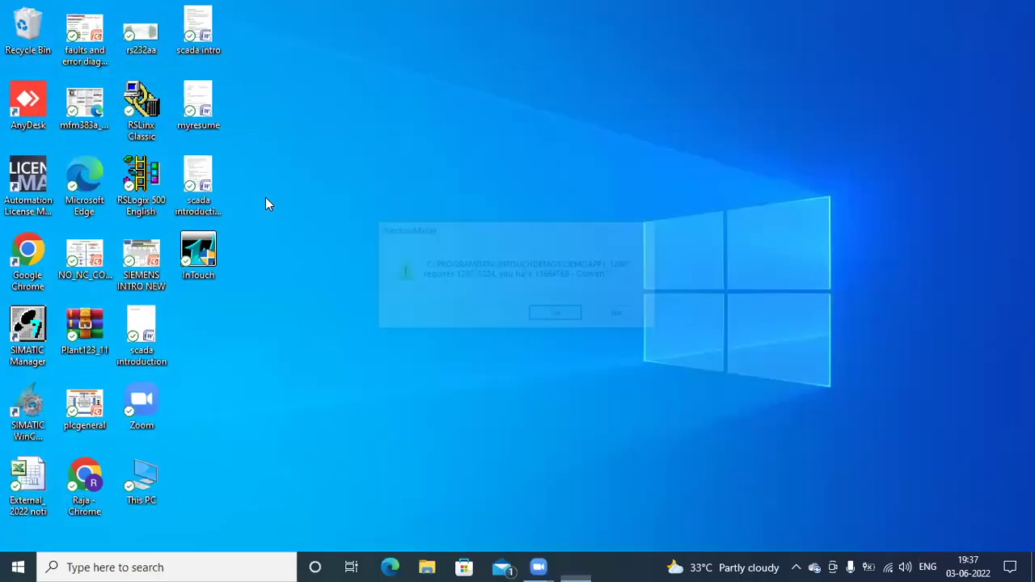
pyautogui.click(550, 316)
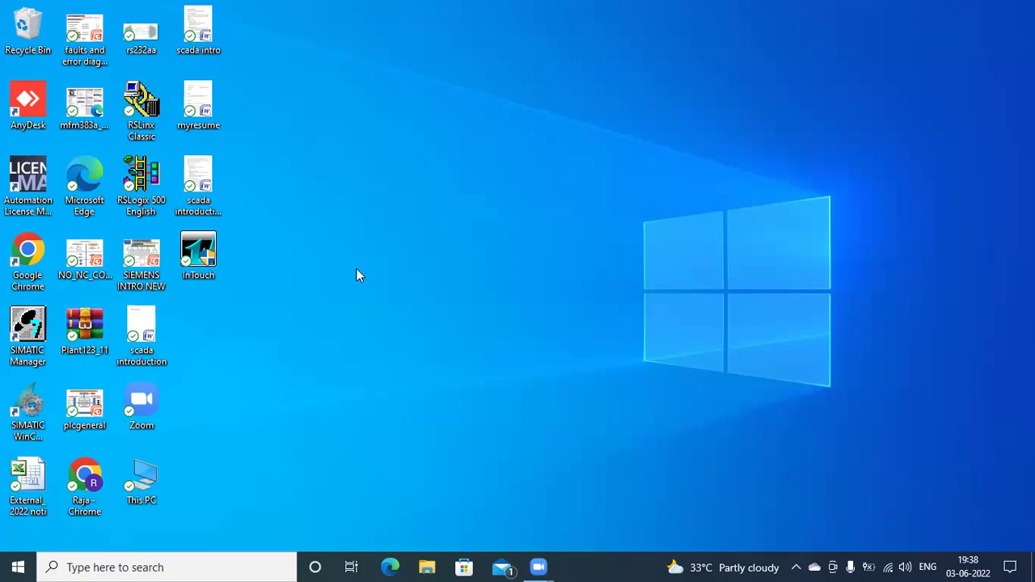
# - Relaunch InTouch and open Demo Application 1024 X 768, accepting the conversion to the current screen resolution
pyautogui.click(198, 257)
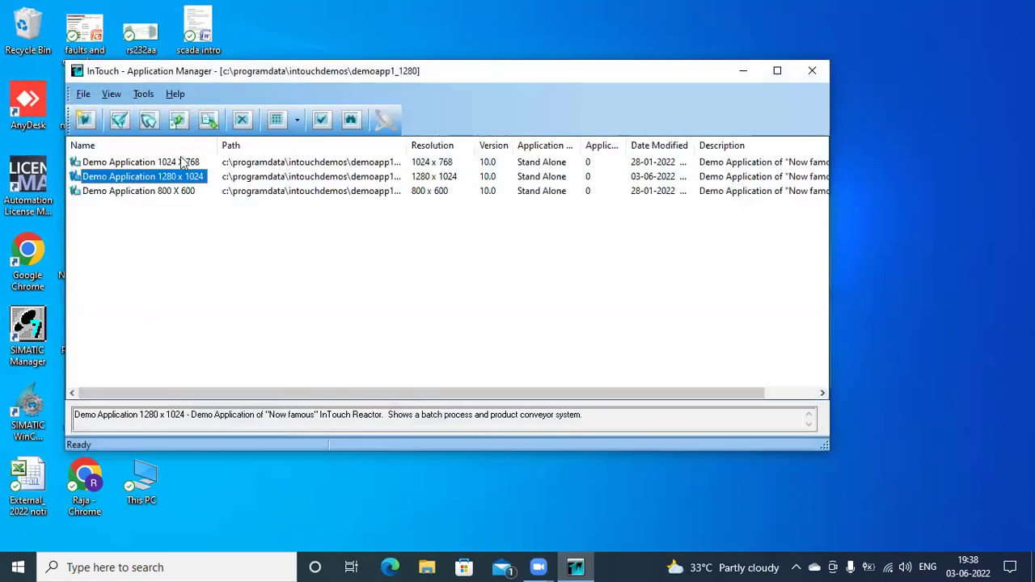
pyautogui.click(185, 163)
pyautogui.doubleClick(184, 163)
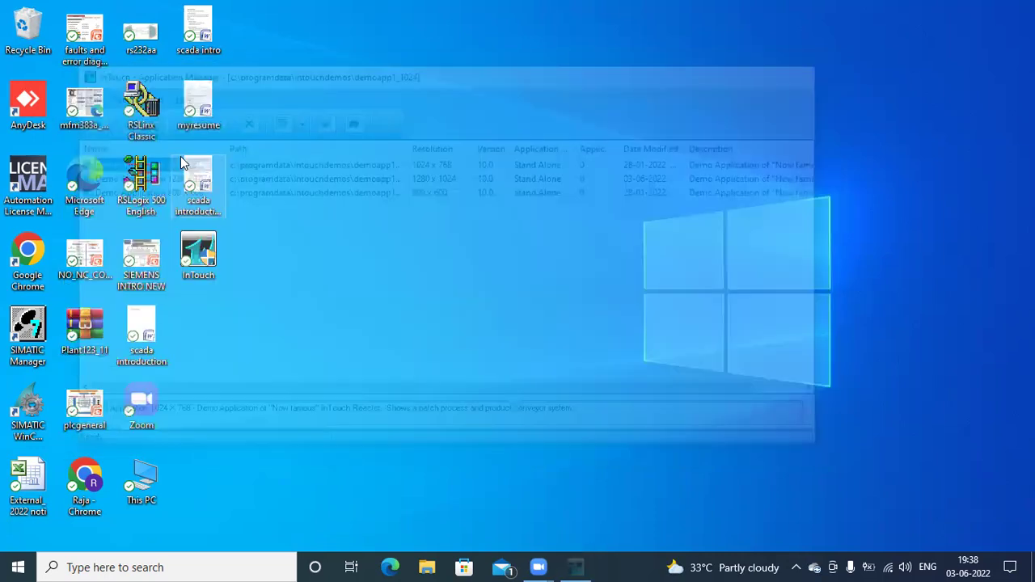
pyautogui.click(557, 315)
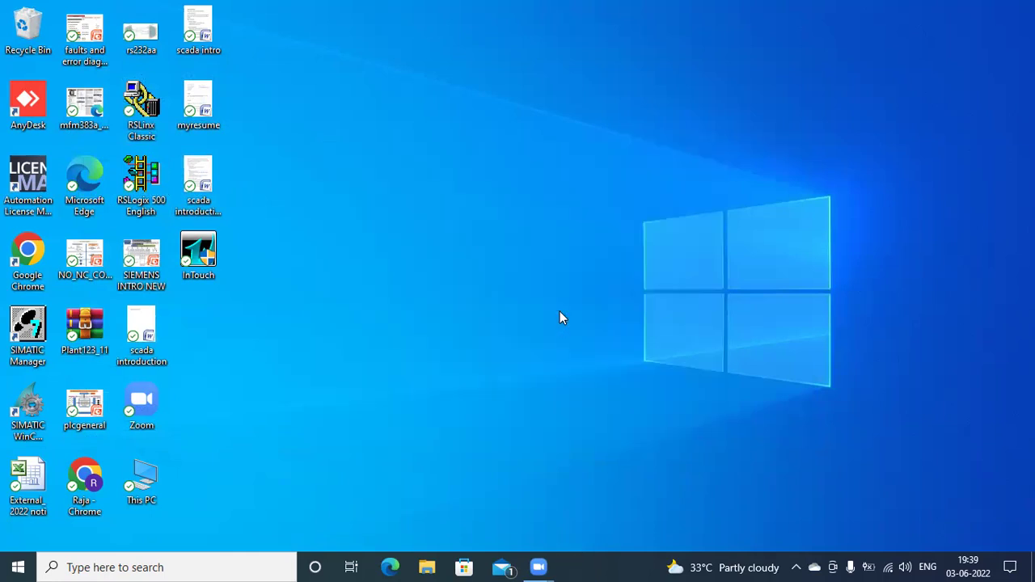
# - Relaunch InTouch and open Demo Application 800 X 600, accepting the conversion to the current screen resolution
pyautogui.doubleClick(203, 257)
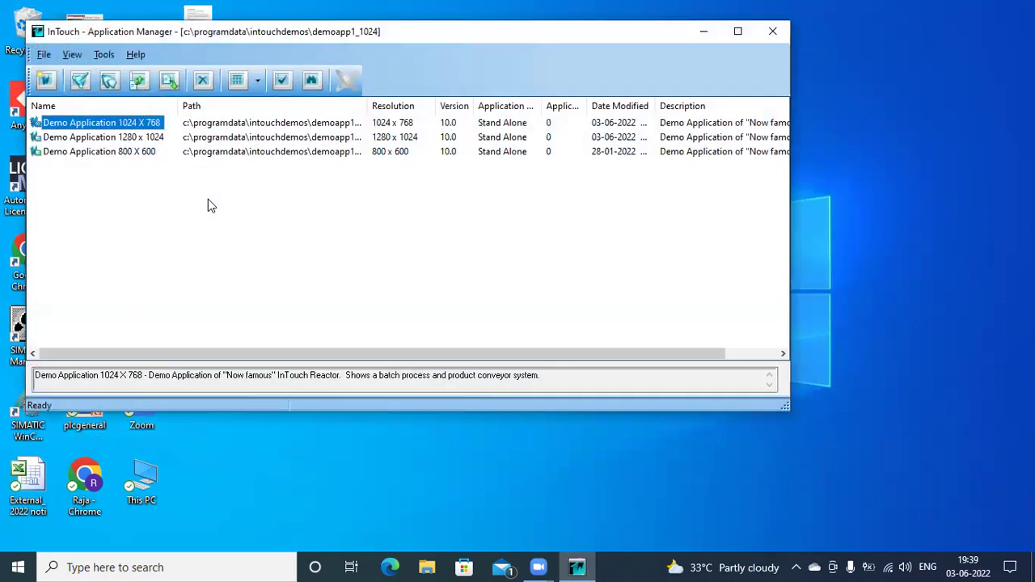
pyautogui.click(144, 155)
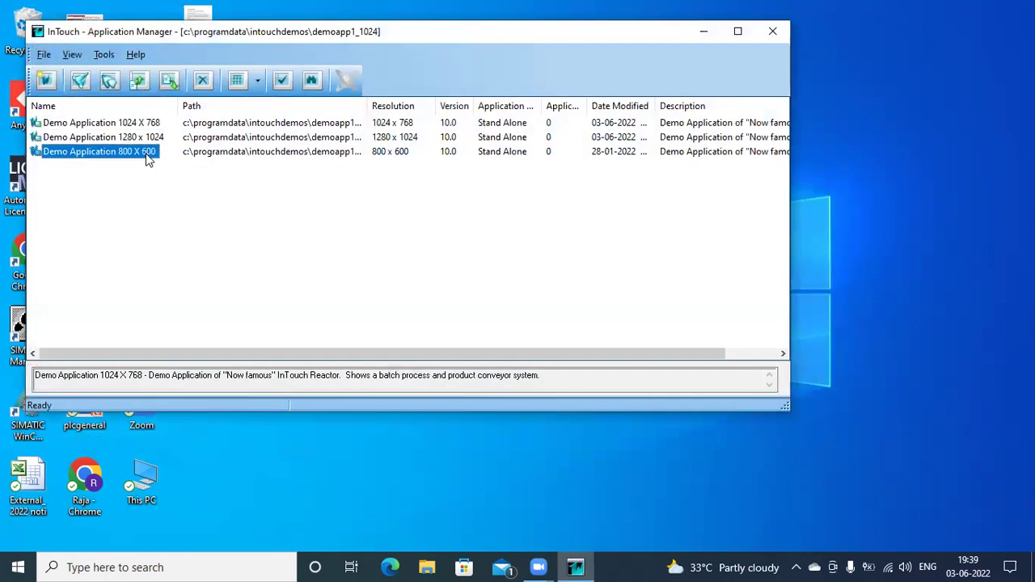
pyautogui.doubleClick(147, 156)
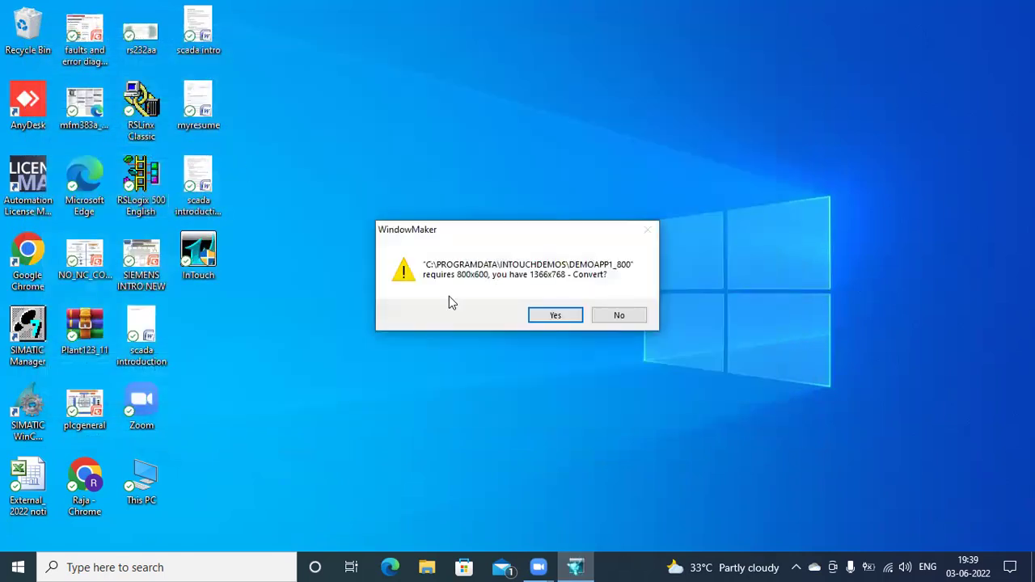
pyautogui.click(553, 315)
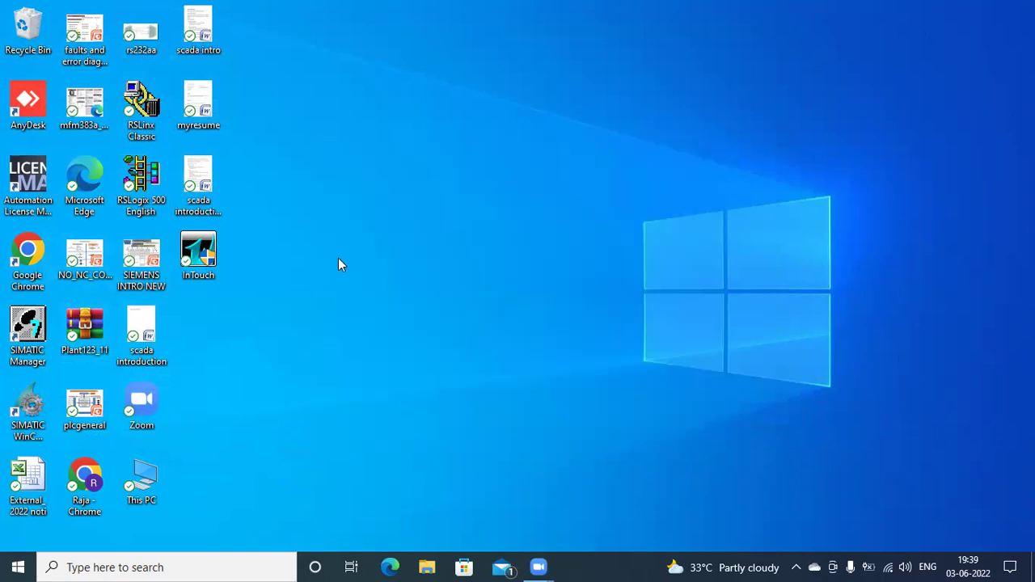
# - Set the Windows display resolution to 1280 × 768, keep the change, and minimize the Settings window
pyautogui.rightClick(329, 175)
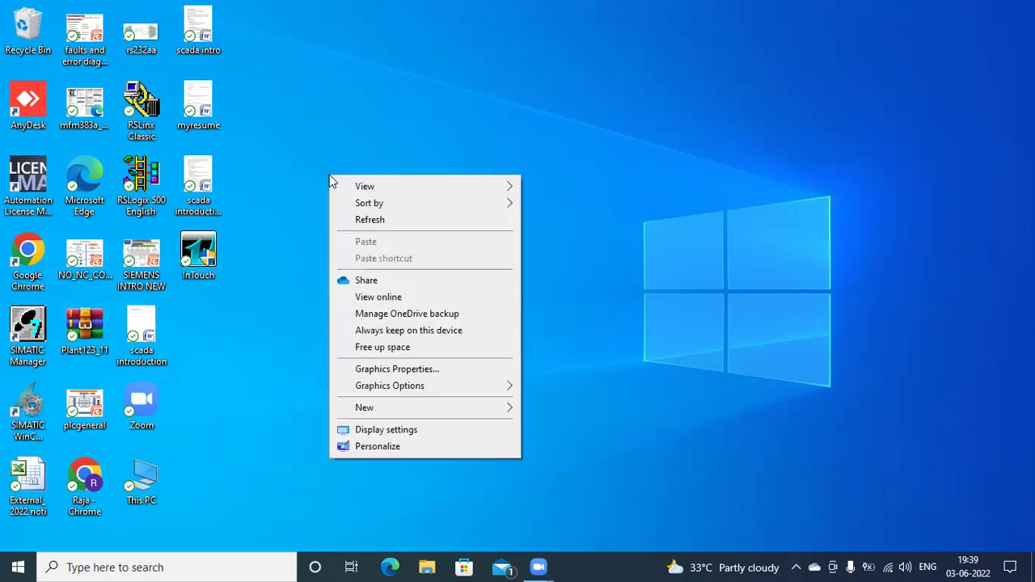
pyautogui.click(441, 432)
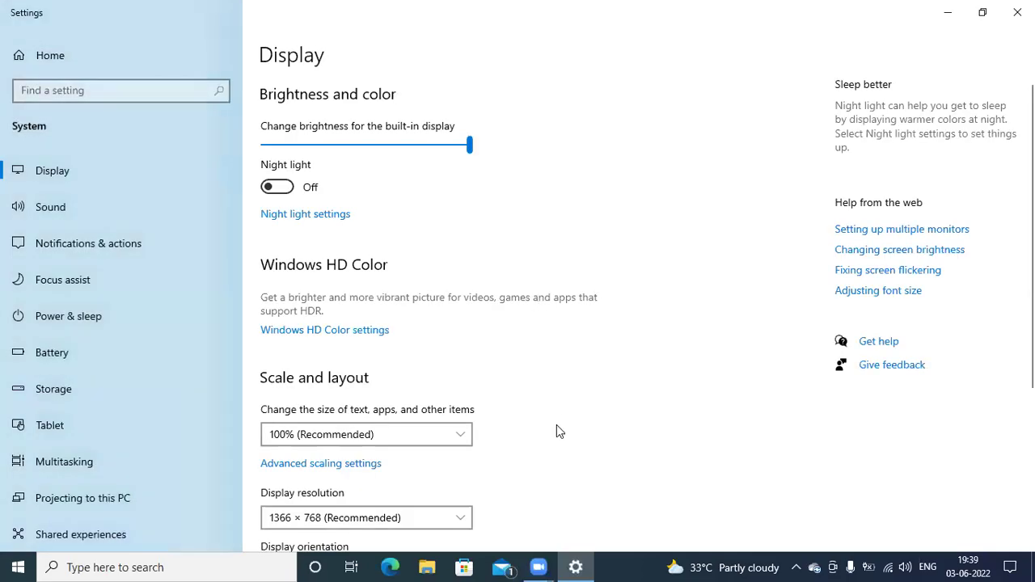
pyautogui.click(458, 518)
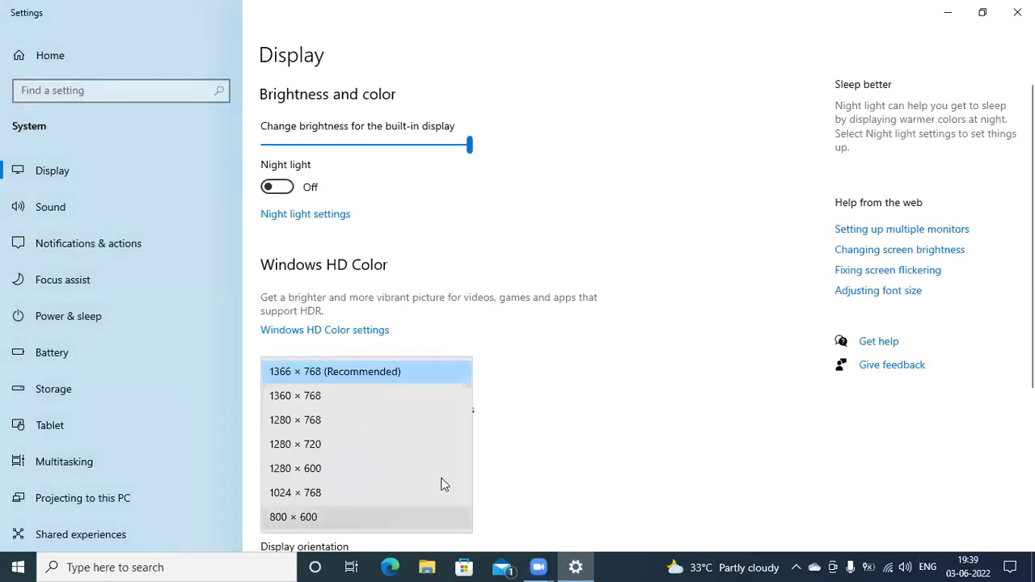
pyautogui.click(420, 423)
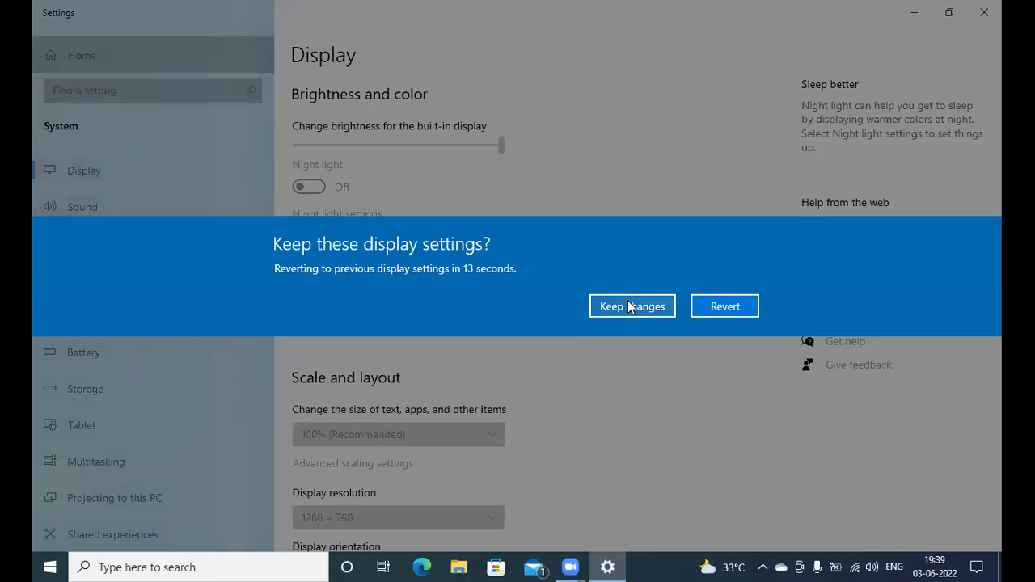
pyautogui.click(630, 305)
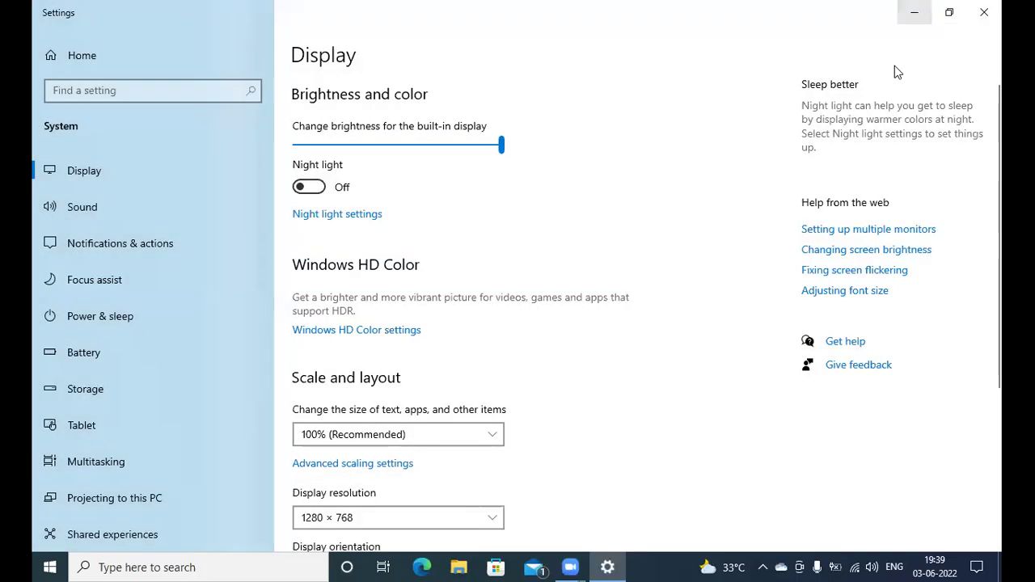
pyautogui.click(914, 12)
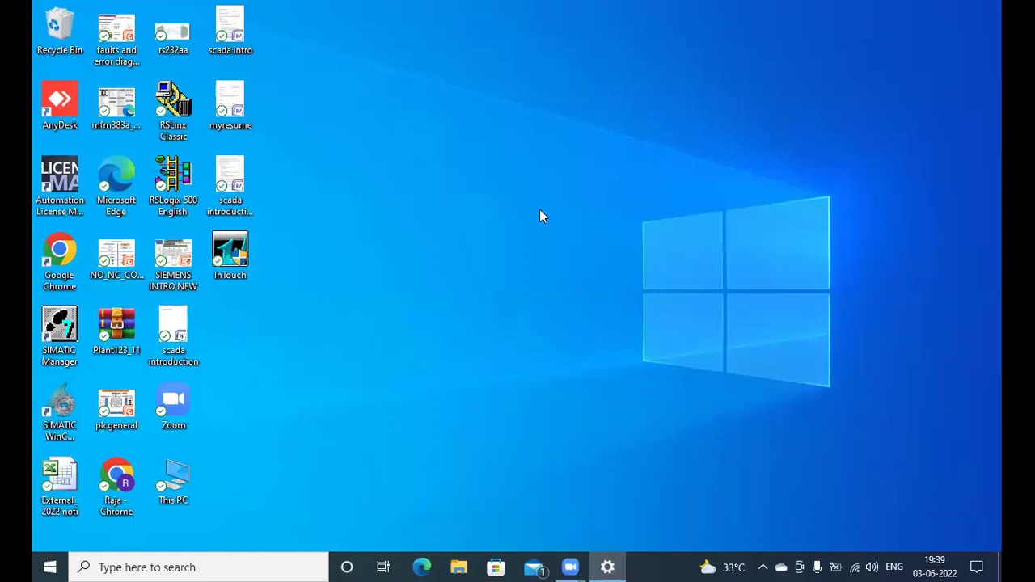
# - Relaunch InTouch and try to open Demo Application 1280 x 1024 without converting its resolution
pyautogui.click(232, 253)
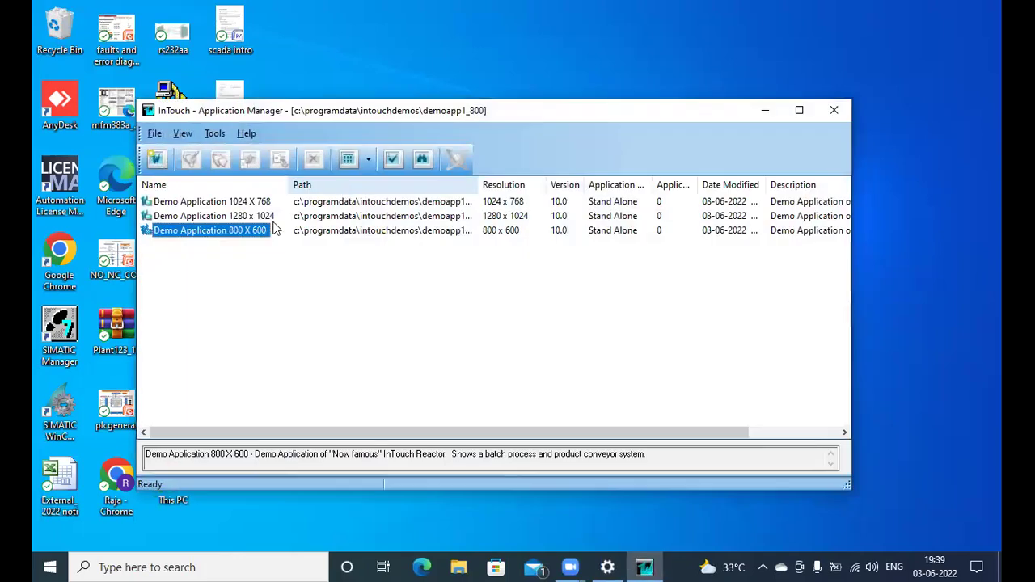
pyautogui.click(262, 220)
pyautogui.doubleClick(263, 218)
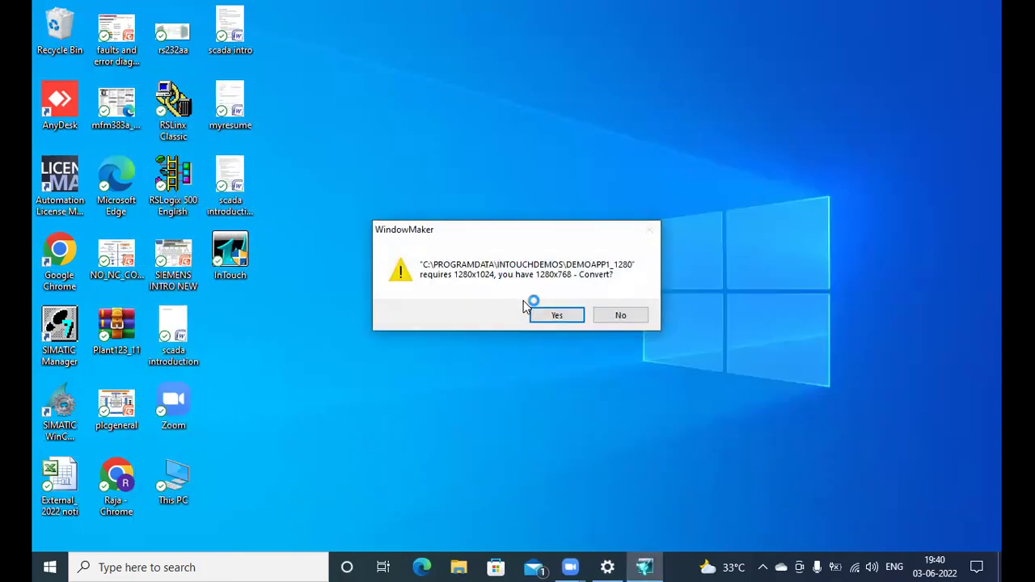
pyautogui.click(620, 315)
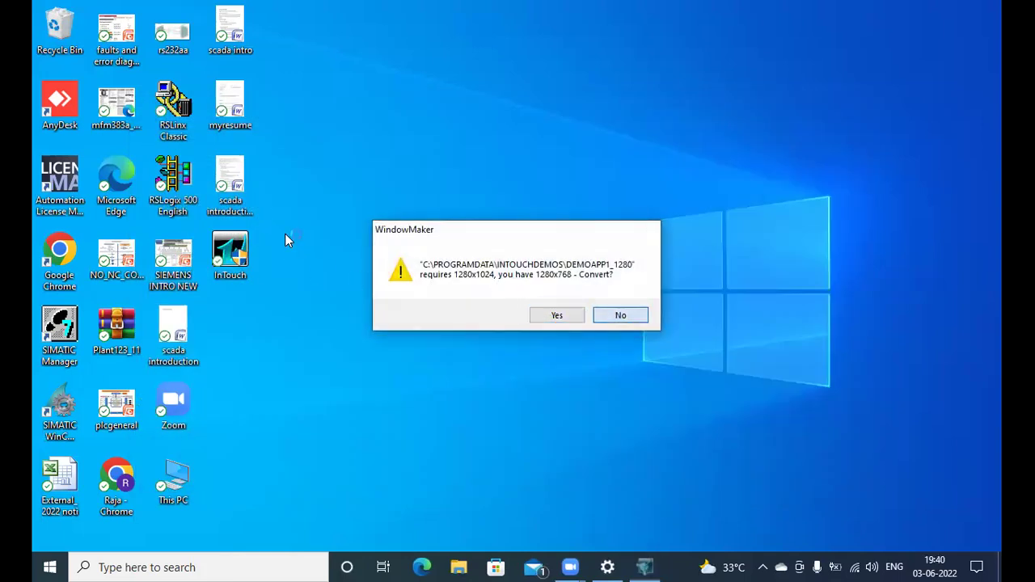
pyautogui.press('Return')
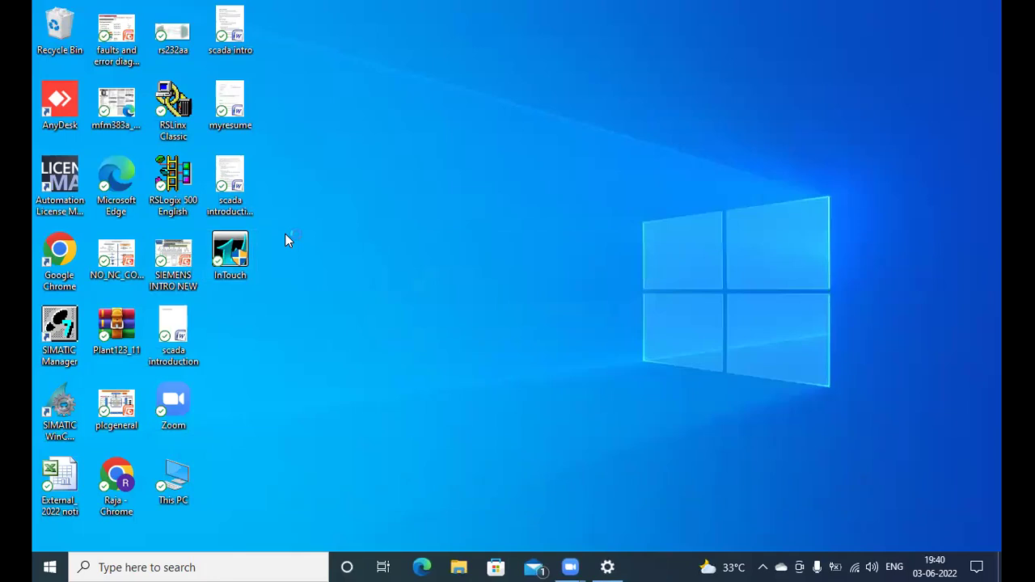
# - Relaunch InTouch and try to open Demo Application 1024 X 768 without converting its resolution
pyautogui.doubleClick(232, 256)
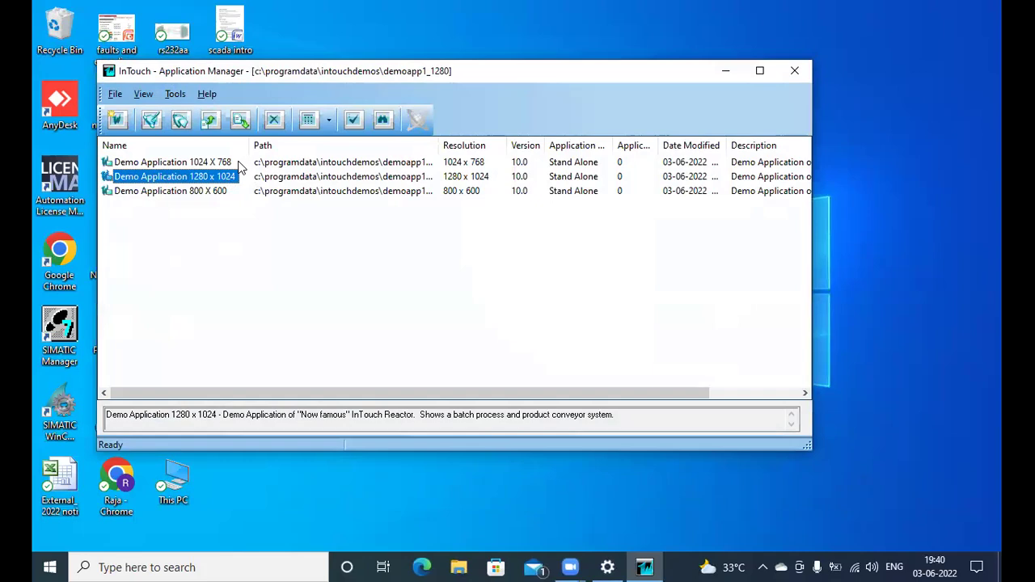
pyautogui.click(239, 164)
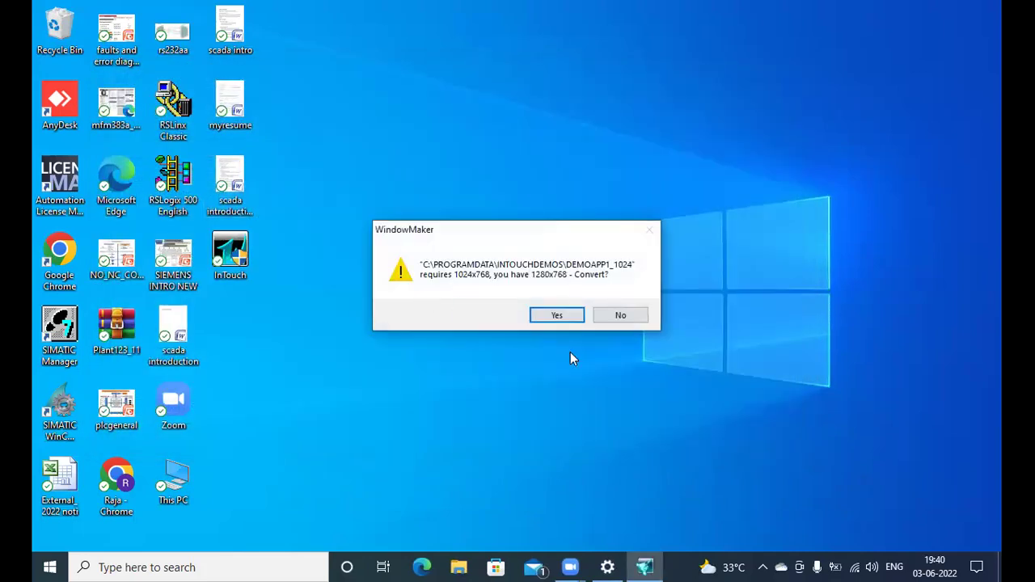
pyautogui.click(620, 316)
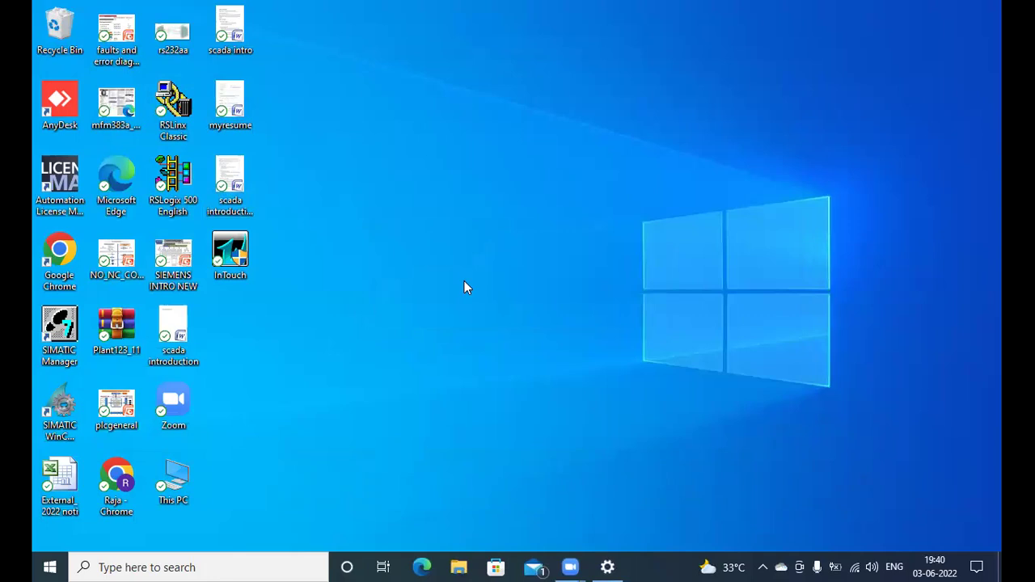
# - Relaunch InTouch and start creating a new application from Application Manager
pyautogui.doubleClick(243, 255)
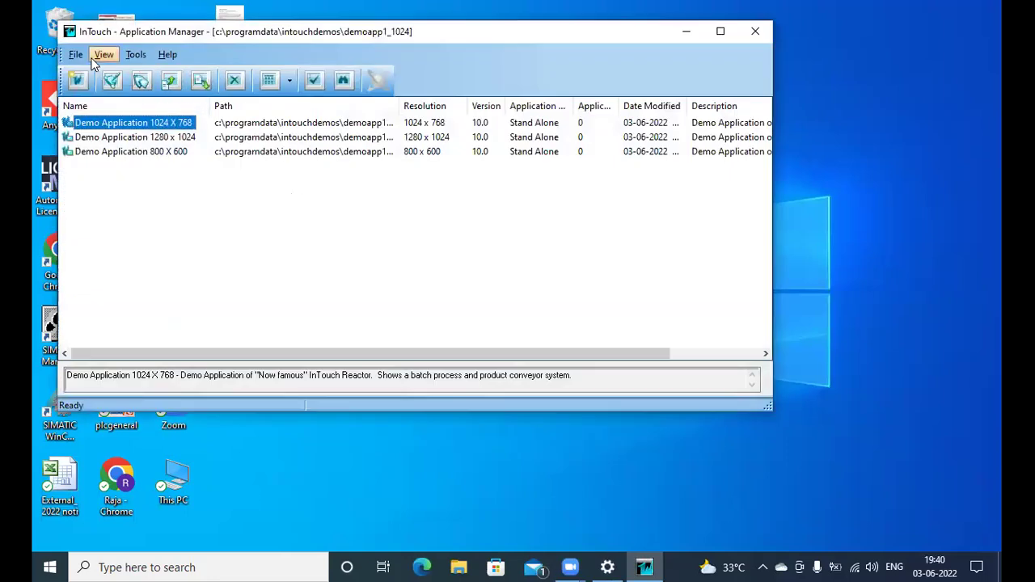
pyautogui.click(76, 55)
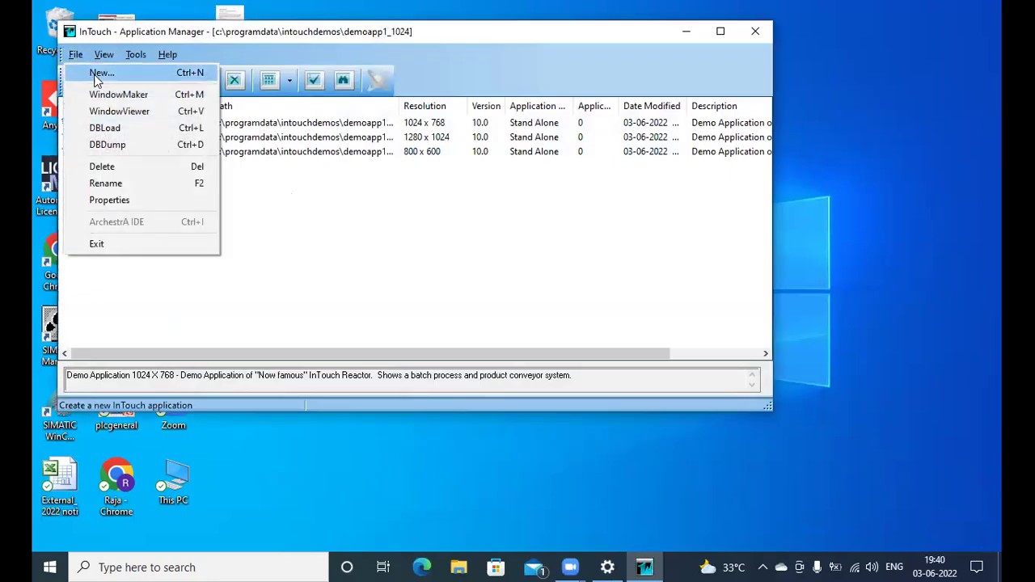
pyautogui.click(97, 76)
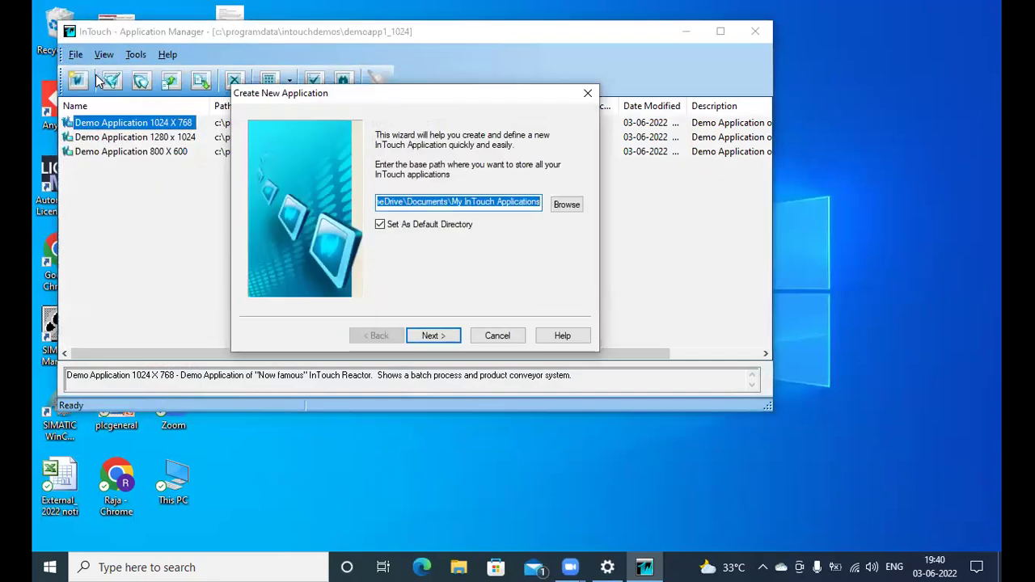
# - Browse for the new application's base path and make a new folder inside My InTouch Applications
pyautogui.click(539, 199)
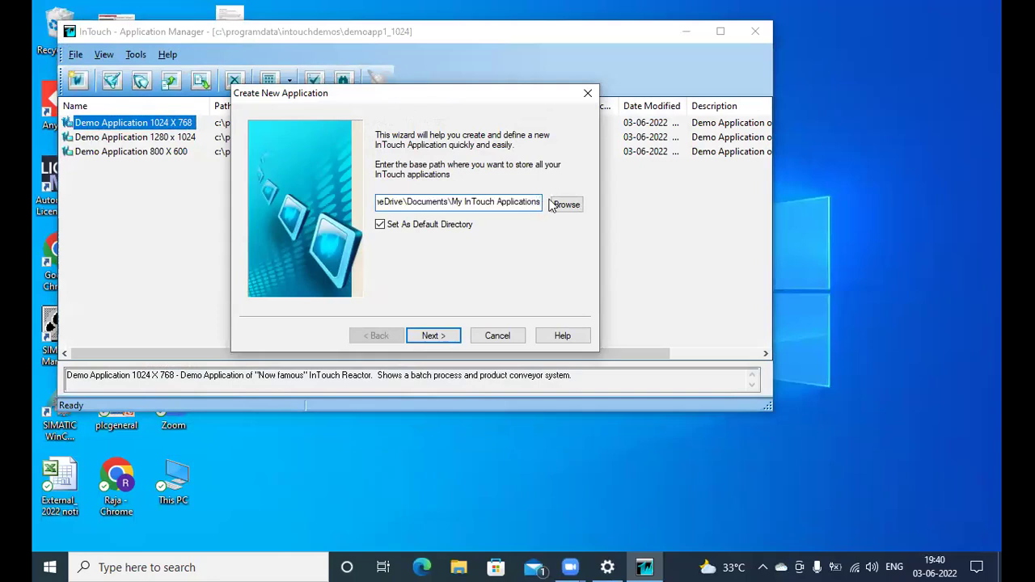
pyautogui.click(564, 205)
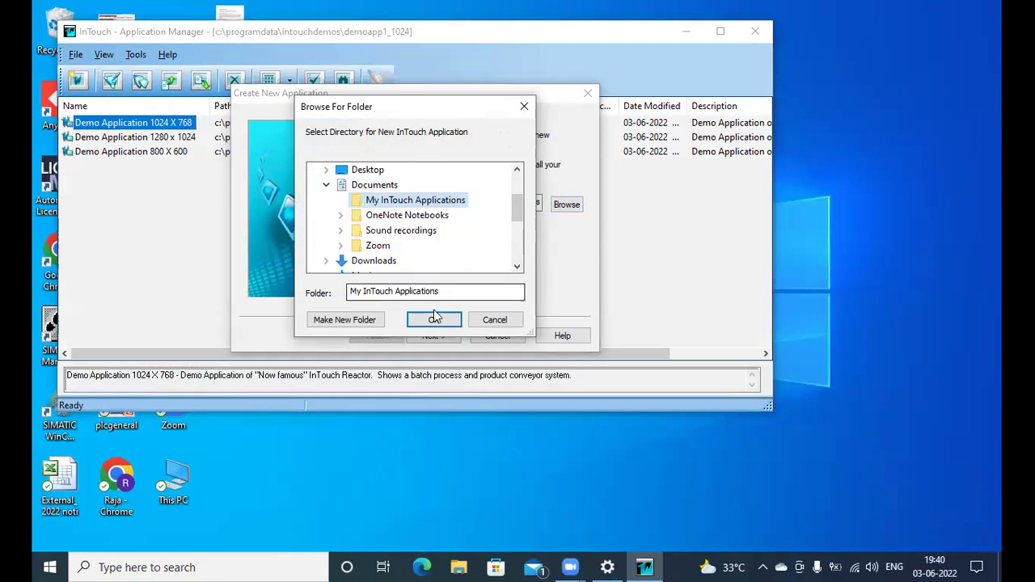
pyautogui.click(375, 321)
pyautogui.write('priya')
pyautogui.press('Return')
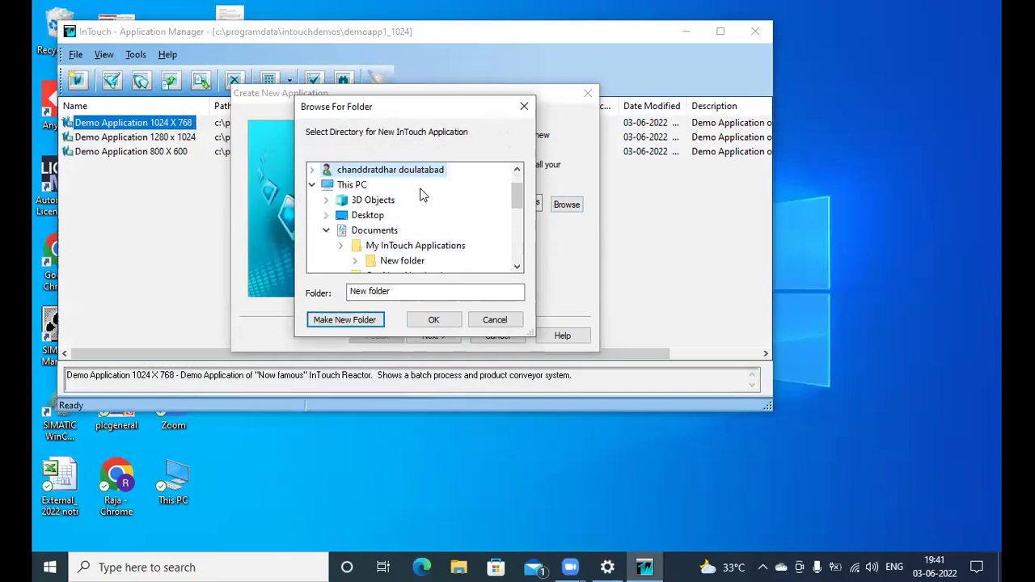
pyautogui.click(405, 261)
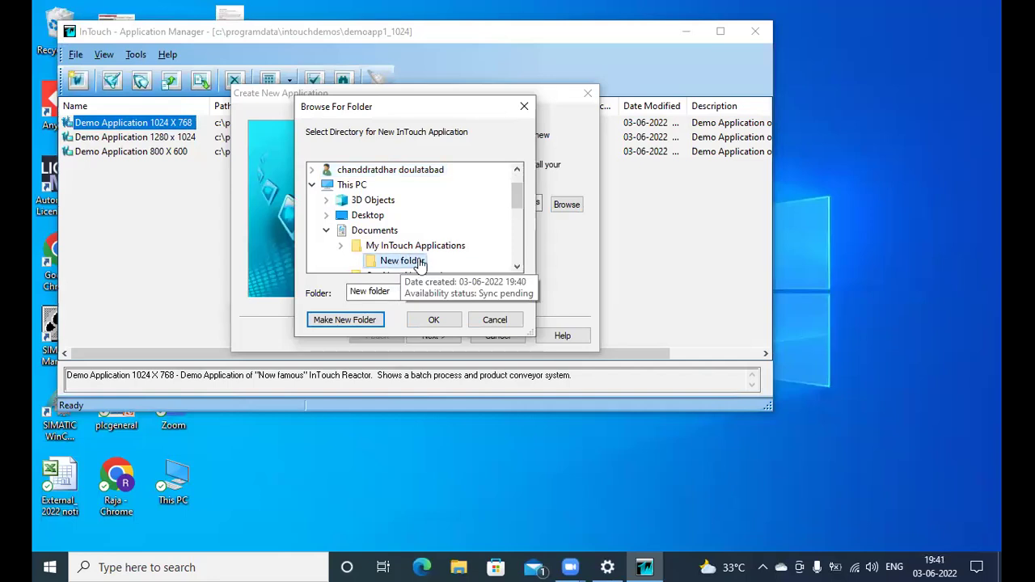
# - Rename the new folder inside My InTouch Applications to "projects folder"
pyautogui.rightClick(416, 260)
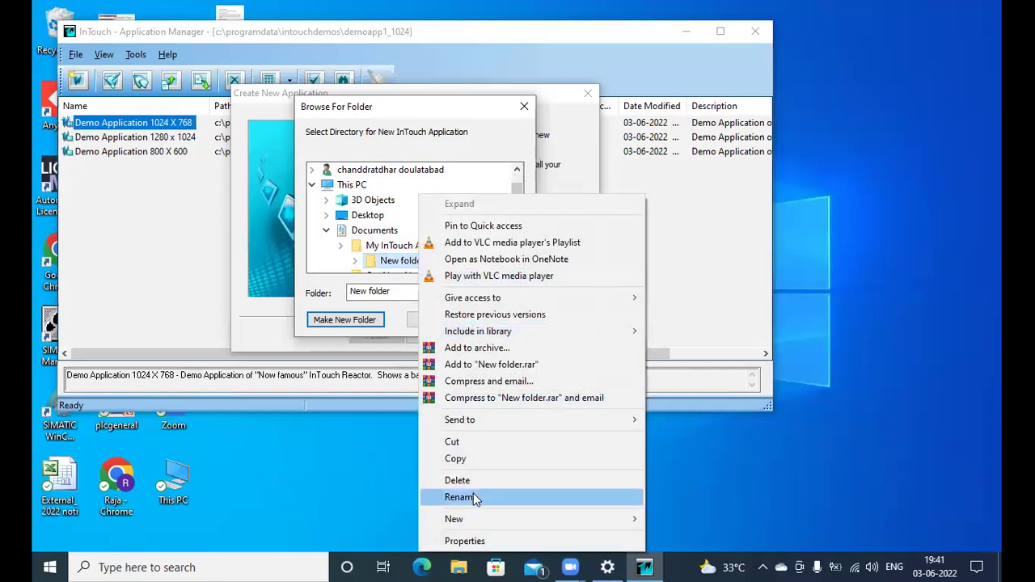
pyautogui.click(476, 497)
pyautogui.write('projet')
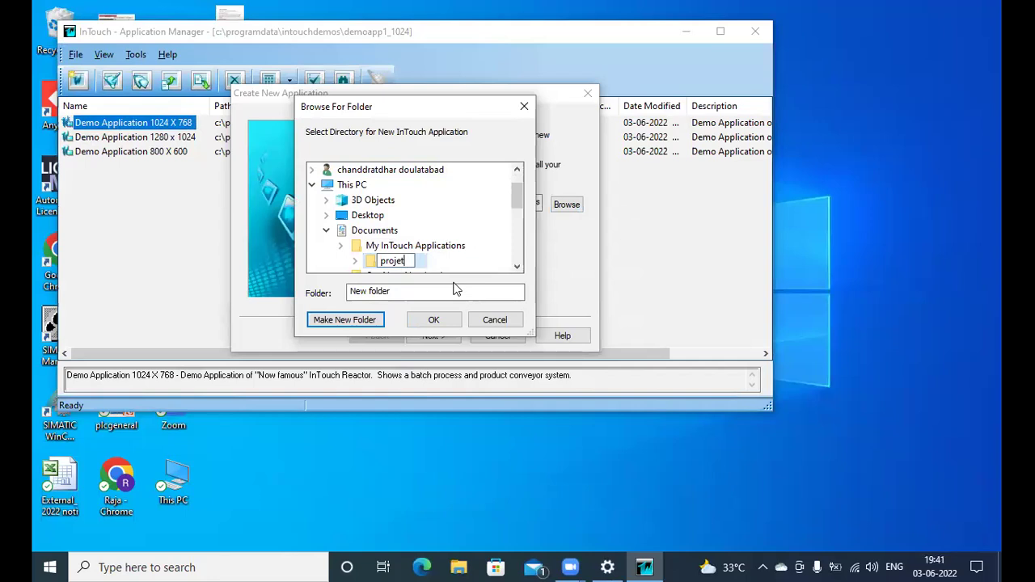
pyautogui.press('BackSpace')
pyautogui.write('cts fole')
pyautogui.press('BackSpace')
pyautogui.write('der')
pyautogui.press('Return')
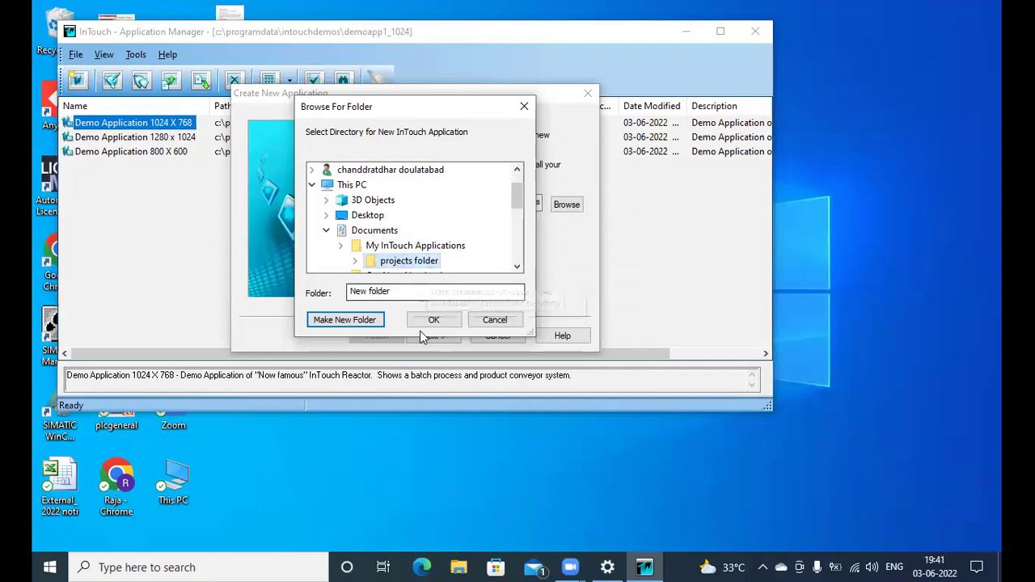
# - Accept projects folder as the base path, check the end of the path, and continue the wizard
pyautogui.click(432, 321)
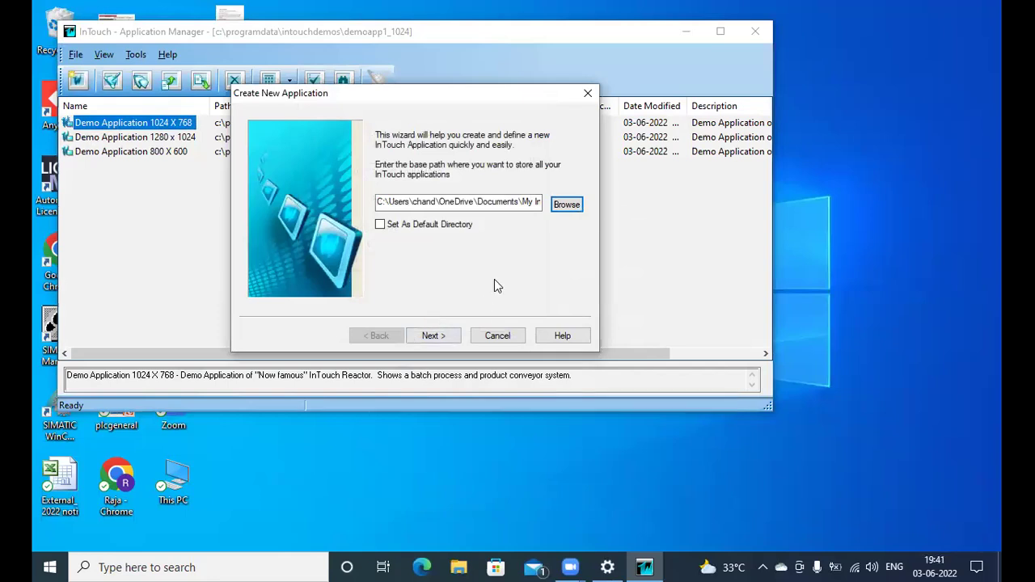
pyautogui.click(526, 204)
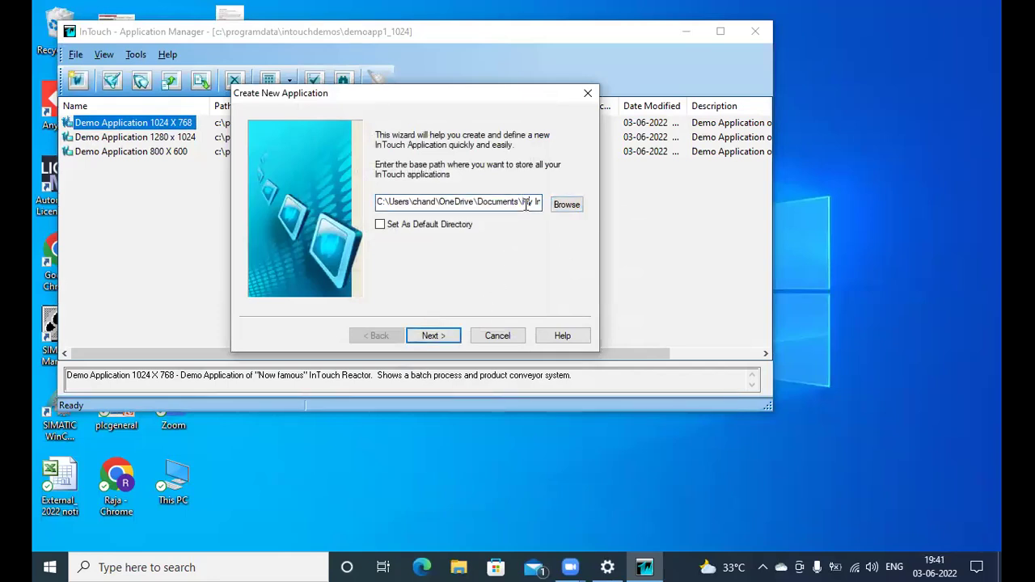
pyautogui.press('Right')
pyautogui.press('Right')
pyautogui.press('Right')
pyautogui.press('Right')
pyautogui.press('Right')
pyautogui.press('Right')
pyautogui.press('Right')
pyautogui.press('Right')
pyautogui.press('Right')
pyautogui.press('Right')
pyautogui.press('Right')
pyautogui.press('Right')
pyautogui.press('Right')
pyautogui.press('Right')
pyautogui.press('Right')
pyautogui.press('Right')
pyautogui.press('Right')
pyautogui.press('Right')
pyautogui.press('Right')
pyautogui.press('Right')
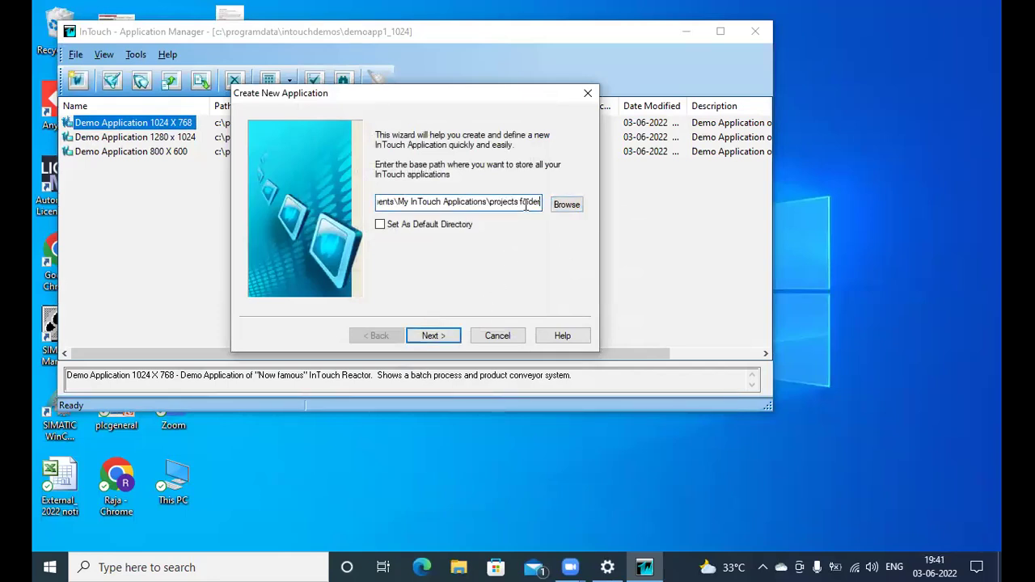
pyautogui.click(434, 337)
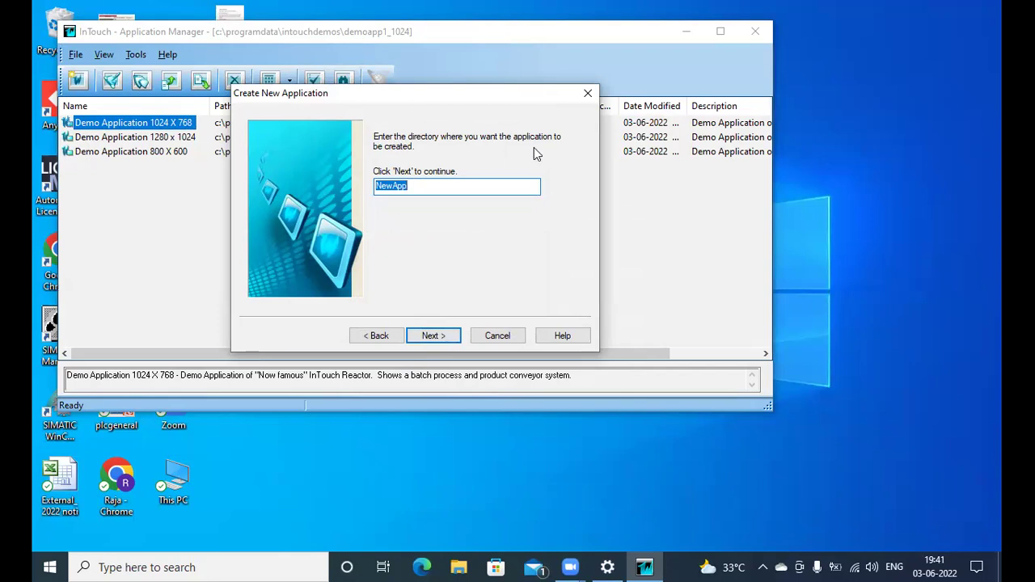
# - Set the application's directory name to example1 and continue the wizard
pyautogui.click(413, 185)
pyautogui.press('BackSpace')
pyautogui.press('BackSpace')
pyautogui.press('BackSpace')
pyautogui.press('BackSpace')
pyautogui.press('BackSpace')
pyautogui.press('BackSpace')
pyautogui.write('e')
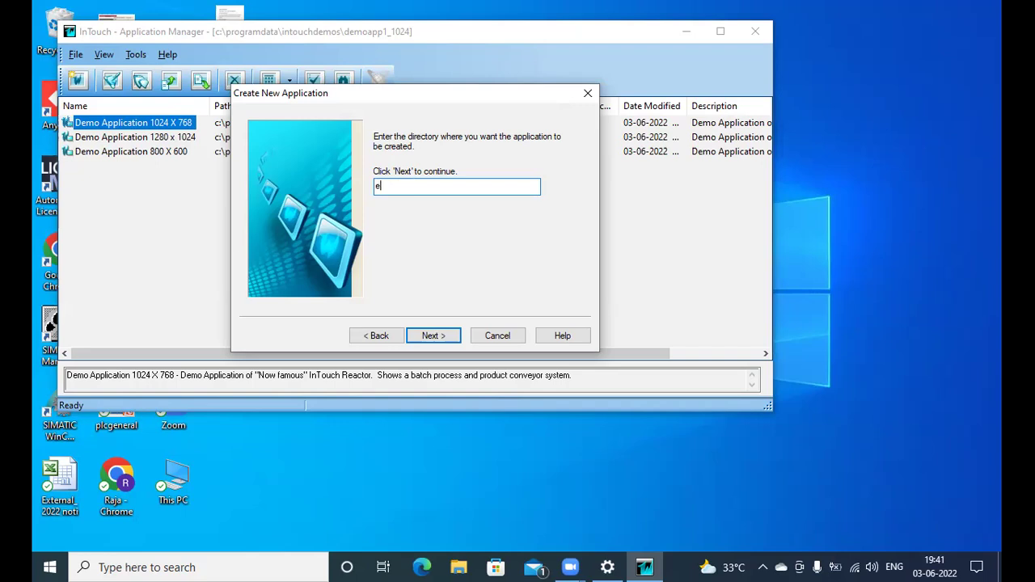
pyautogui.write('xample1')
pyautogui.click(433, 335)
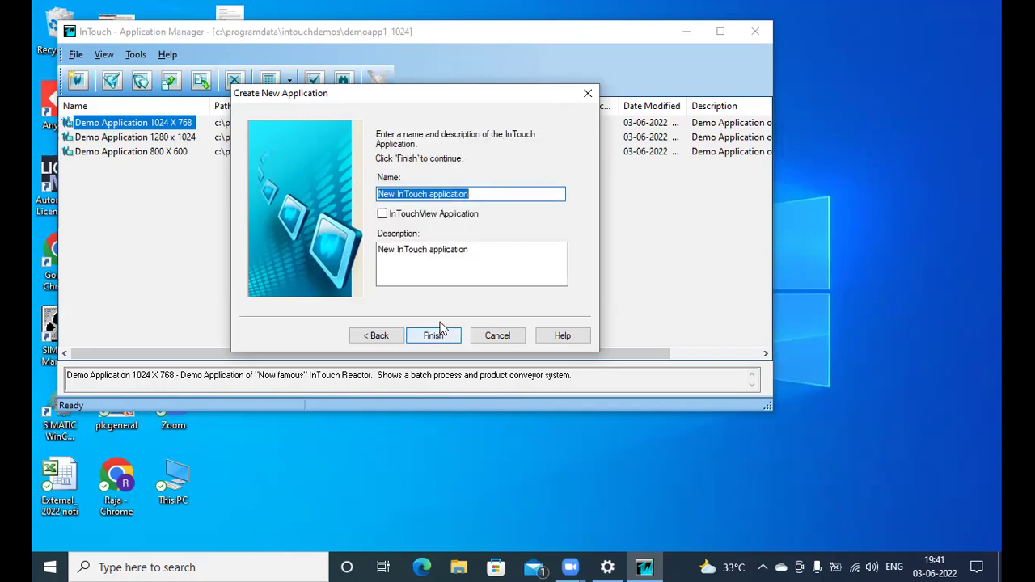
# - Name the new application example1, finish the wizard, and open example1 in WindowMaker
pyautogui.write('example1')
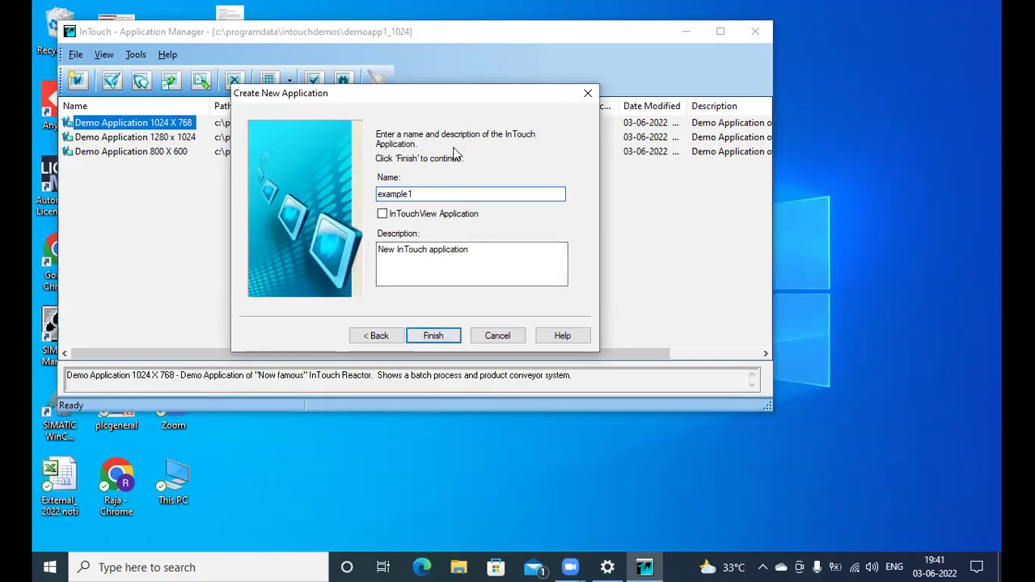
pyautogui.click(440, 338)
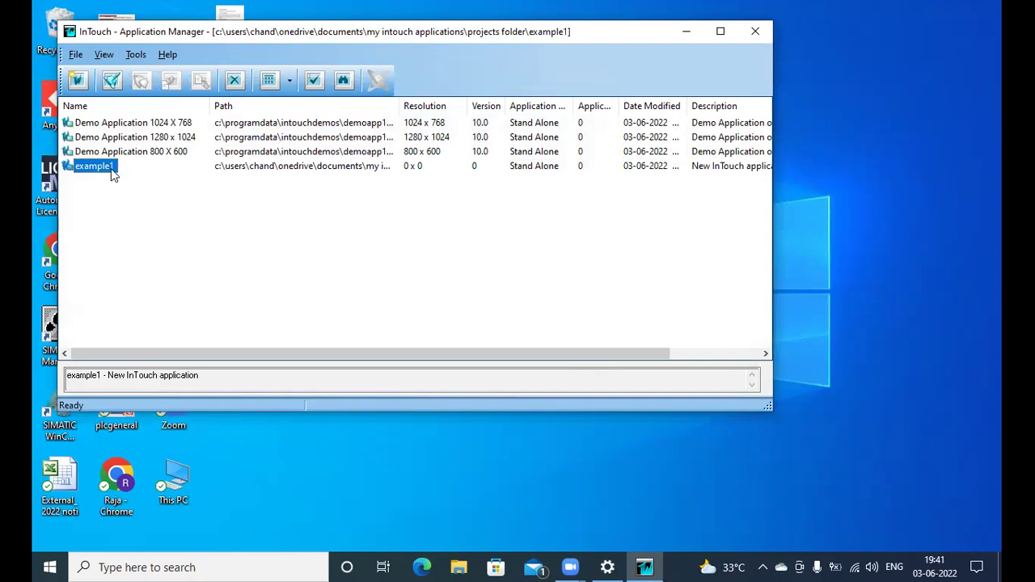
pyautogui.doubleClick(110, 168)
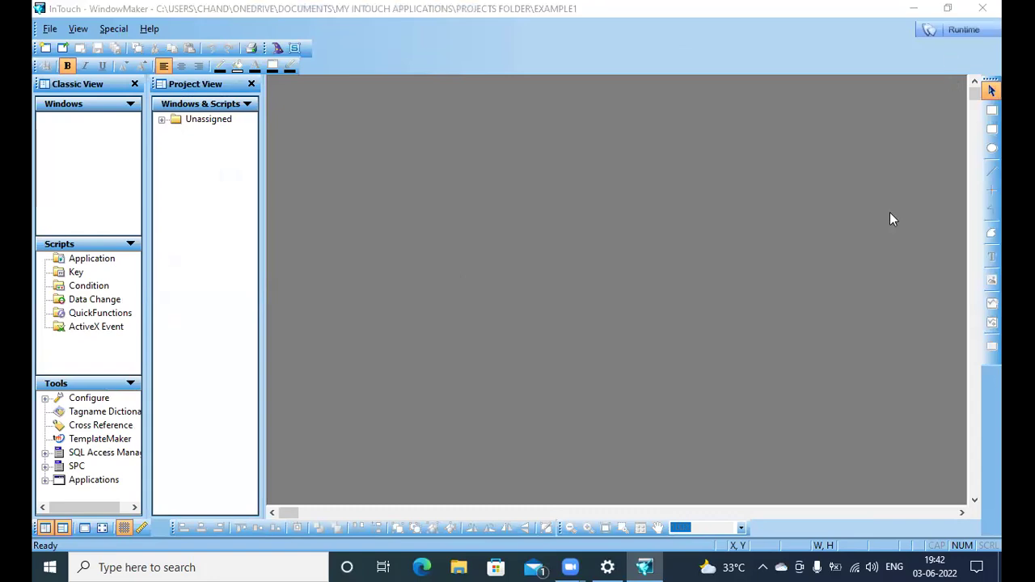
# - Close the Project View and dock the Format toolbar on the same row as the General toolbar
pyautogui.click(251, 84)
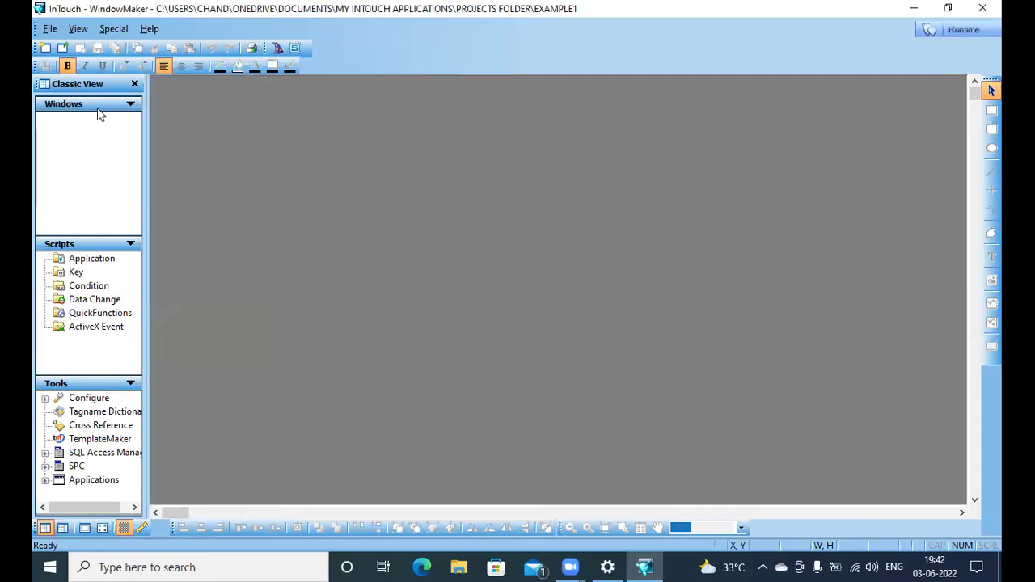
pyautogui.moveTo(36, 68); pyautogui.dragTo(156, 49)
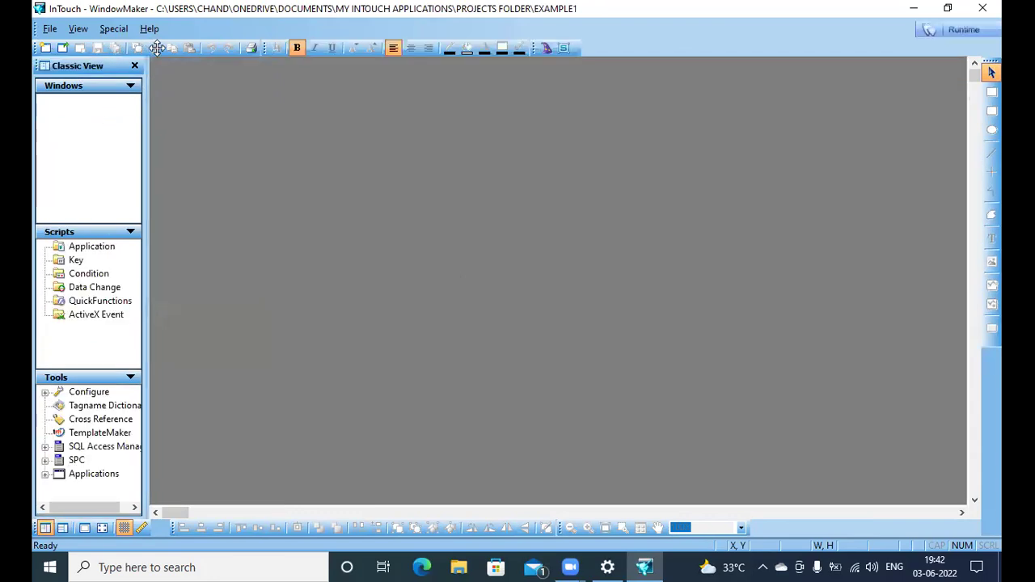
pyautogui.rightClick(61, 114)
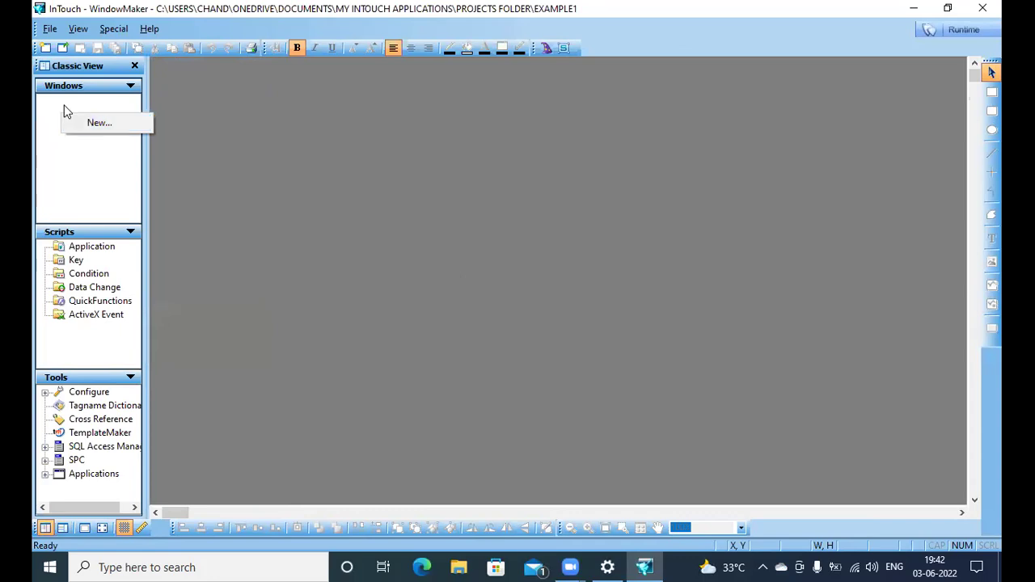
pyautogui.click(49, 34)
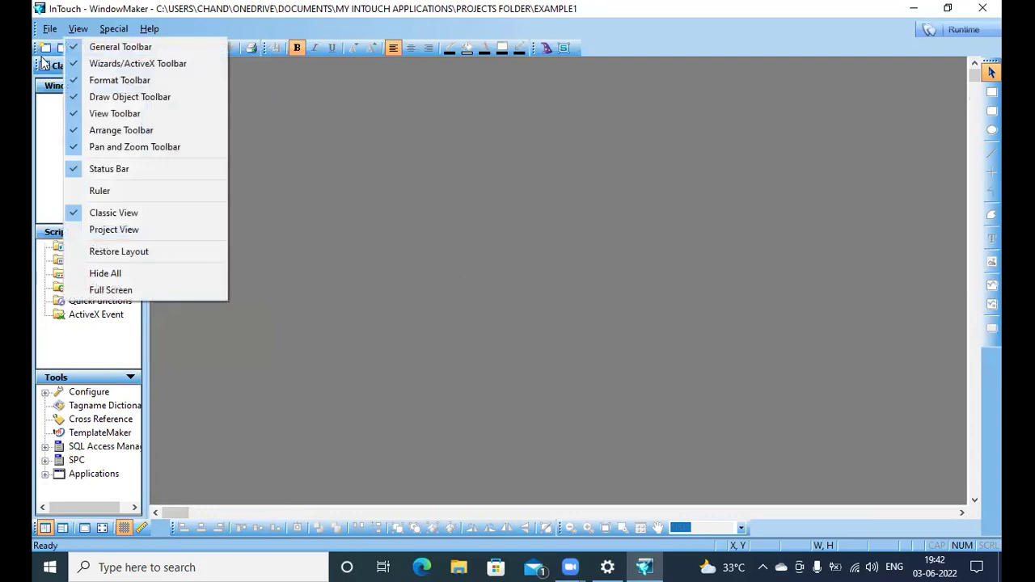
pyautogui.click(43, 194)
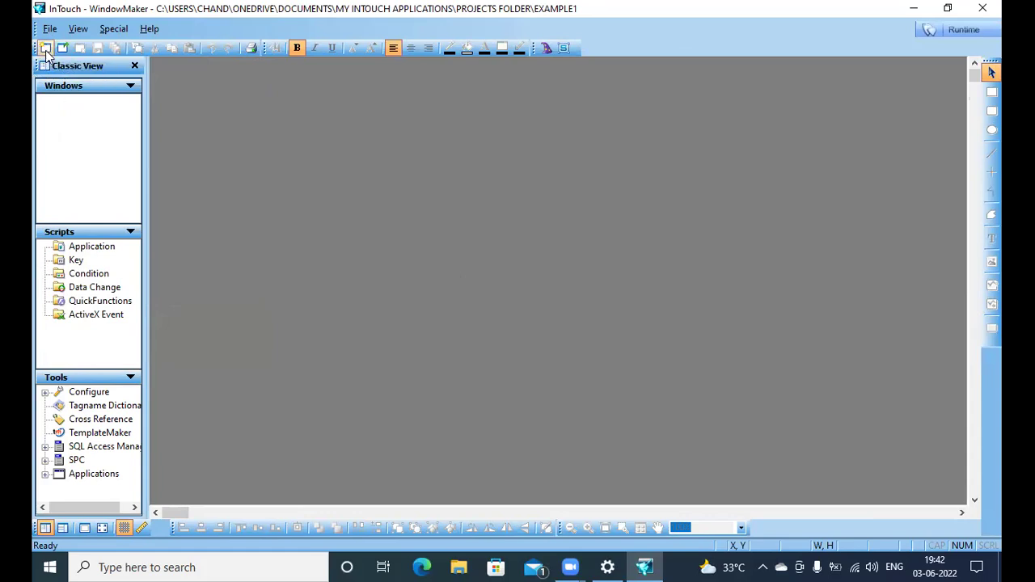
# - Create a new window named digital with a green window color
pyautogui.click(46, 50)
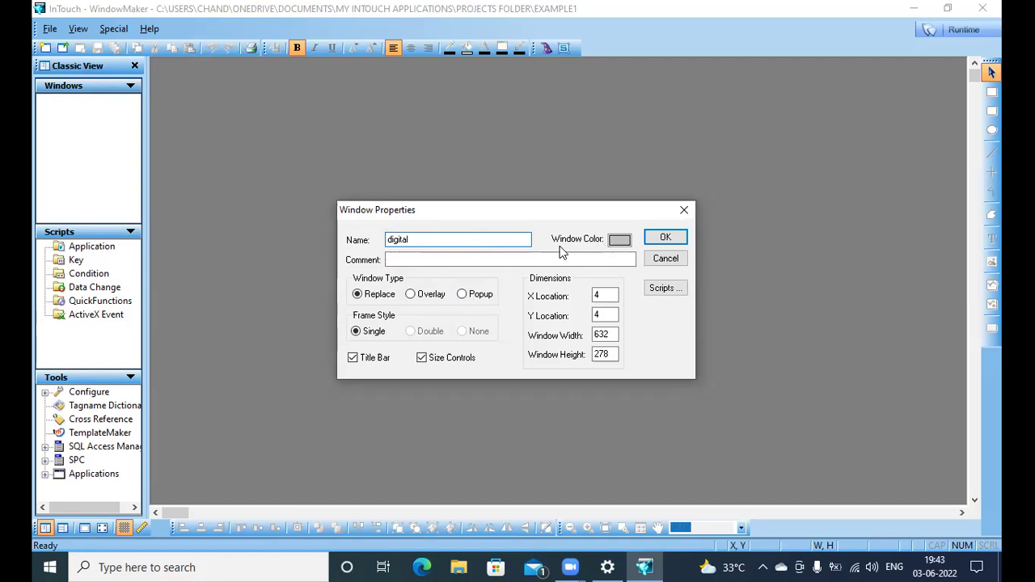
pyautogui.click(619, 241)
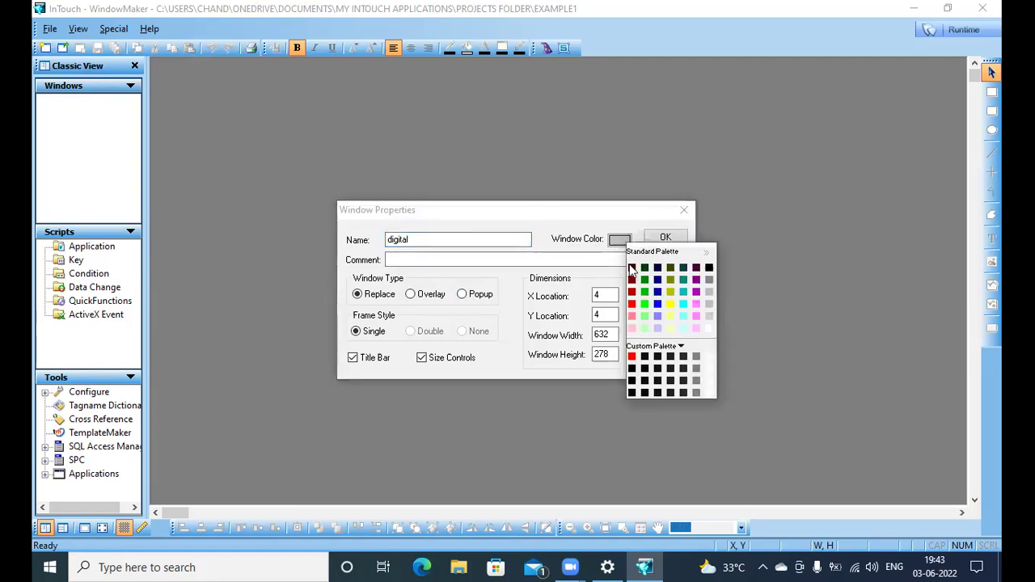
pyautogui.click(696, 293)
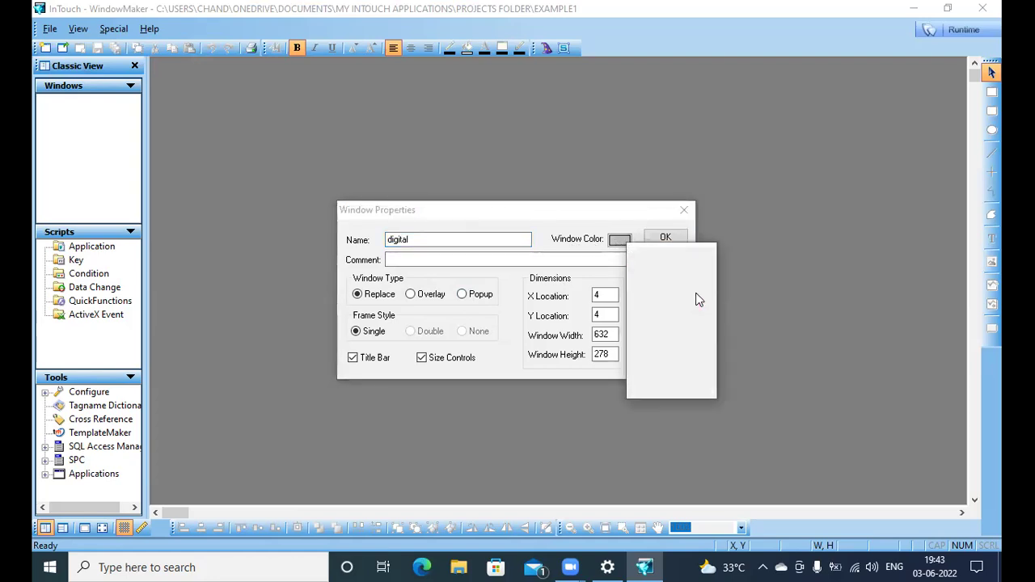
pyautogui.click(622, 242)
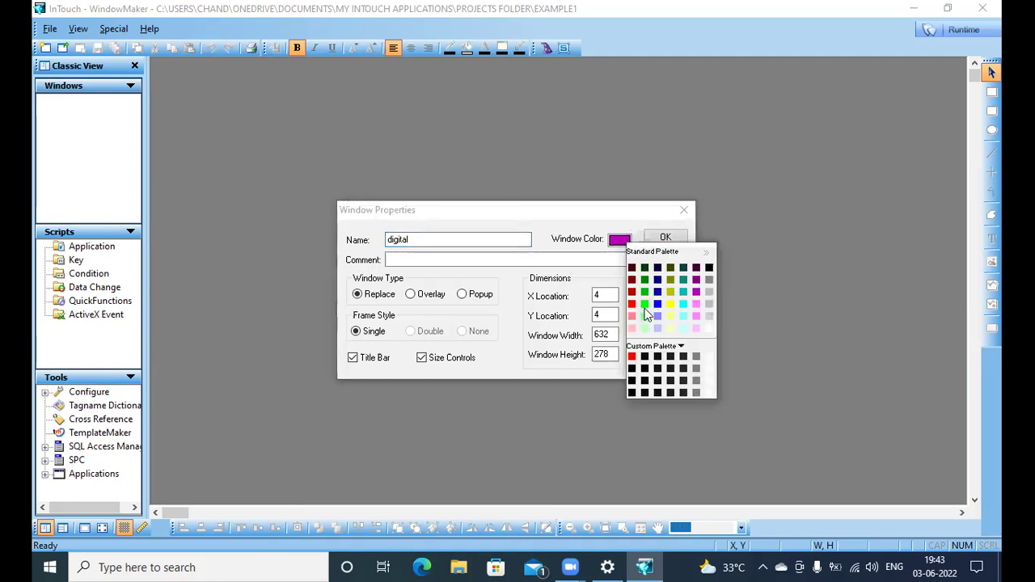
pyautogui.click(645, 293)
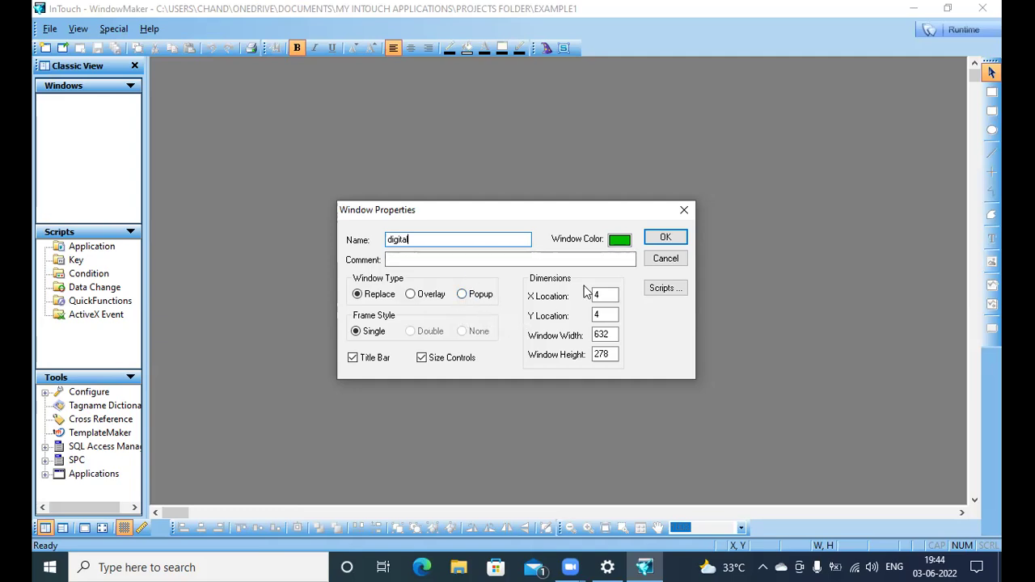
pyautogui.click(665, 236)
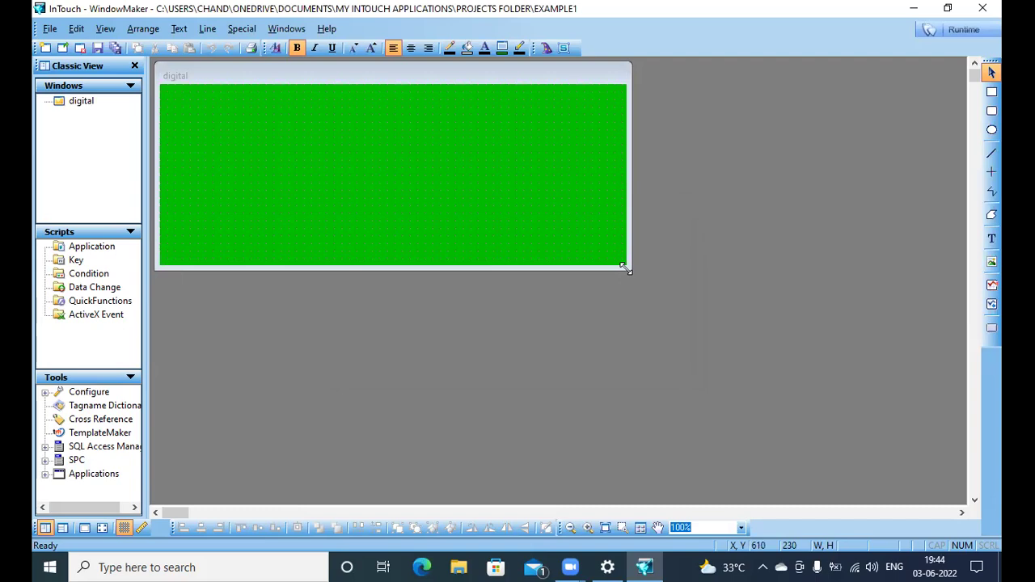
# - Enlarge the digital window to fill the workspace and set its window color to light green
pyautogui.moveTo(625, 268); pyautogui.dragTo(955, 491)
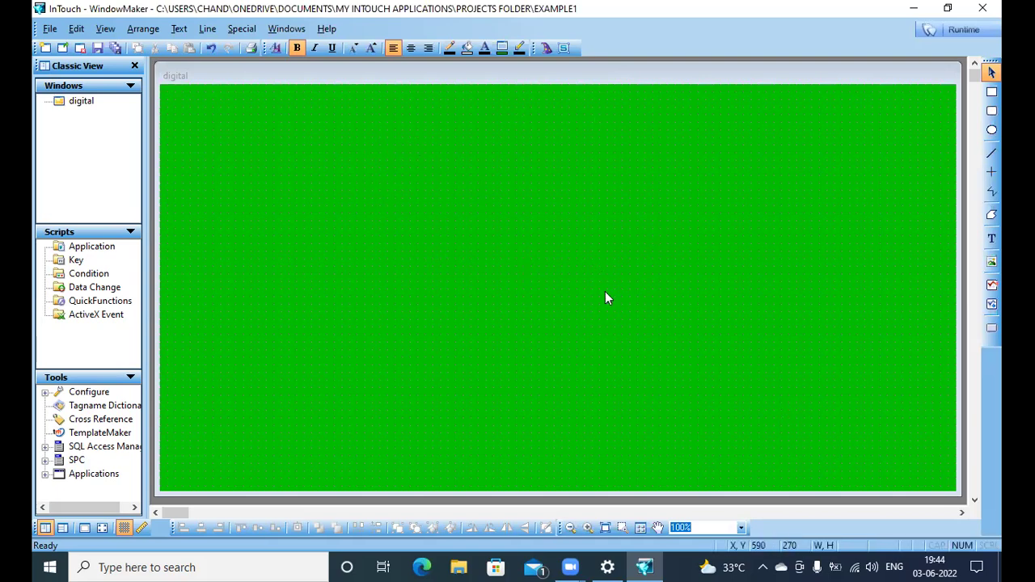
pyautogui.click(501, 48)
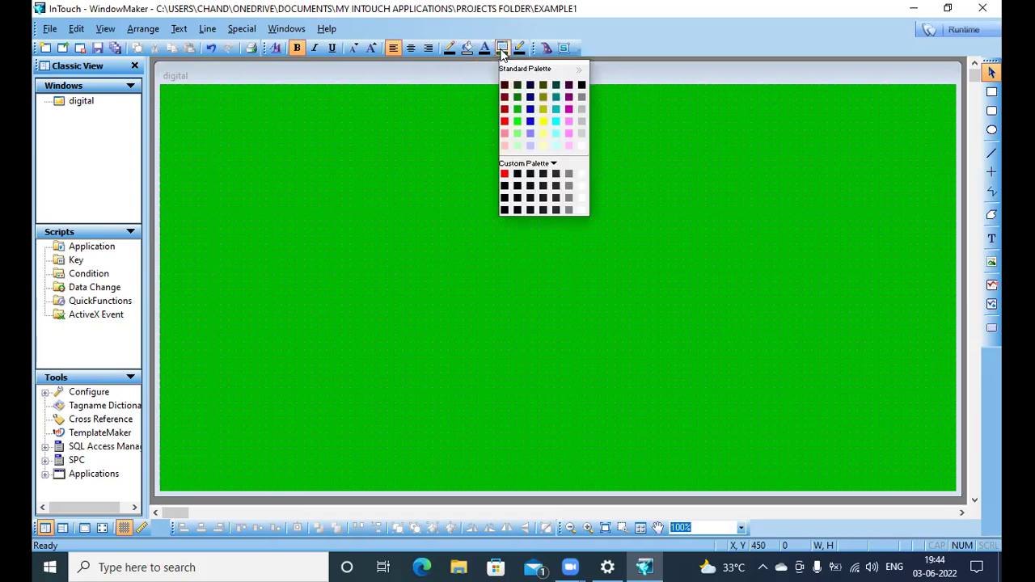
pyautogui.click(517, 134)
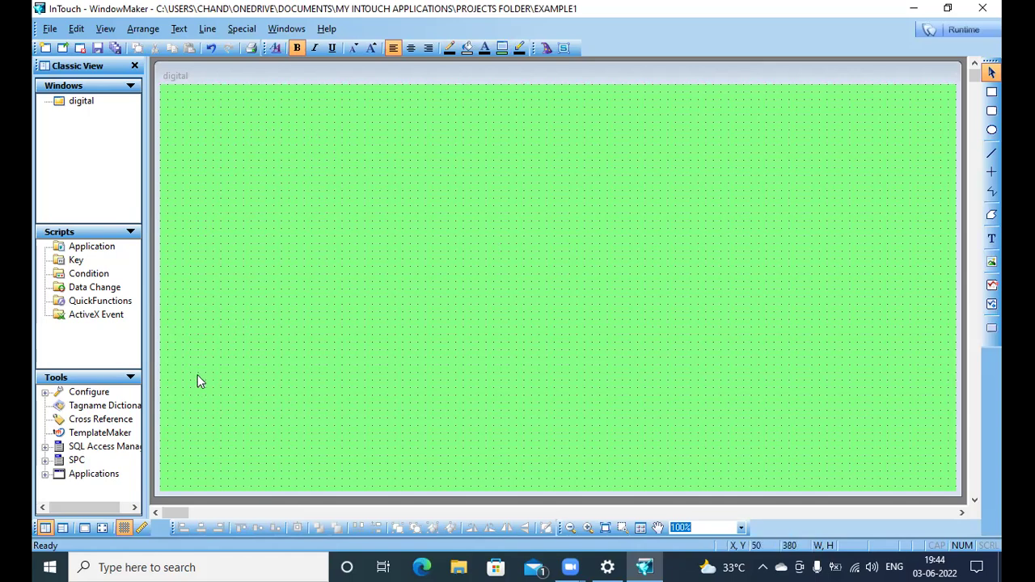
# - Hide the grid and draw a rectangle about 188 × 86 in the upper middle of the digital window
pyautogui.click(123, 528)
pyautogui.click(992, 94)
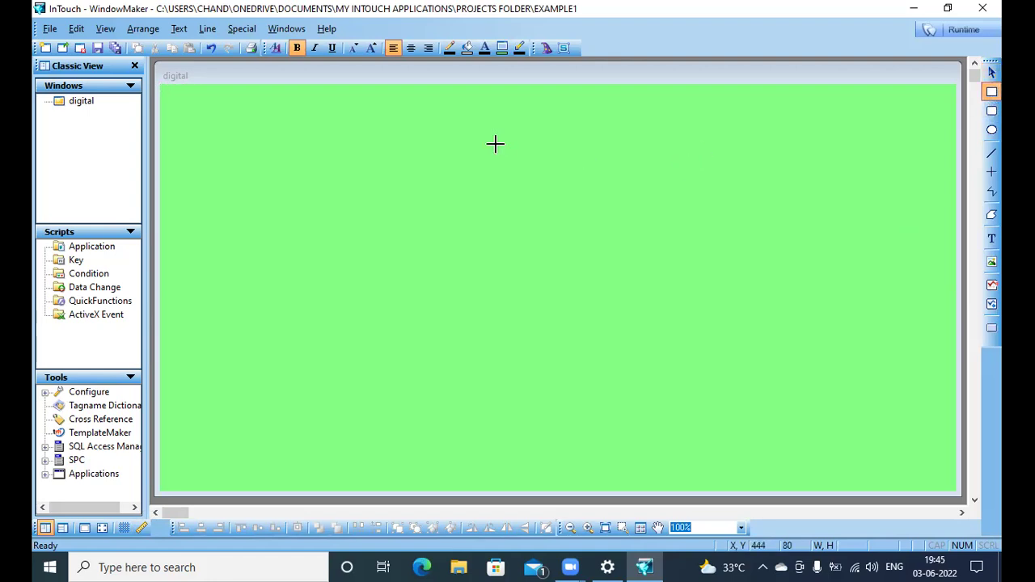
pyautogui.moveTo(368, 125)
pyautogui.mouseDown()
pyautogui.moveTo(409, 154)
pyautogui.moveTo(458, 161)
pyautogui.moveTo(511, 192)
pyautogui.mouseUp()
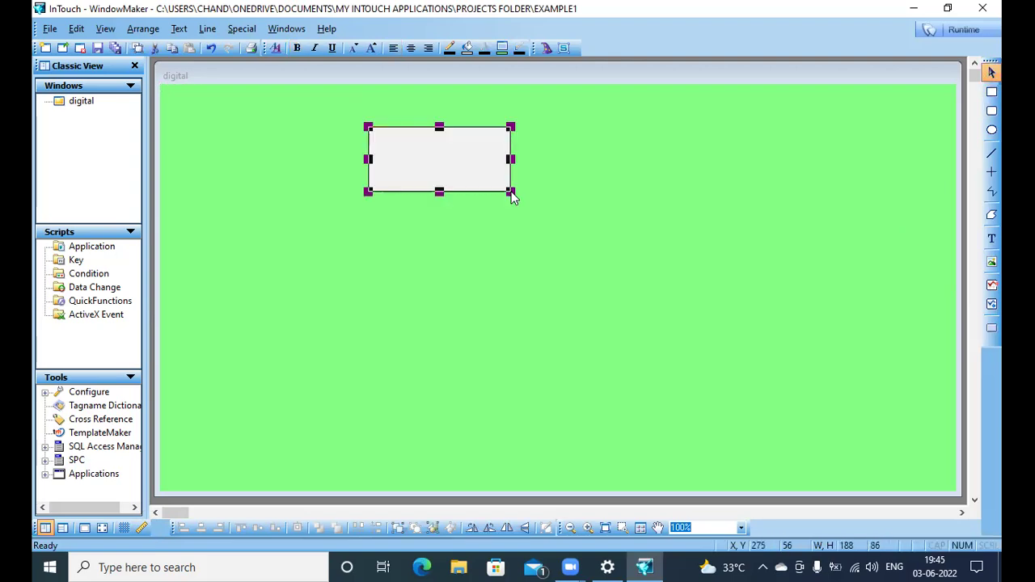
# - Draw a rounded rectangle about 206 × 104 beside the rectangle and an ellipse about 155 × 136 below and between them
pyautogui.click(991, 111)
pyautogui.moveTo(560, 149); pyautogui.dragTo(715, 227)
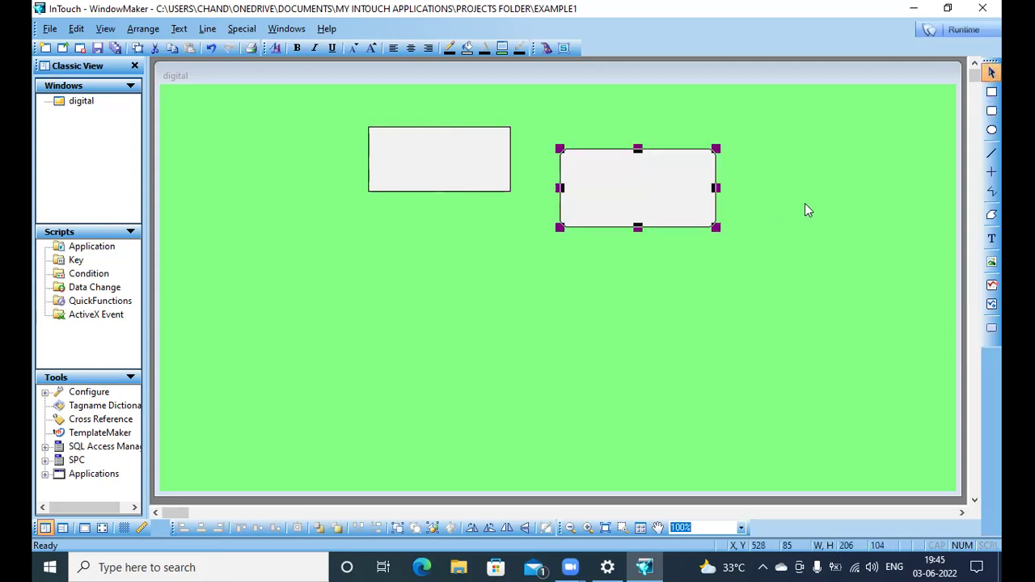
pyautogui.click(992, 129)
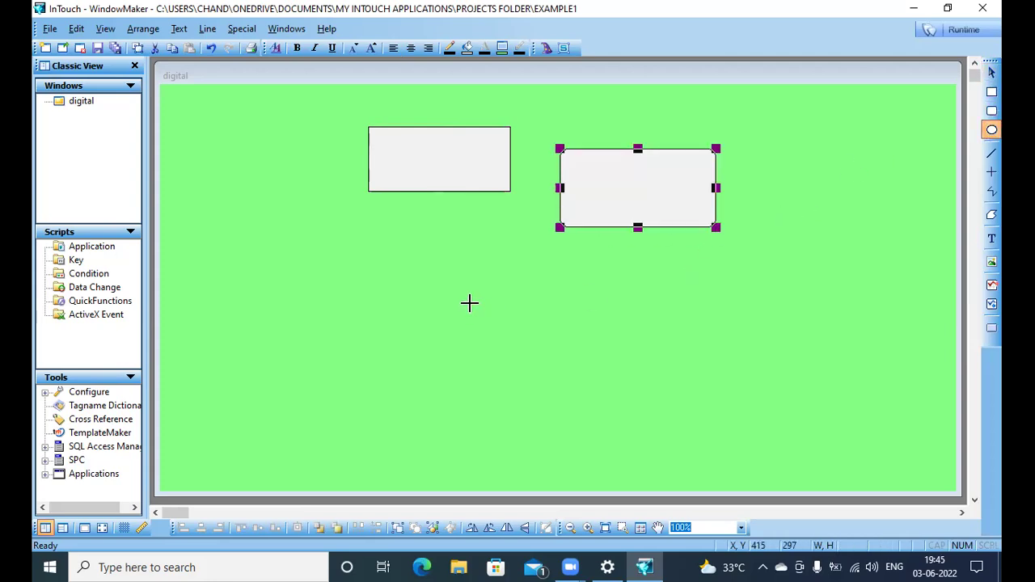
pyautogui.moveTo(477, 211); pyautogui.dragTo(595, 314)
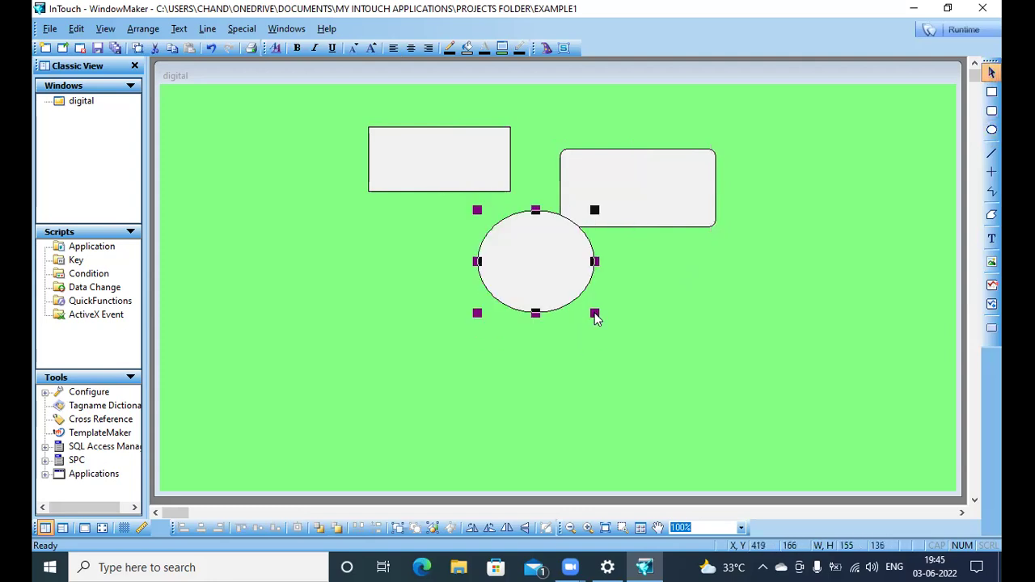
# - Draw a slanted line about 42 × 259 through the rounded rectangle, plus crossing vertical and horizontal lines about 291 and 293 long
pyautogui.click(991, 153)
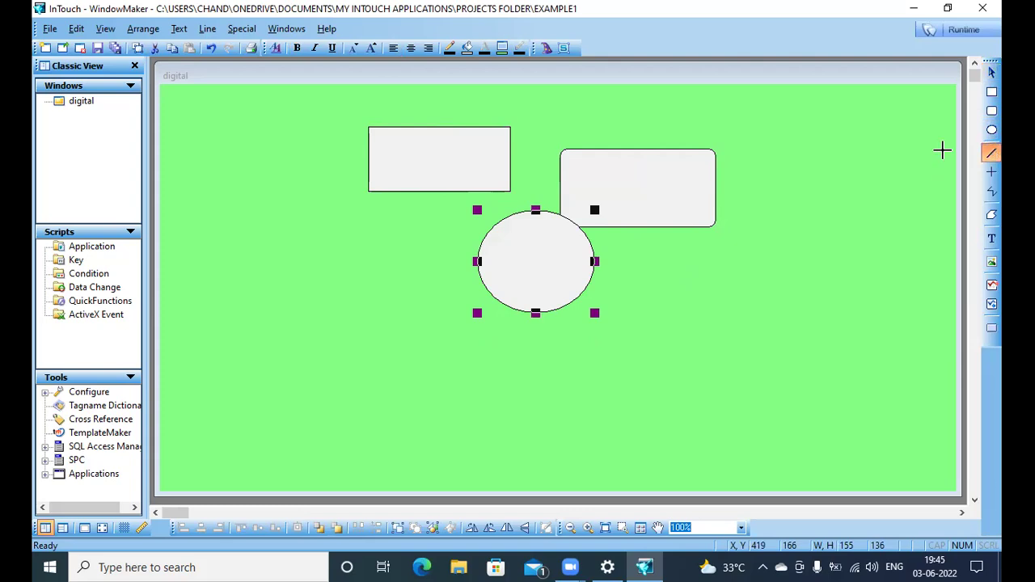
pyautogui.moveTo(635, 164); pyautogui.dragTo(603, 361)
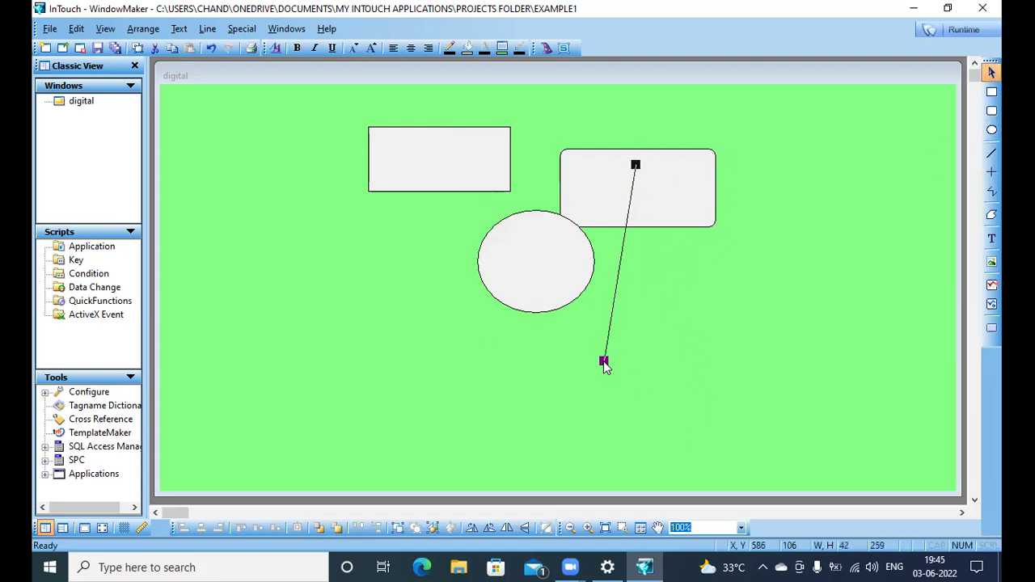
pyautogui.click(990, 174)
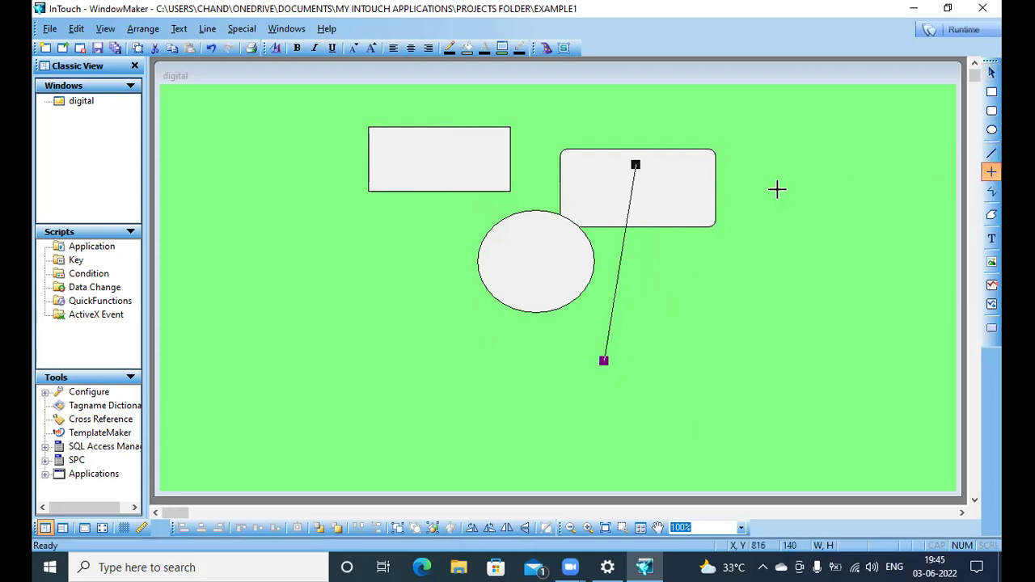
pyautogui.click(707, 190)
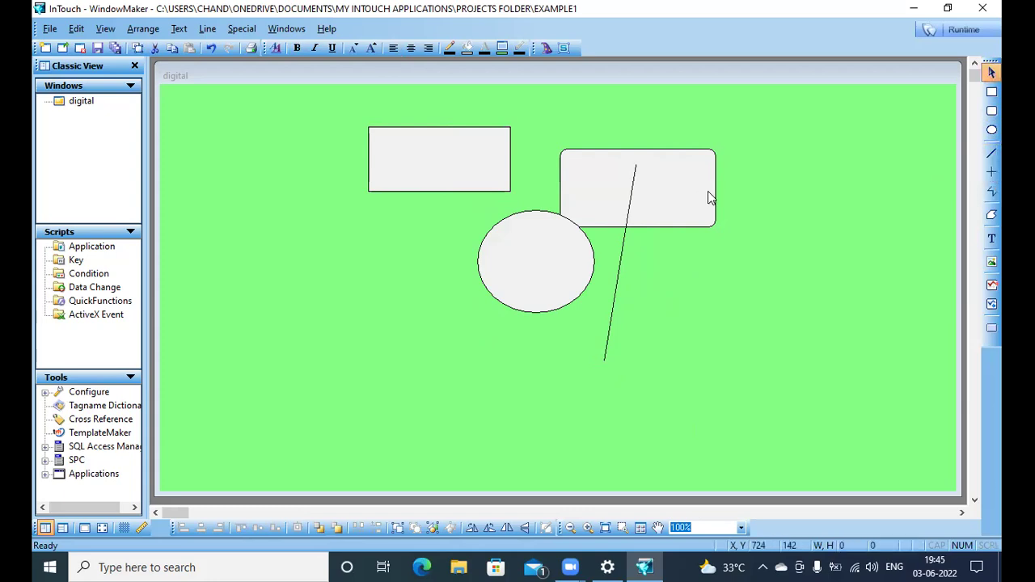
pyautogui.click(991, 172)
pyautogui.moveTo(681, 183)
pyautogui.mouseDown()
pyautogui.moveTo(661, 361)
pyautogui.moveTo(714, 361)
pyautogui.mouseUp()
pyautogui.moveTo(645, 377); pyautogui.dragTo(682, 404)
pyautogui.click(989, 173)
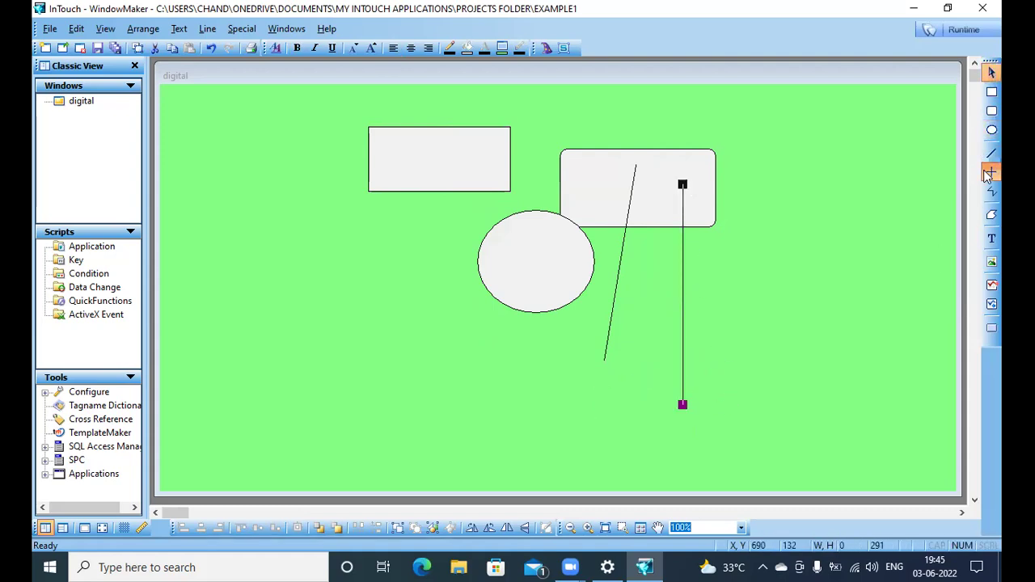
pyautogui.moveTo(639, 263); pyautogui.dragTo(861, 304)
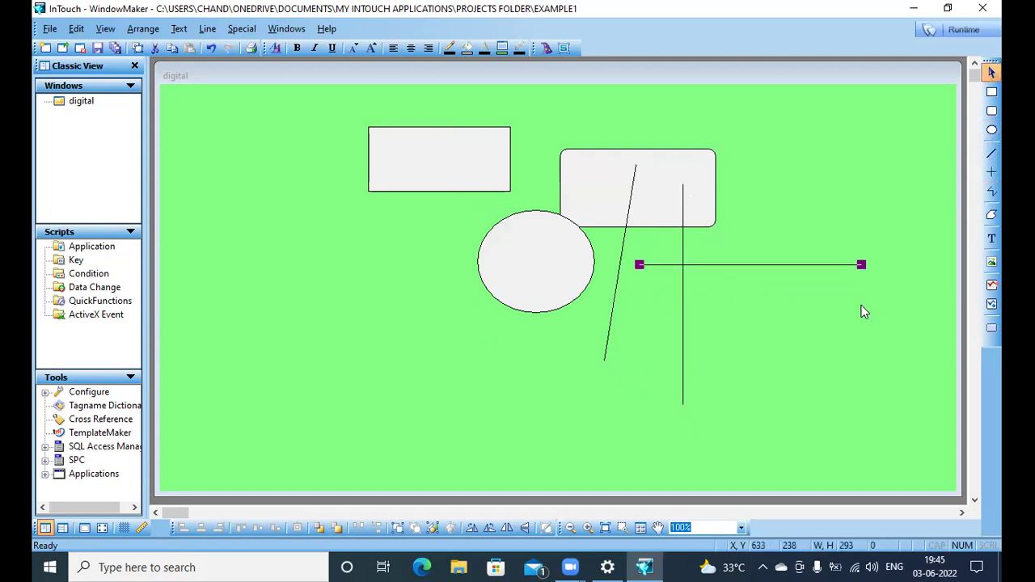
# - Draw an open seven-point polyline about 148 × 278 below the plain rectangle, beside the ellipse
pyautogui.click(991, 194)
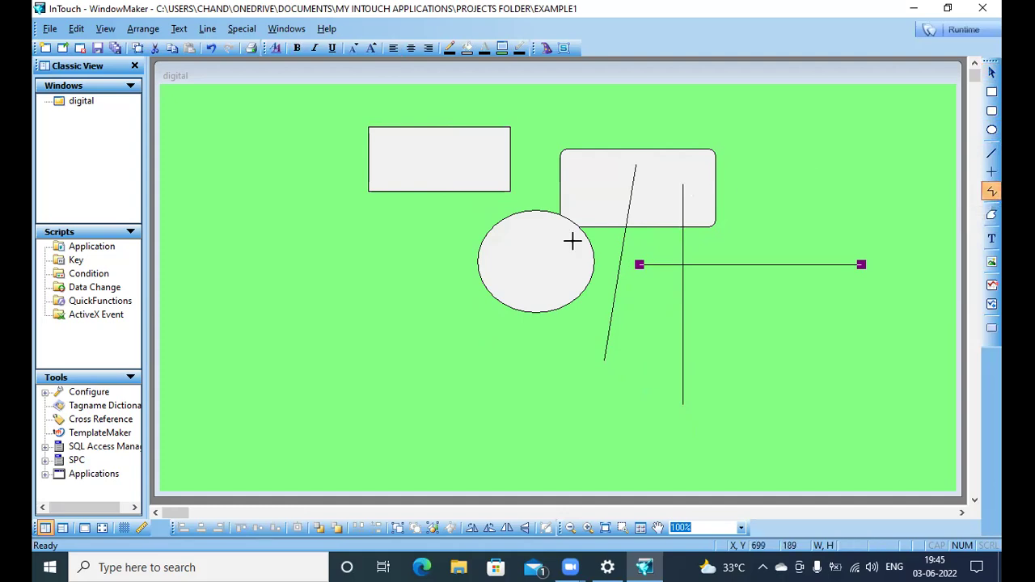
pyautogui.click(404, 248)
pyautogui.click(359, 430)
pyautogui.click(451, 333)
pyautogui.click(428, 280)
pyautogui.click(471, 273)
pyautogui.click(436, 221)
pyautogui.doubleClick(425, 241)
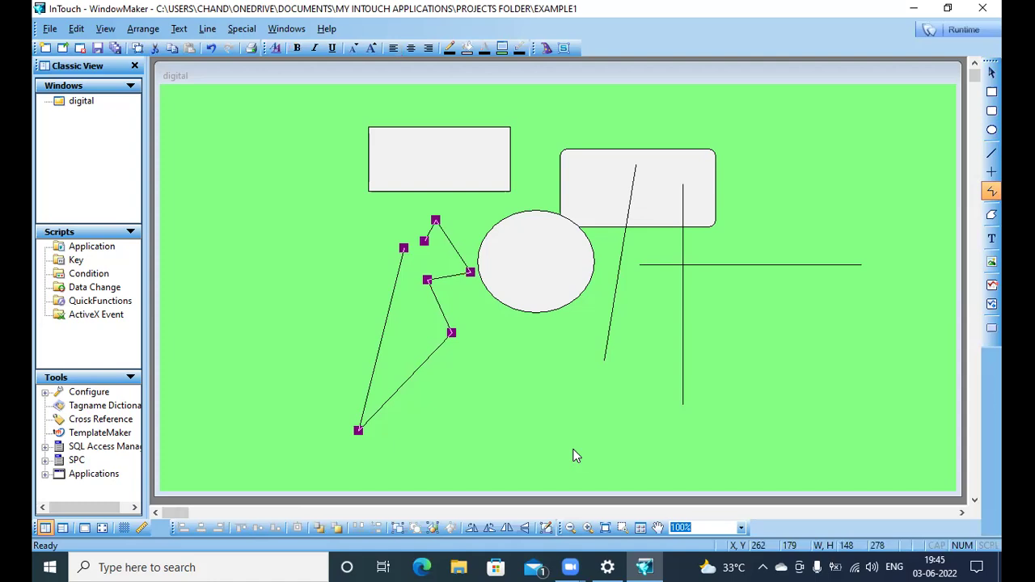
# - Draw a closed, jagged seven-corner polygon to the right of the rounded rectangle
pyautogui.click(990, 216)
pyautogui.click(769, 137)
pyautogui.click(732, 225)
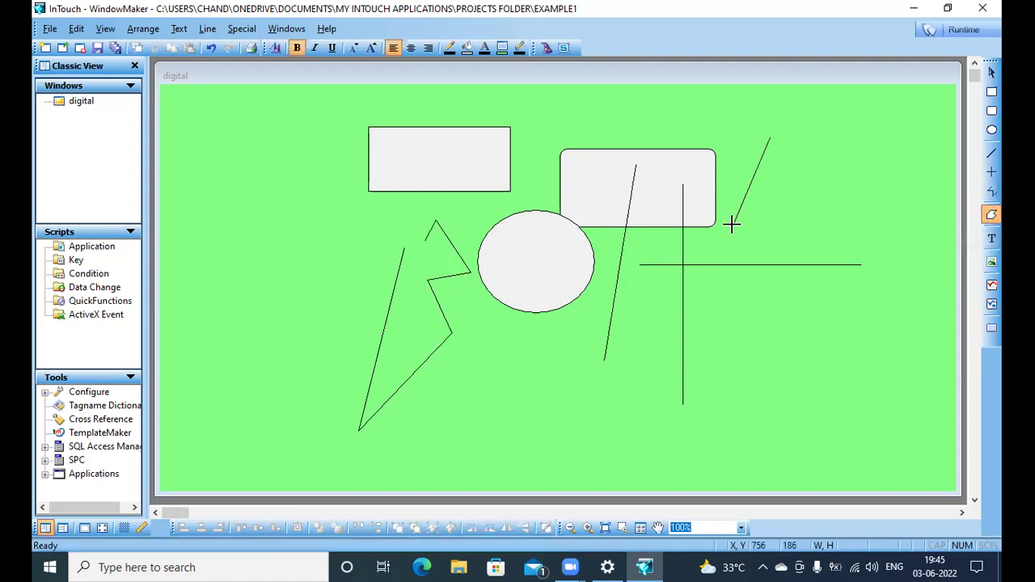
pyautogui.click(801, 232)
pyautogui.click(792, 202)
pyautogui.click(826, 192)
pyautogui.click(800, 157)
pyautogui.click(839, 143)
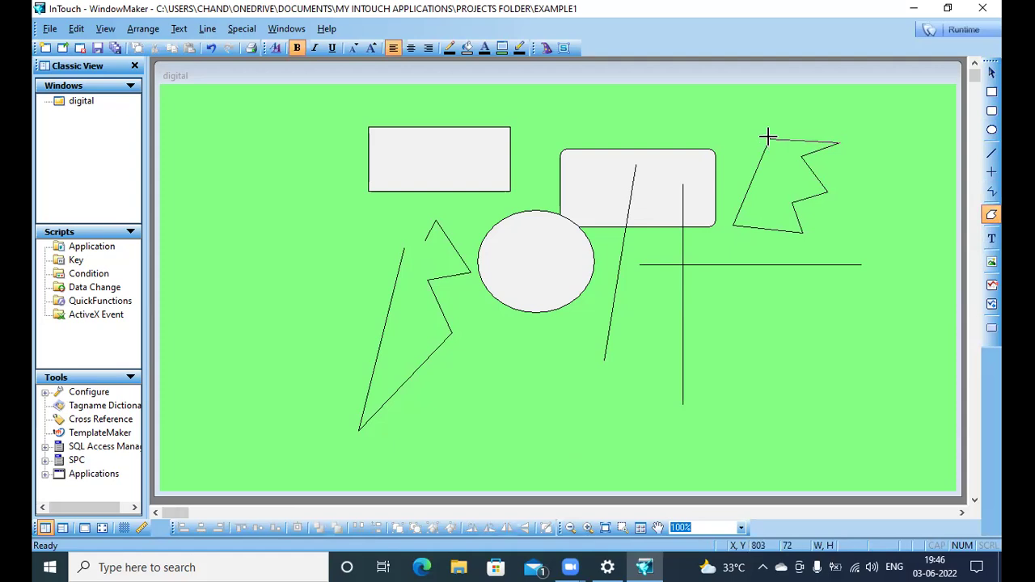
pyautogui.doubleClick(768, 137)
# - Select all the drawn shapes in the digital window and delete them
pyautogui.click(741, 139)
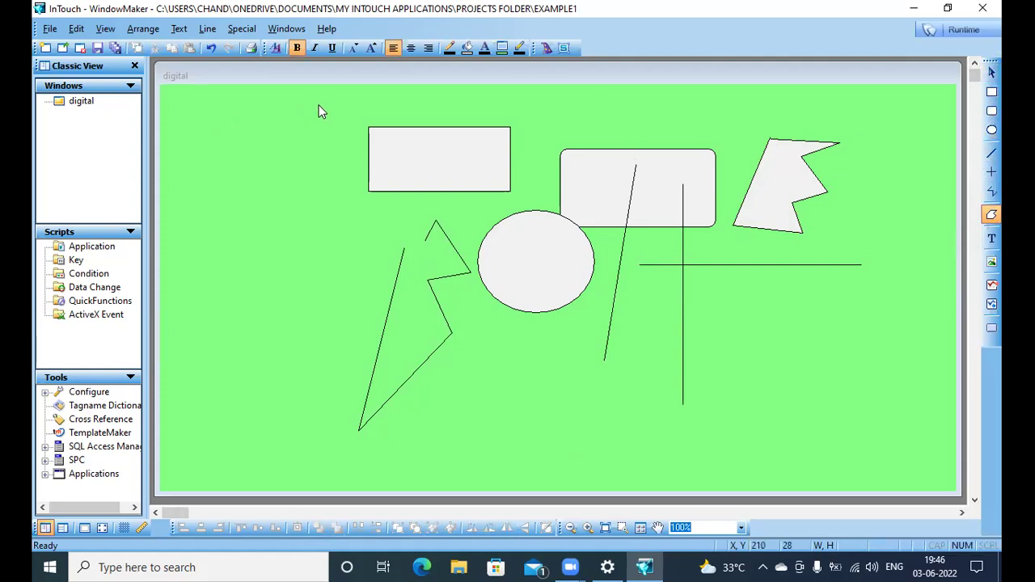
pyautogui.moveTo(310, 107); pyautogui.dragTo(877, 469)
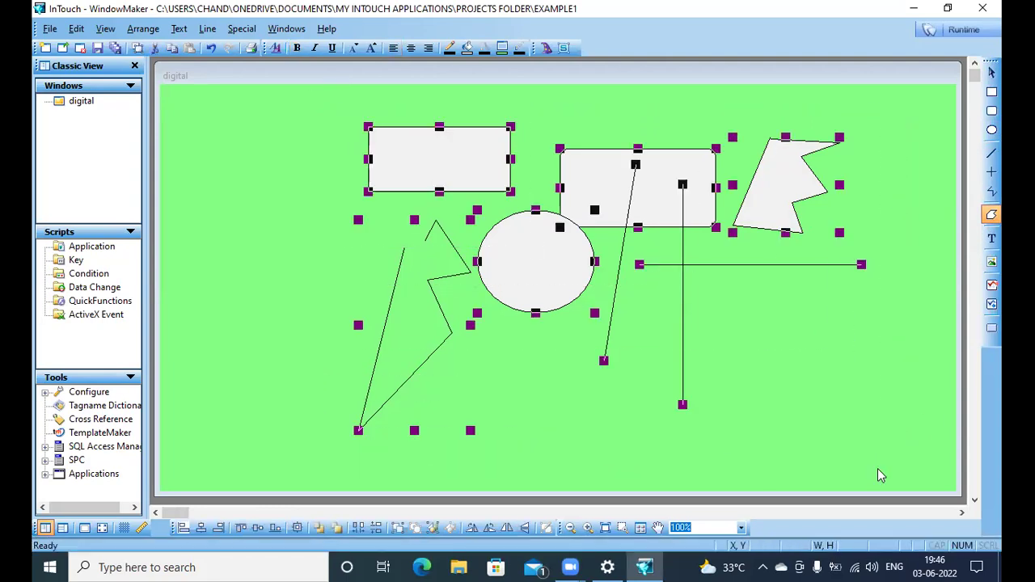
pyautogui.press('Delete')
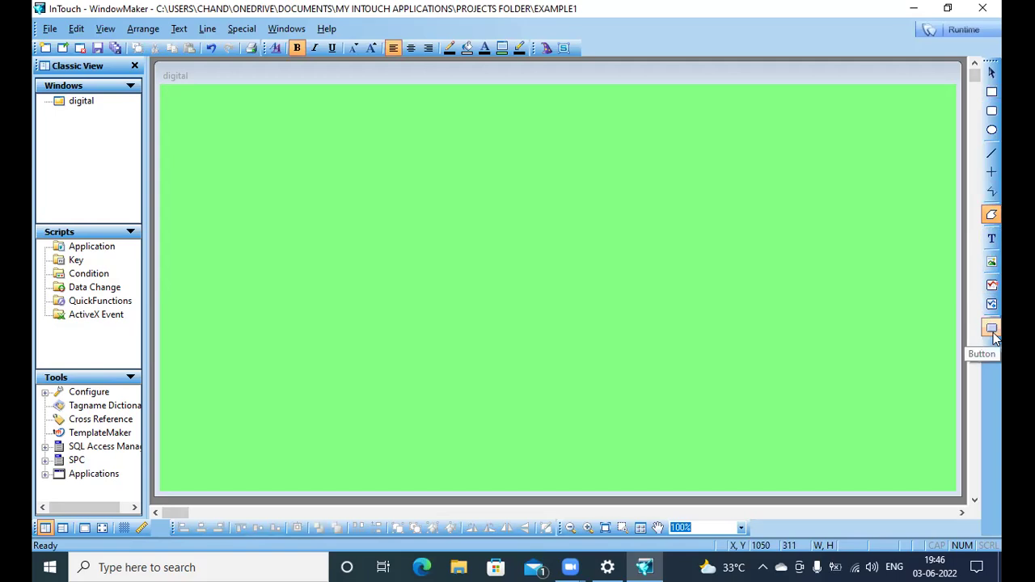
# - Open the wizard selection at the Switches category and browse the categories up to ActiveX Controls and back to Switches
pyautogui.click(545, 49)
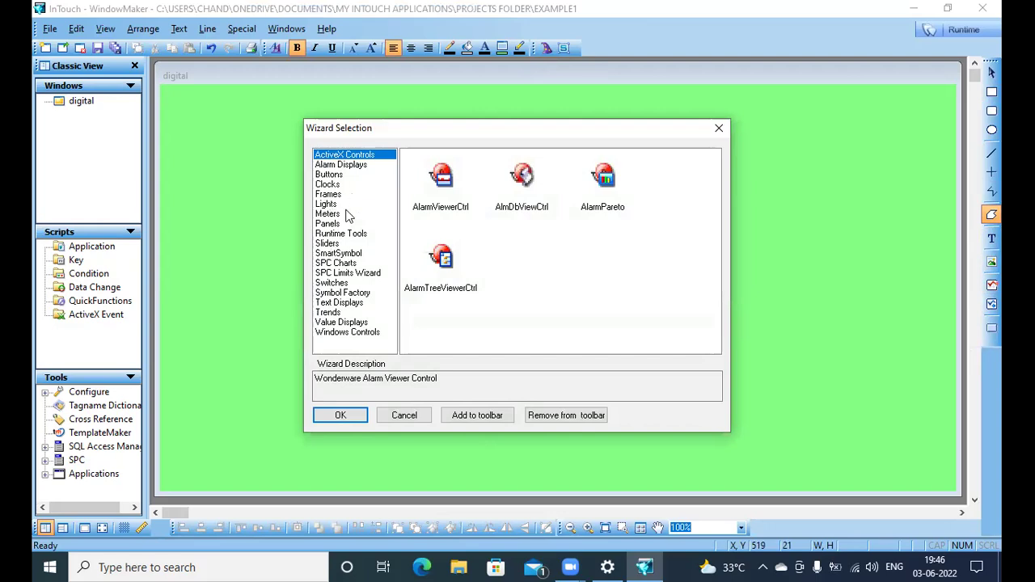
pyautogui.click(336, 285)
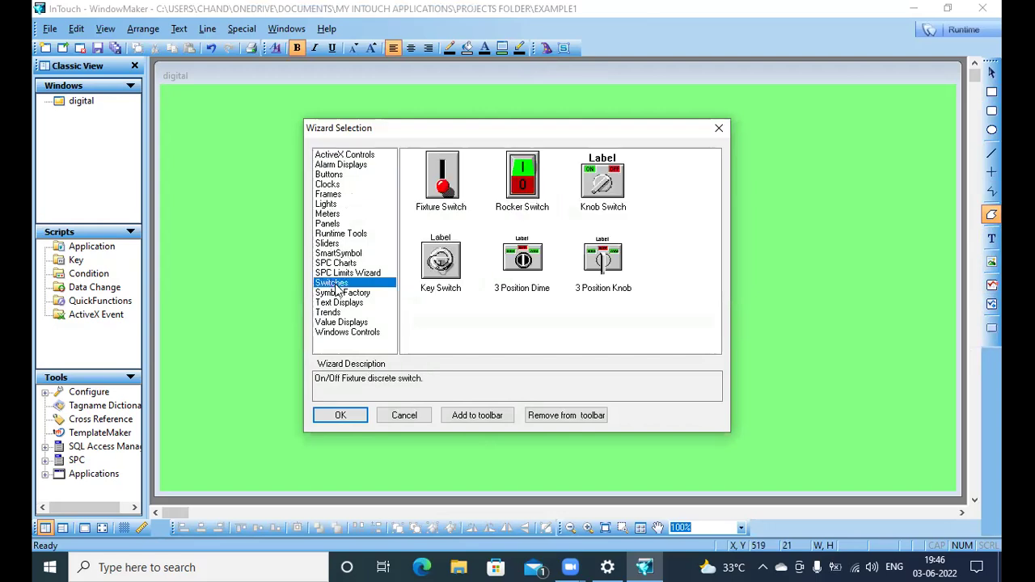
pyautogui.press('Up')
pyautogui.press('Up')
pyautogui.press('Up')
pyautogui.press('Up')
pyautogui.press('Up')
pyautogui.press('Up')
pyautogui.press('Up')
pyautogui.press('Up')
pyautogui.press('Up')
pyautogui.press('Up')
pyautogui.press('Up')
pyautogui.press('Up')
pyautogui.press('Up')
pyautogui.press('Down')
pyautogui.press('Down')
pyautogui.press('Down')
pyautogui.press('Down')
pyautogui.press('Down')
pyautogui.press('Down')
pyautogui.press('Down')
pyautogui.press('Down')
pyautogui.press('Down')
pyautogui.press('Down')
pyautogui.press('Down')
pyautogui.press('Down')
pyautogui.press('Down')
# - Place a Fixture Switch from the Switches wizards in the upper left area of the digital window
pyautogui.click(452, 188)
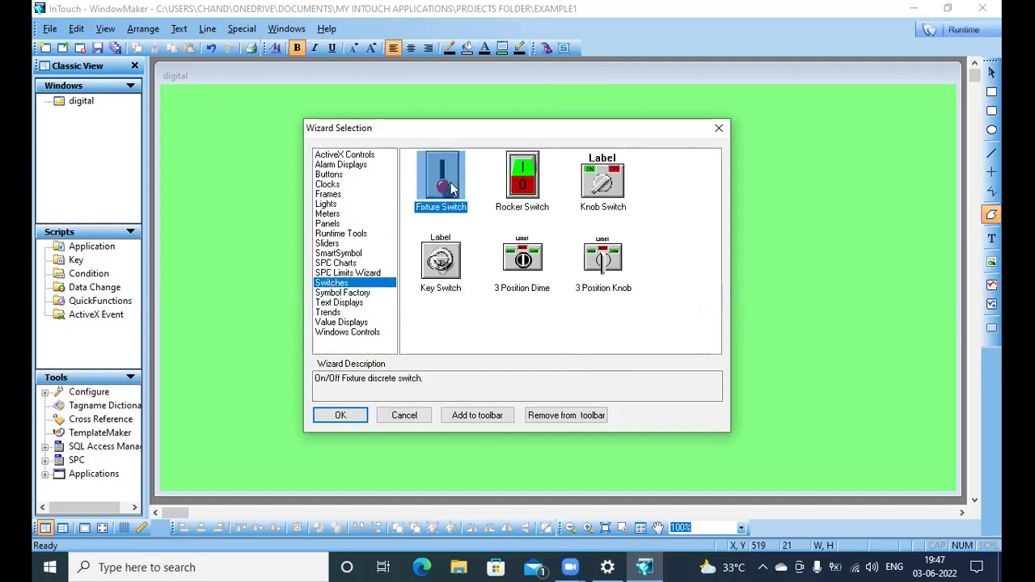
pyautogui.doubleClick(447, 184)
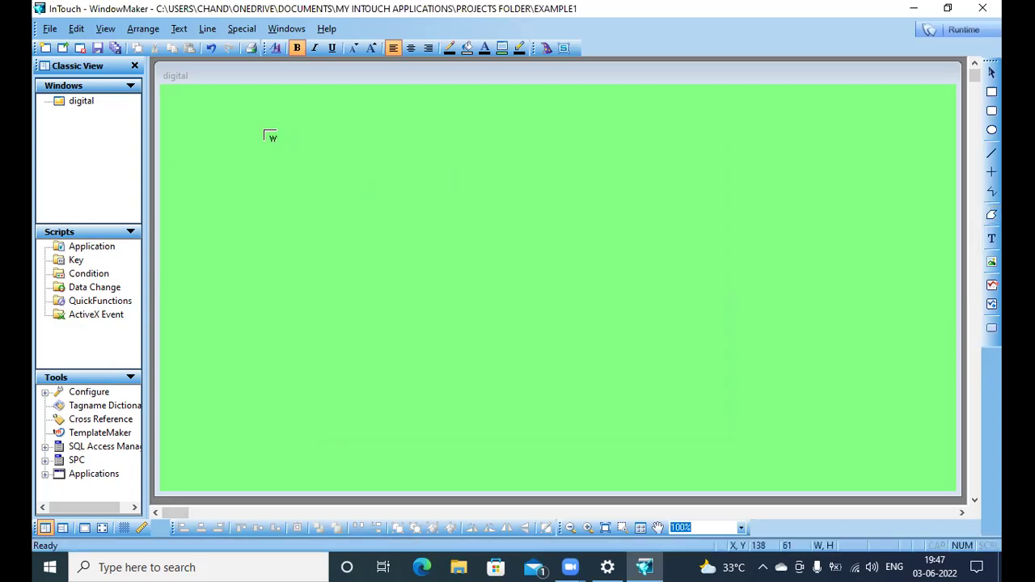
pyautogui.click(313, 157)
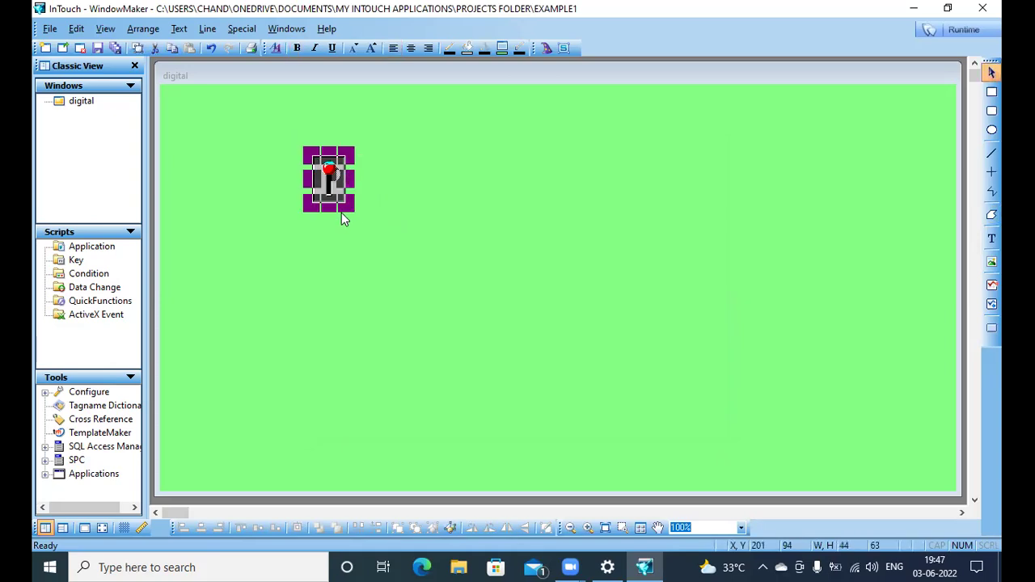
pyautogui.click(343, 242)
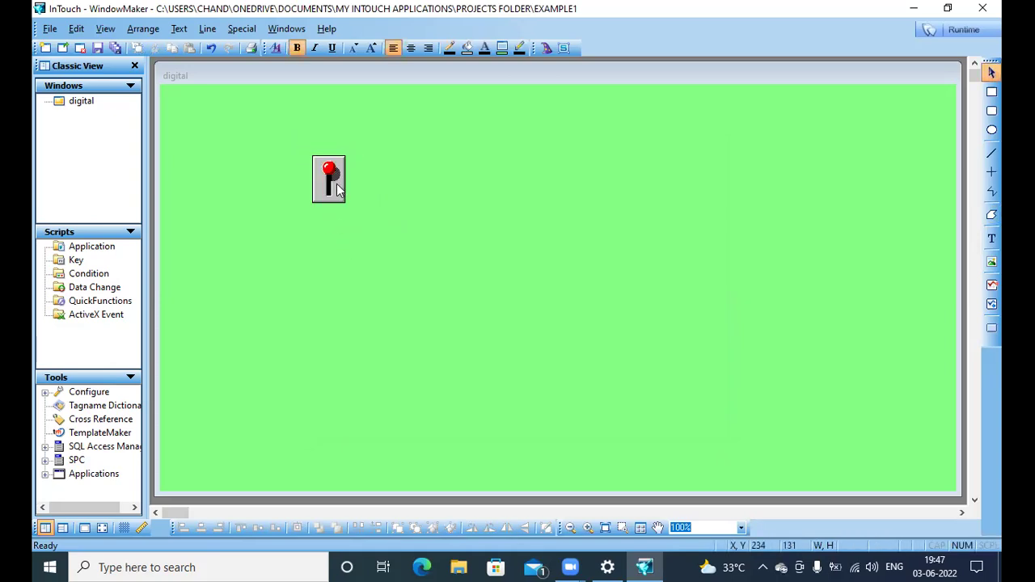
pyautogui.click(335, 189)
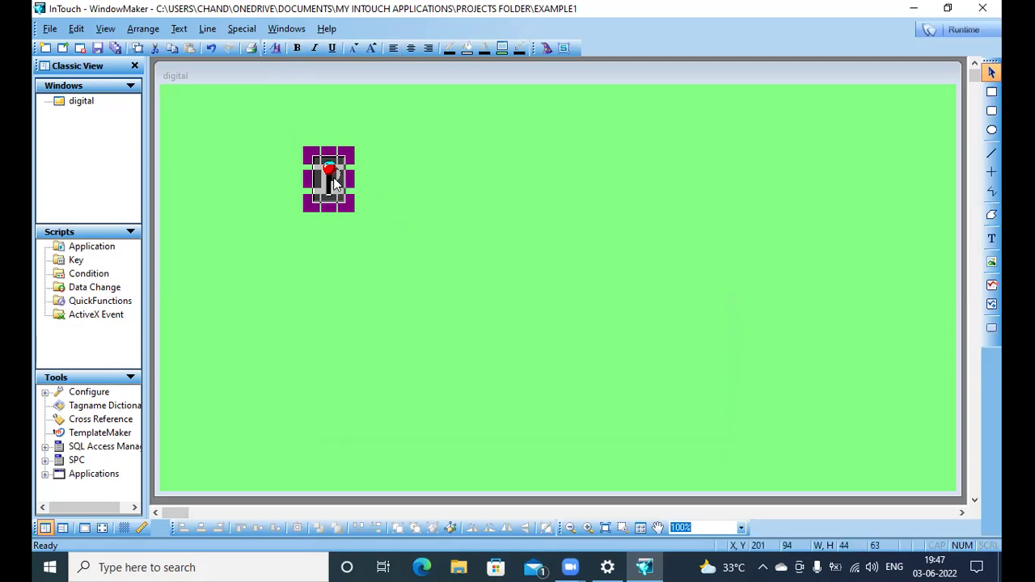
pyautogui.rightClick(335, 183)
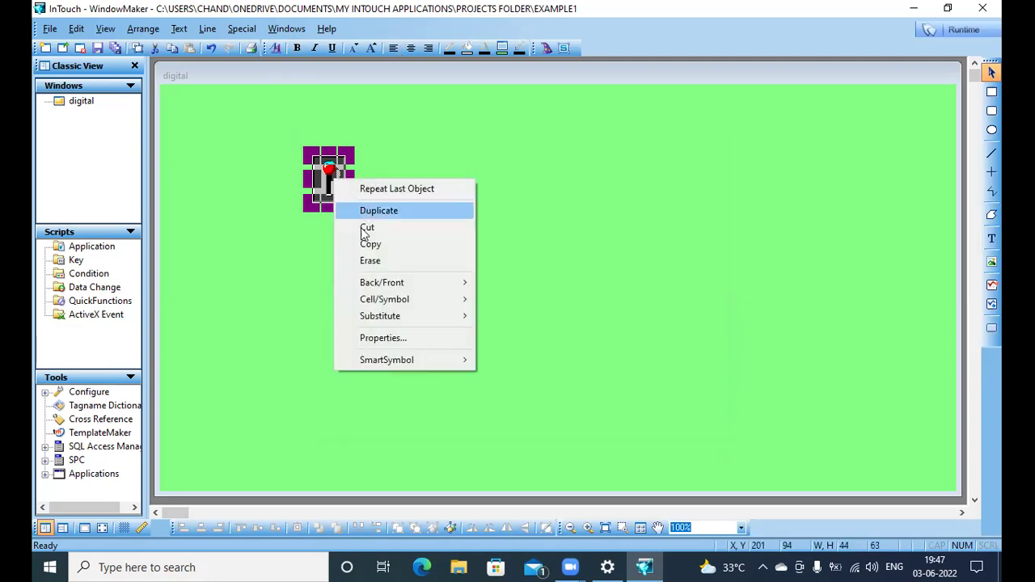
pyautogui.click(308, 272)
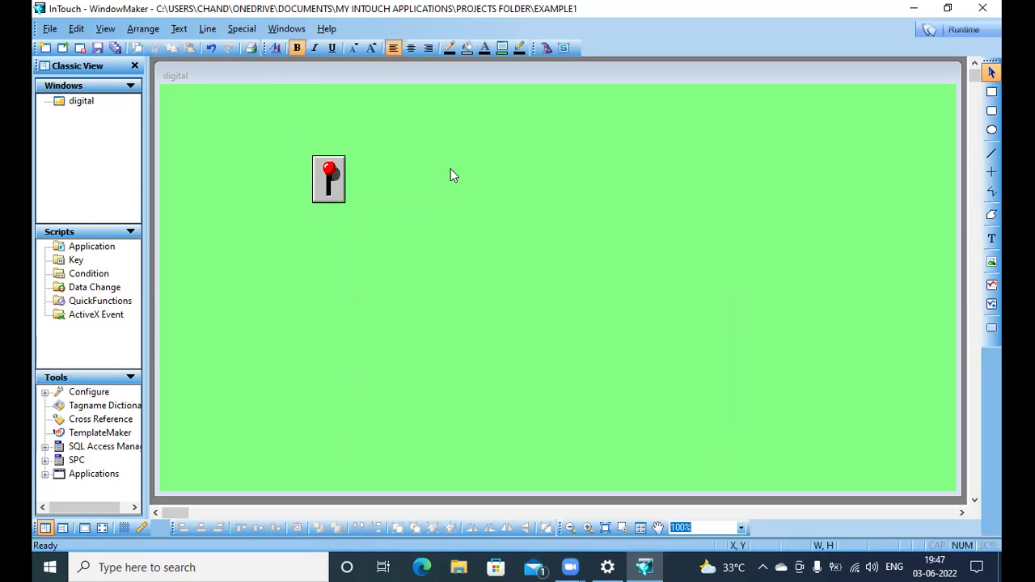
# - Enlarge the fixture switch to about 75 × 107, keeping its upper left corner in place
pyautogui.click(327, 194)
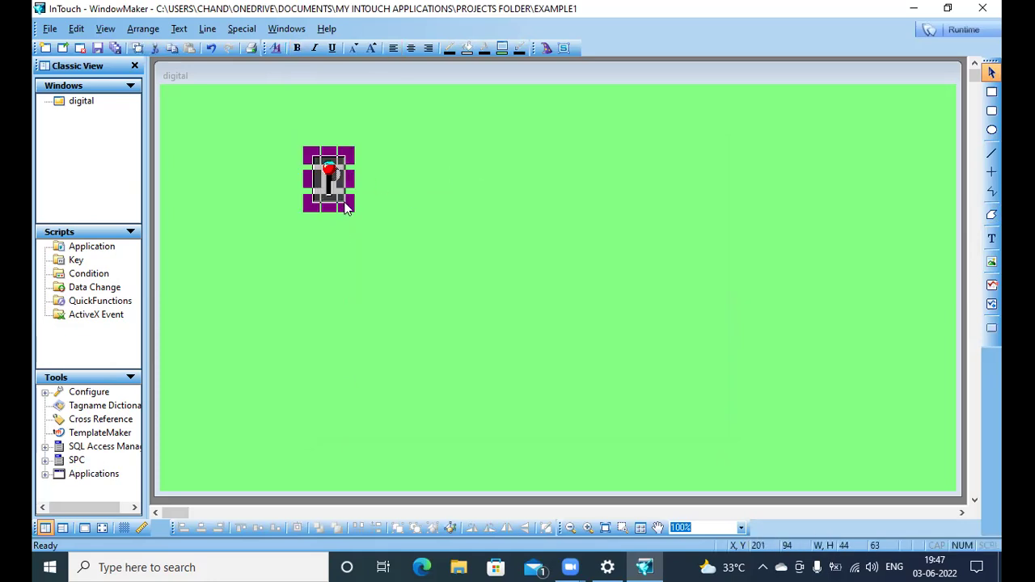
pyautogui.moveTo(350, 211); pyautogui.dragTo(375, 242)
pyautogui.click(423, 234)
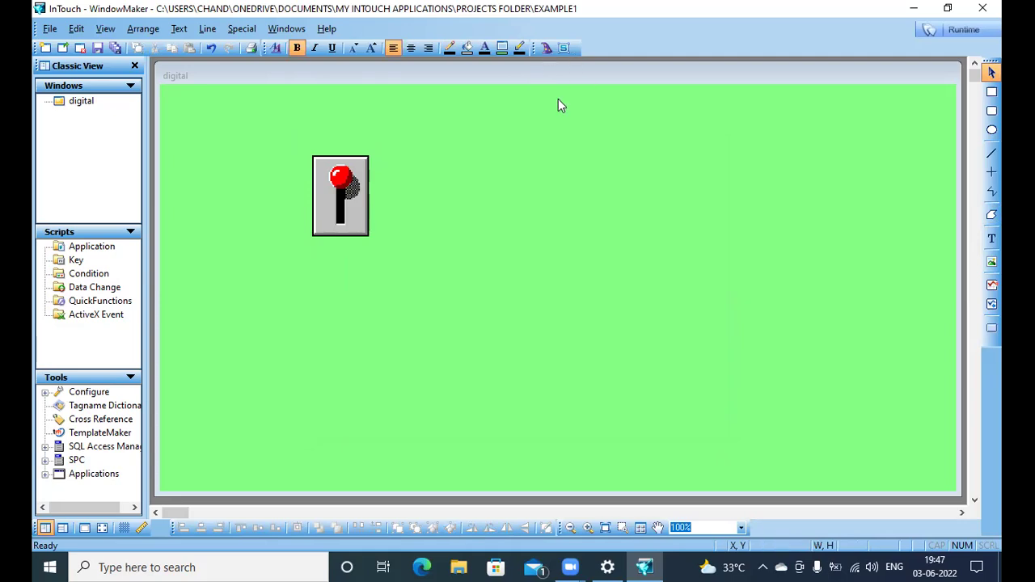
# - Place a Circular Light from the Lights wizards, about 61 × 58, to the right of the fixture switch
pyautogui.click(546, 50)
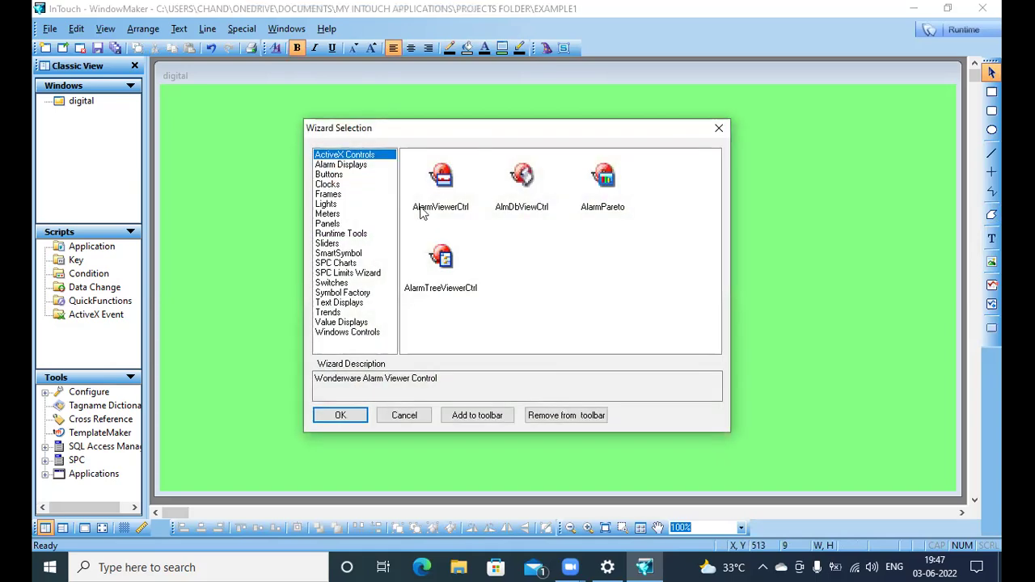
pyautogui.click(327, 205)
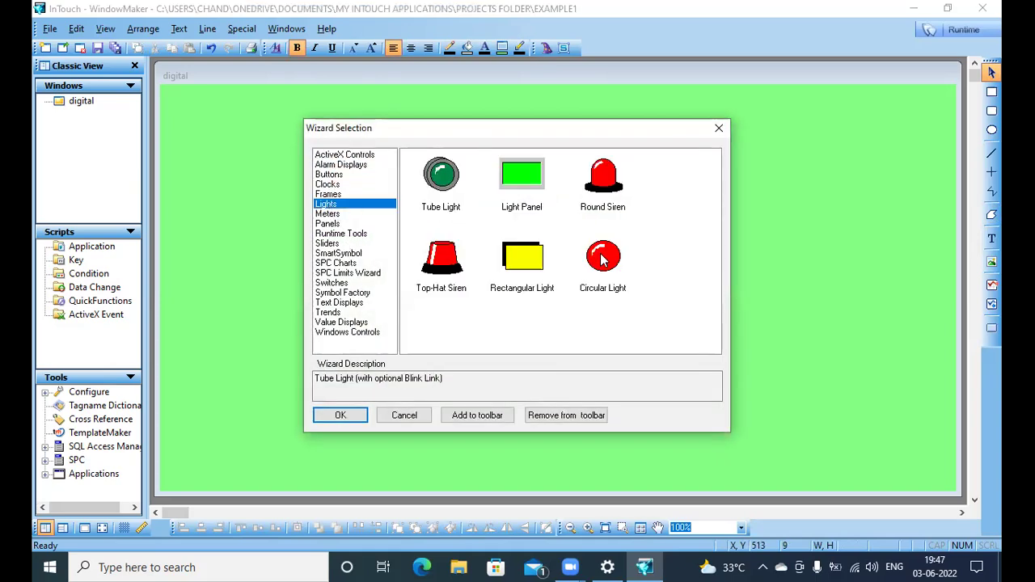
pyautogui.click(602, 257)
pyautogui.doubleClick(602, 257)
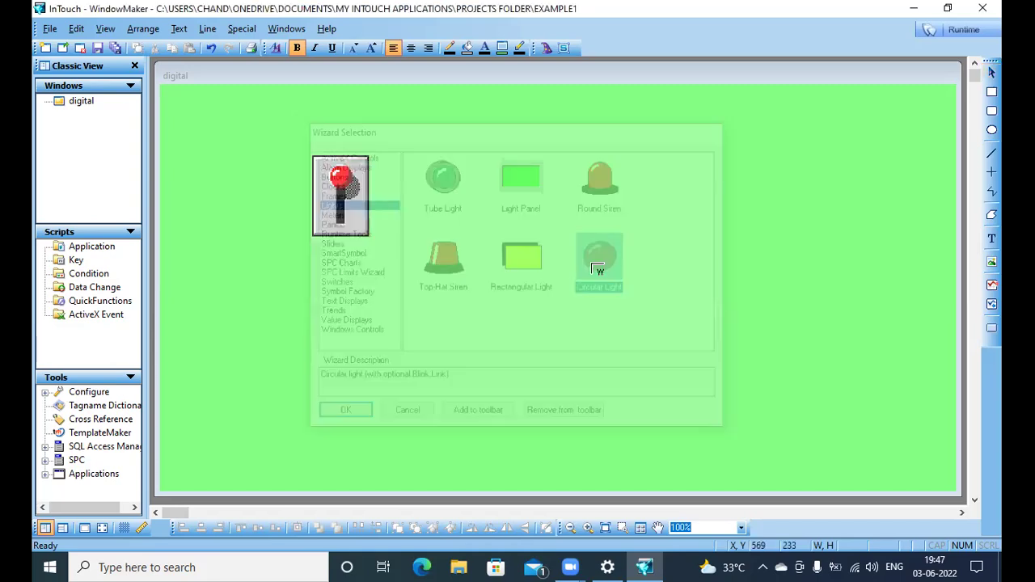
pyautogui.click(498, 173)
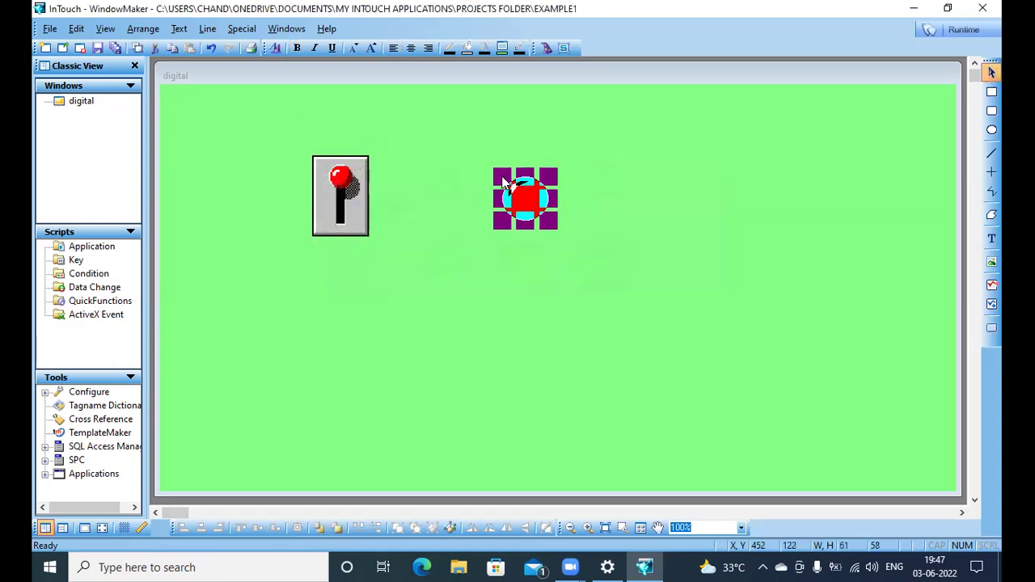
pyautogui.click(415, 243)
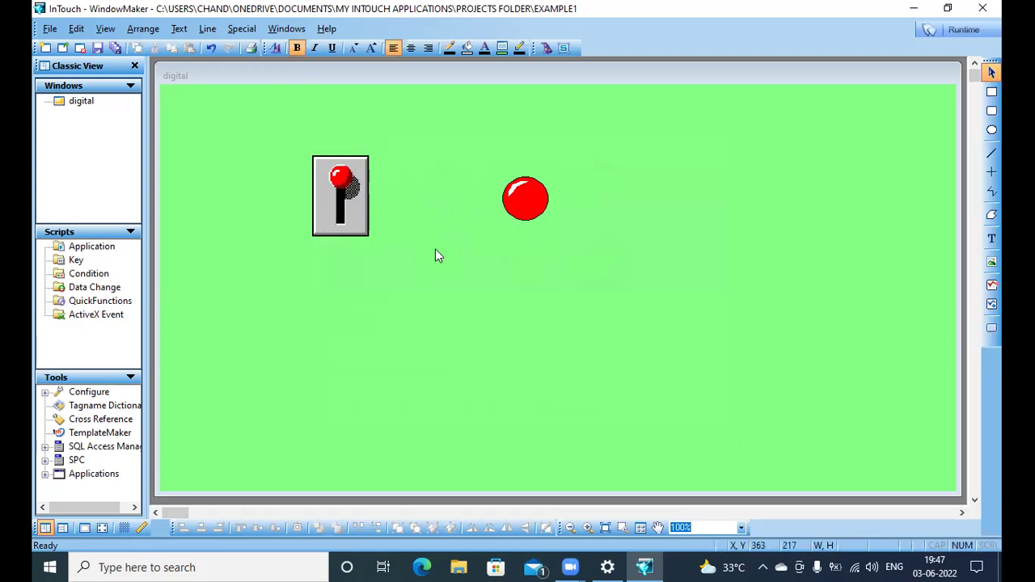
# - Assign the tagname s1 to the fixture switch and define it in the Tagname Dictionary as a Memory Discrete tag, saving the definition
pyautogui.doubleClick(338, 210)
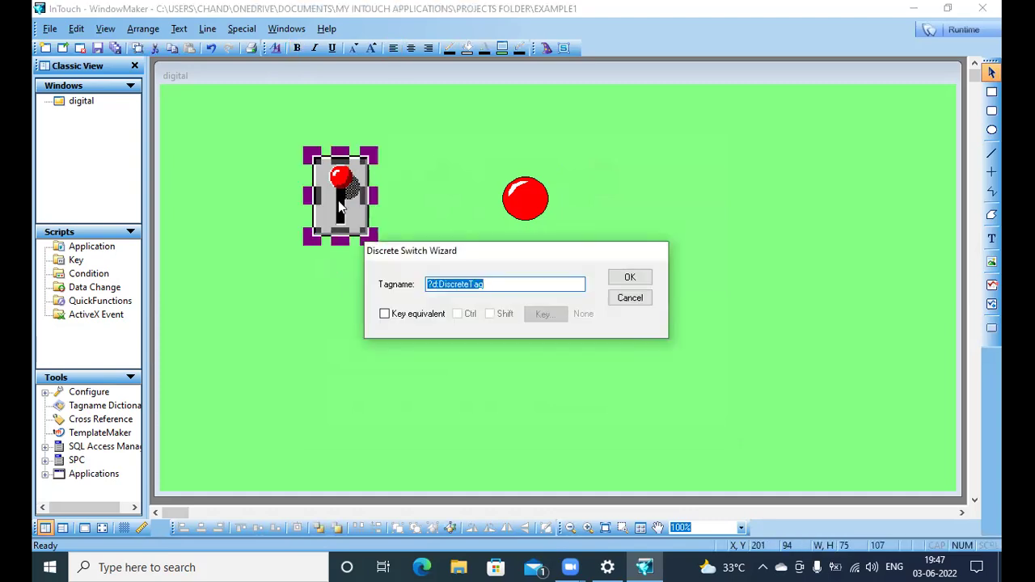
pyautogui.write('s1')
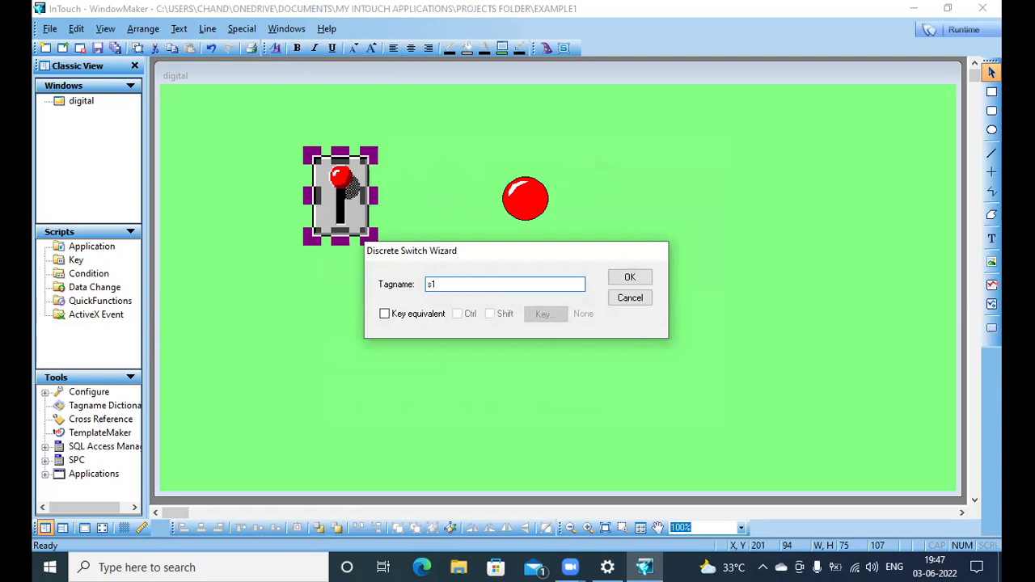
pyautogui.press('Return')
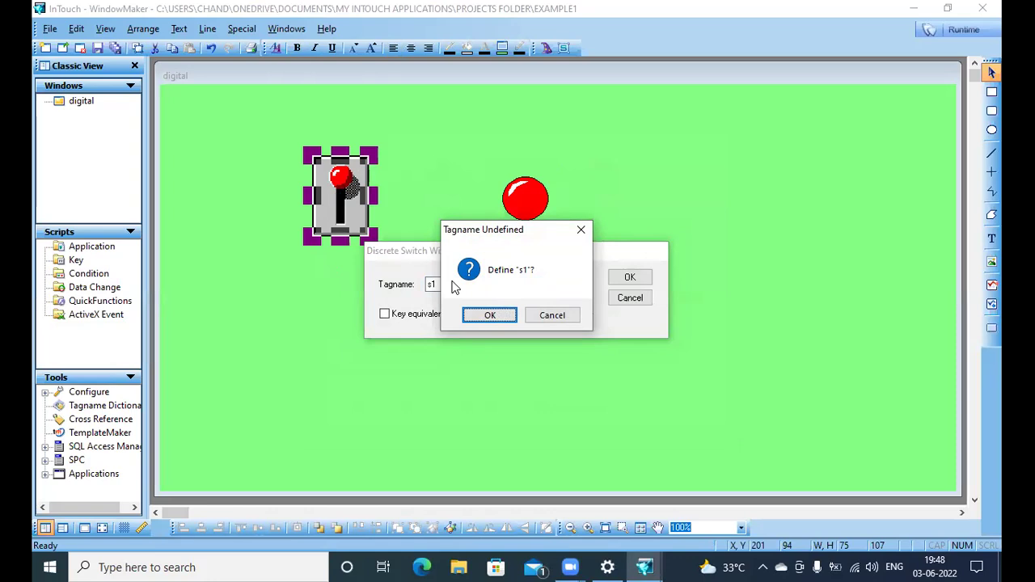
pyautogui.click(489, 316)
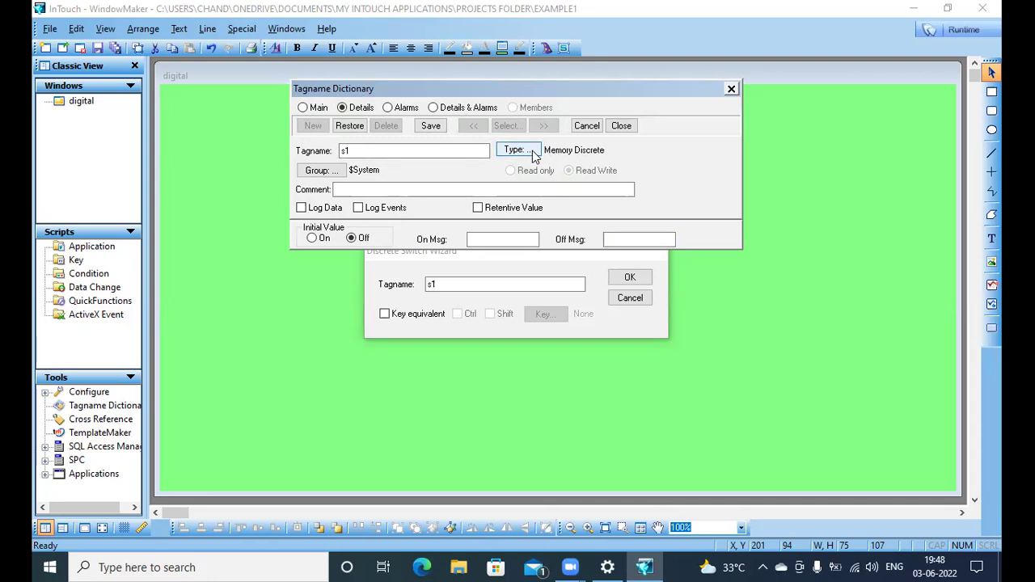
pyautogui.click(532, 151)
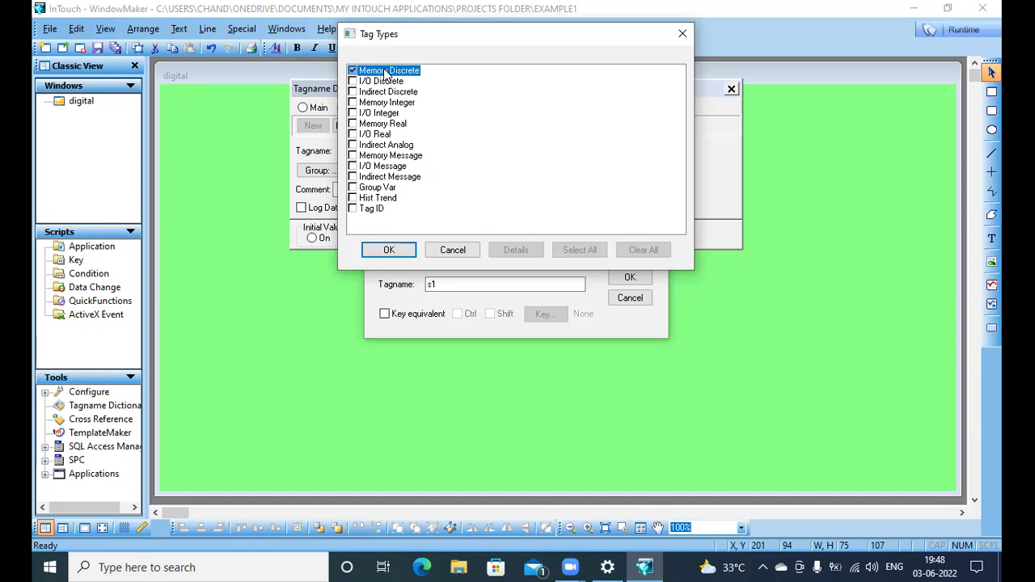
pyautogui.click(391, 251)
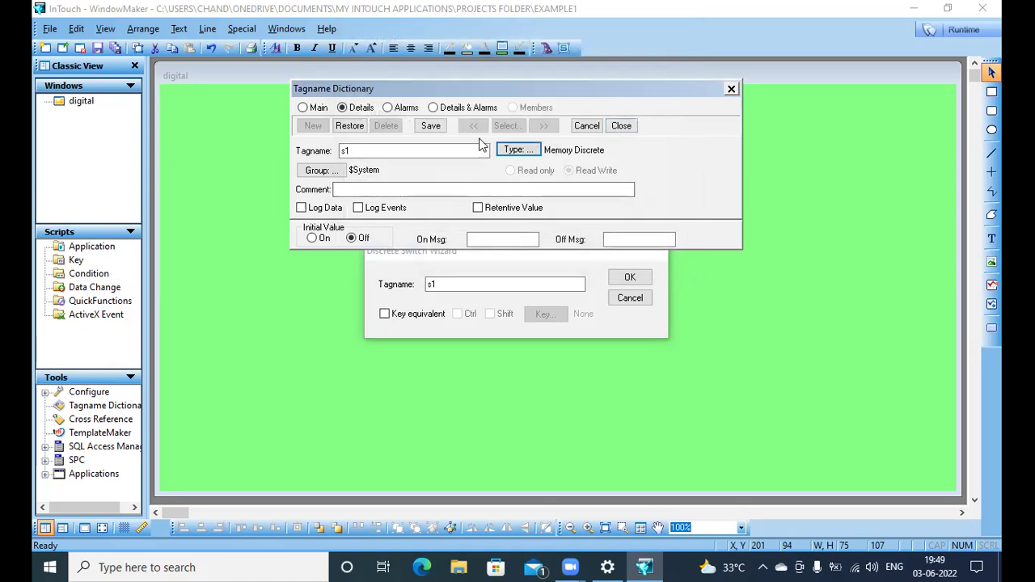
pyautogui.click(439, 127)
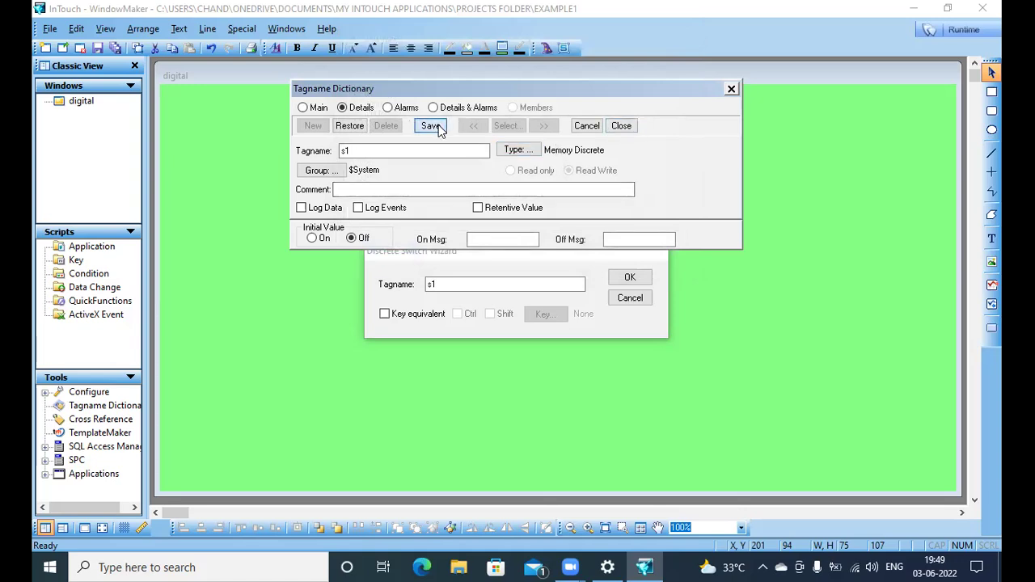
pyautogui.click(621, 126)
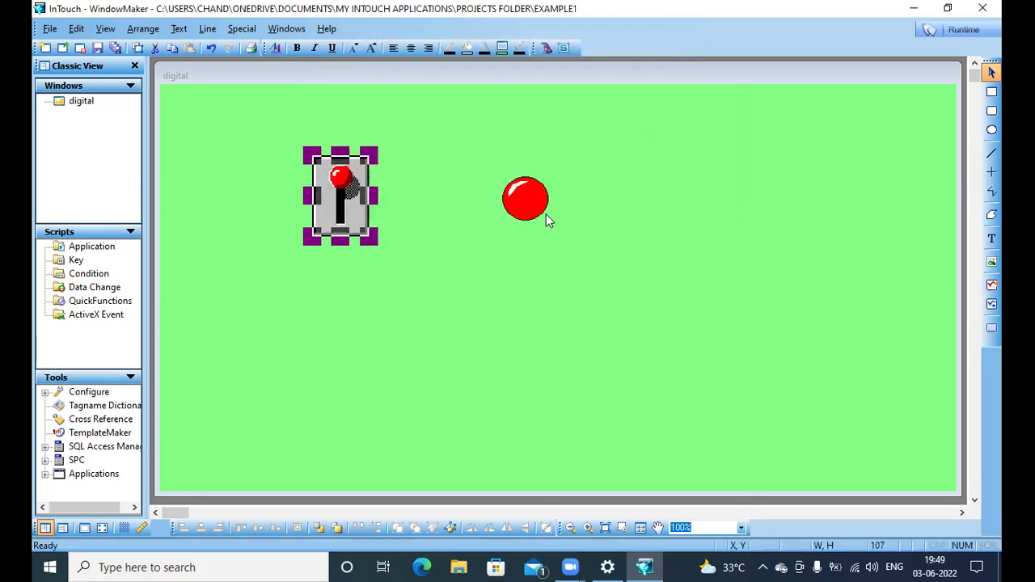
# - Set the circular light's expression to s1
pyautogui.doubleClick(525, 201)
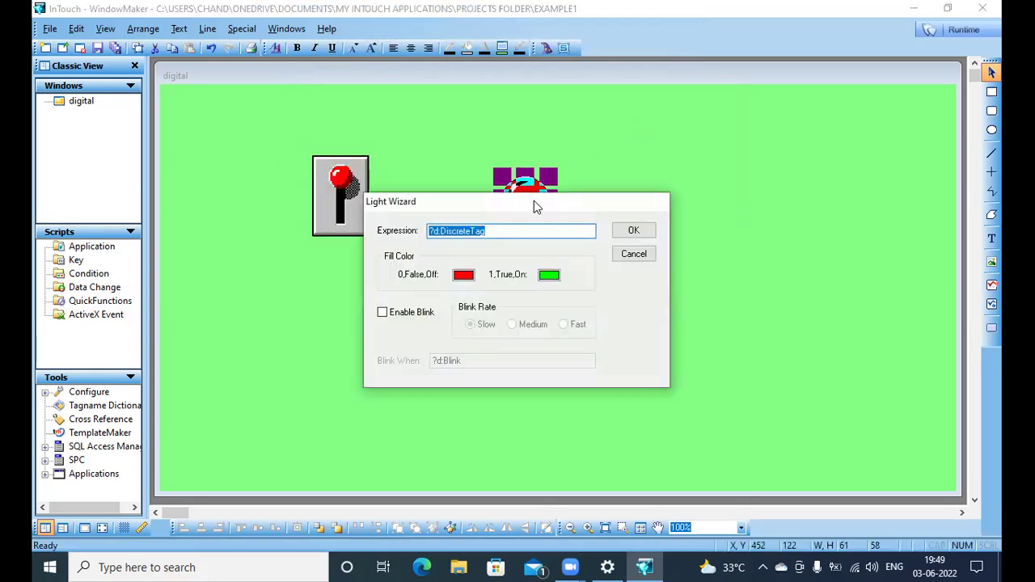
pyautogui.write('s1')
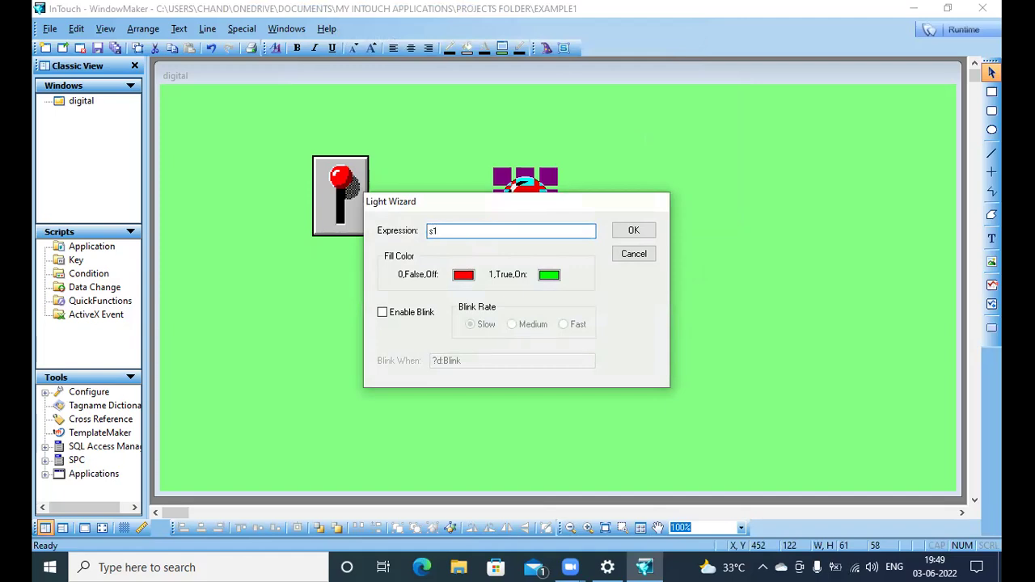
pyautogui.press('Return')
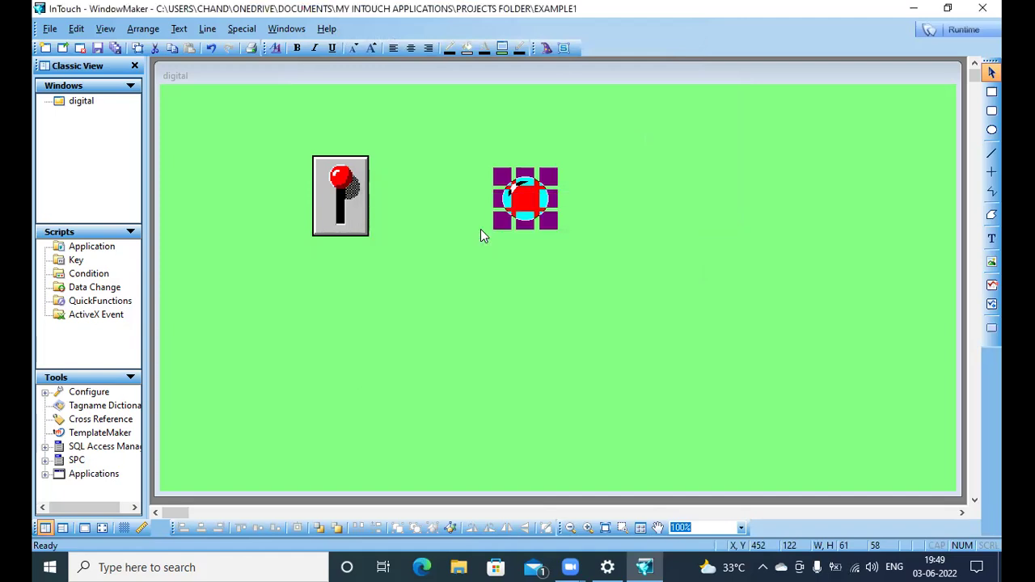
# - Review the circular light's expression and the color palette for its On state, keeping the existing settings
pyautogui.click(504, 198)
pyautogui.doubleClick(524, 202)
pyautogui.click(457, 234)
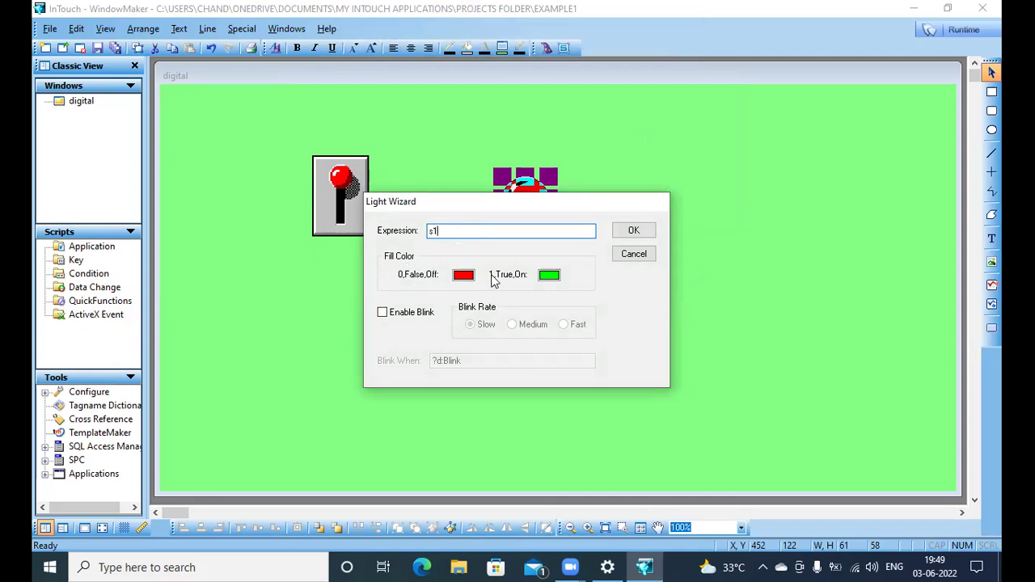
pyautogui.click(550, 276)
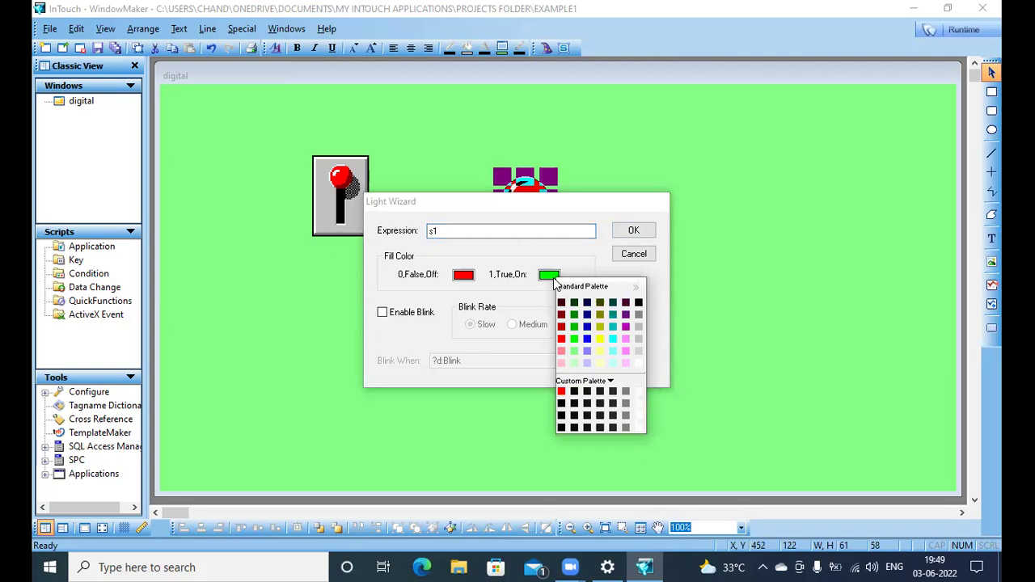
pyautogui.click(573, 272)
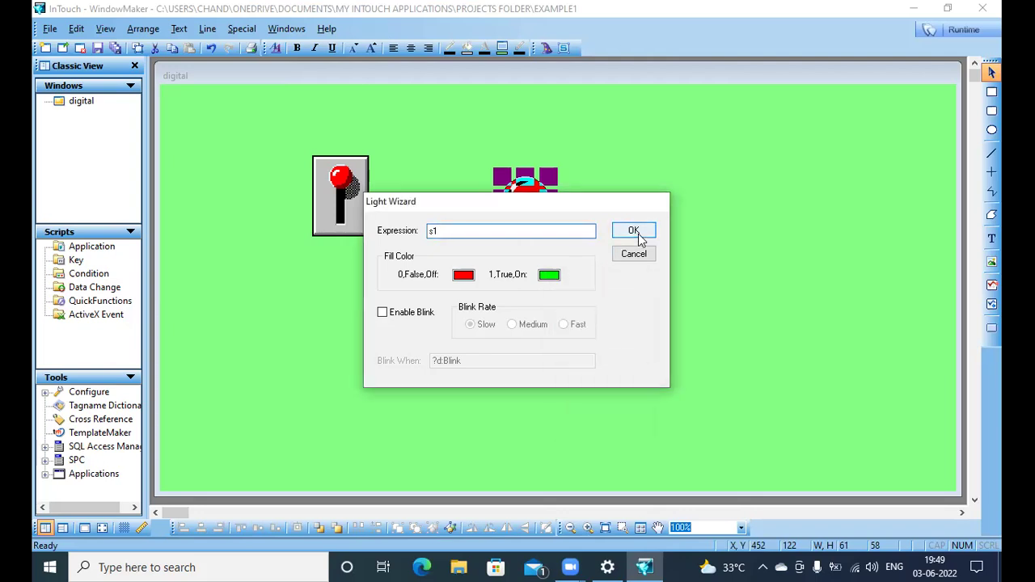
pyautogui.click(634, 232)
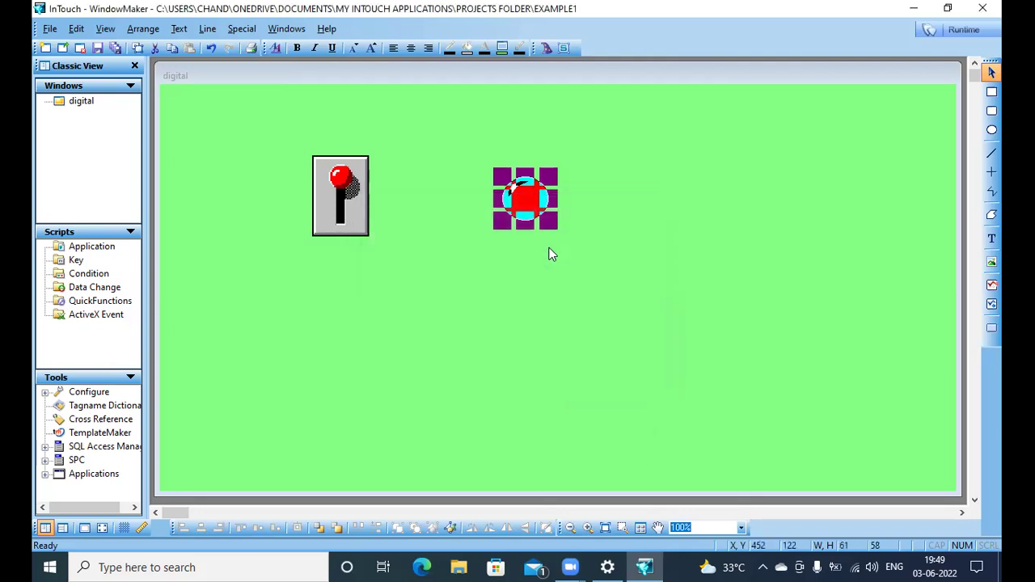
# - Save all windows and test the circular light in runtime by toggling the fixture switch on and off repeatedly, returning to development mode
pyautogui.click(116, 49)
pyautogui.click(969, 32)
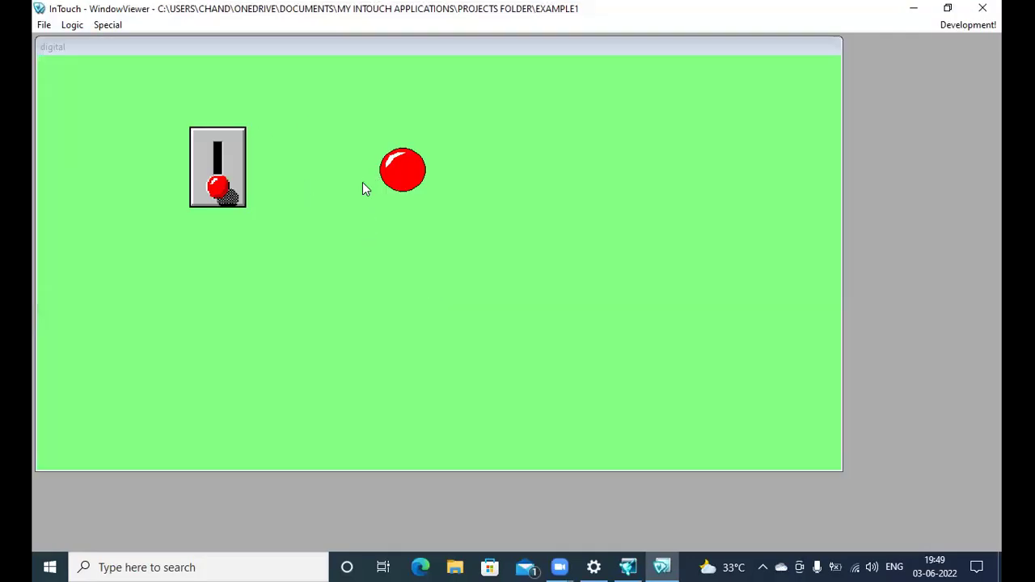
pyautogui.click(224, 197)
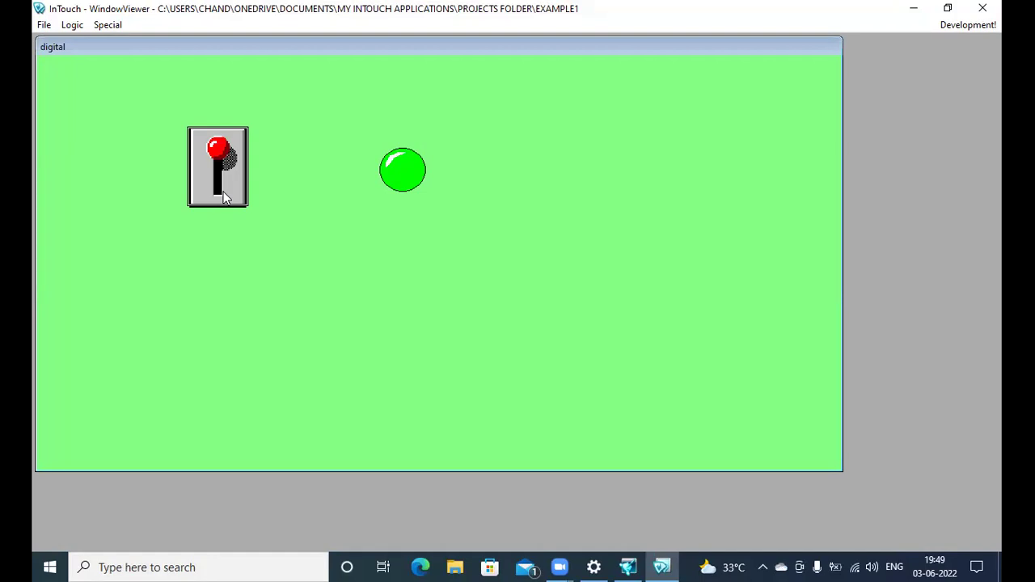
pyautogui.click(224, 188)
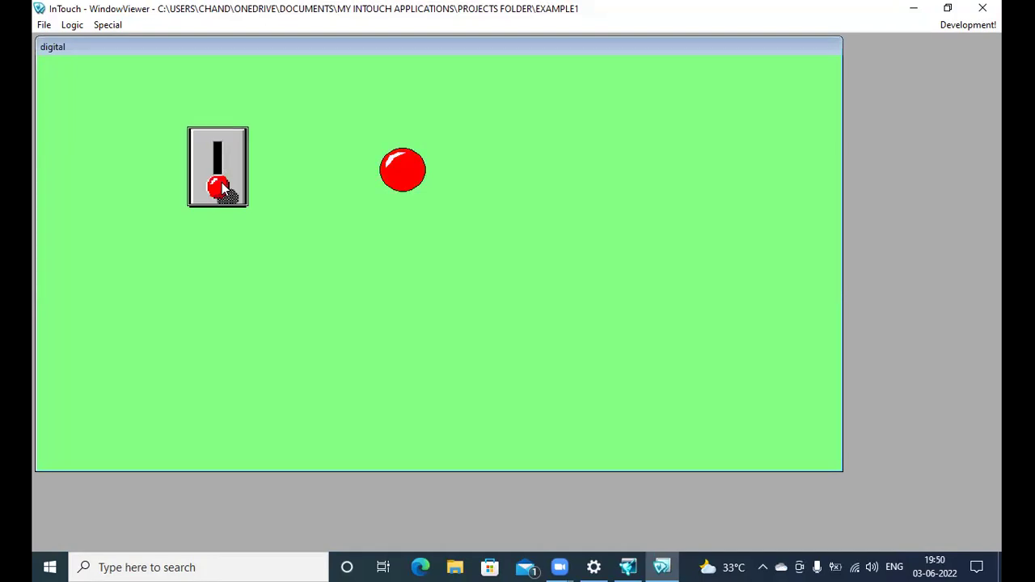
pyautogui.click(224, 188)
pyautogui.click(223, 187)
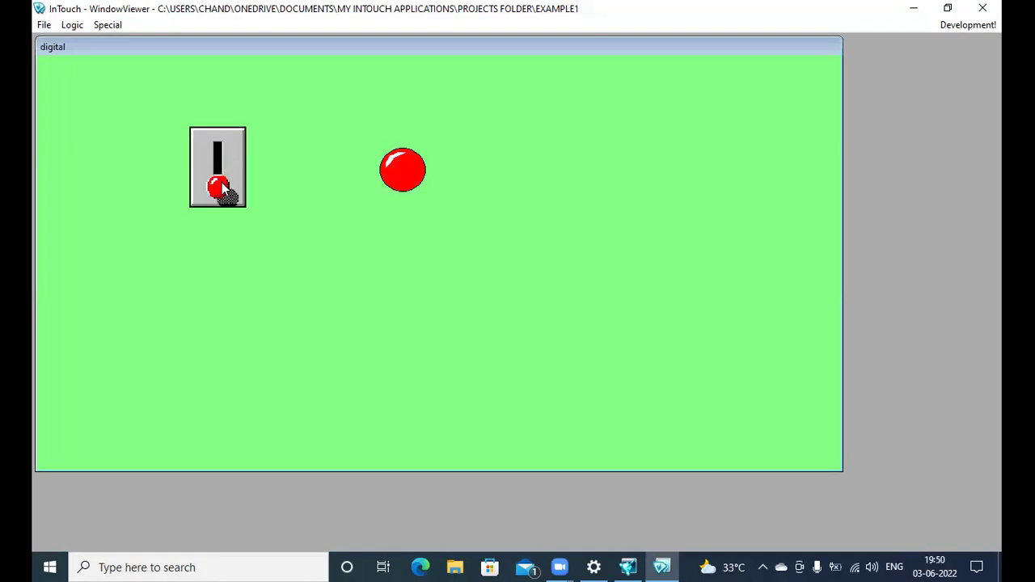
pyautogui.click(224, 188)
pyautogui.click(224, 188)
pyautogui.click(968, 26)
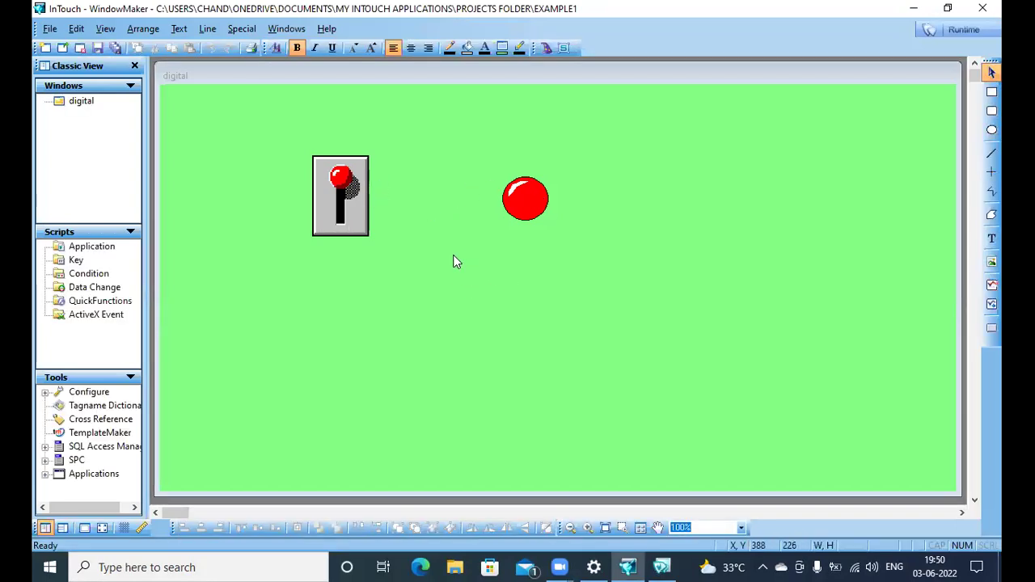
# - Duplicate the fixture switch and place the copy directly below the original, at about X 203, Y 267
pyautogui.click(347, 225)
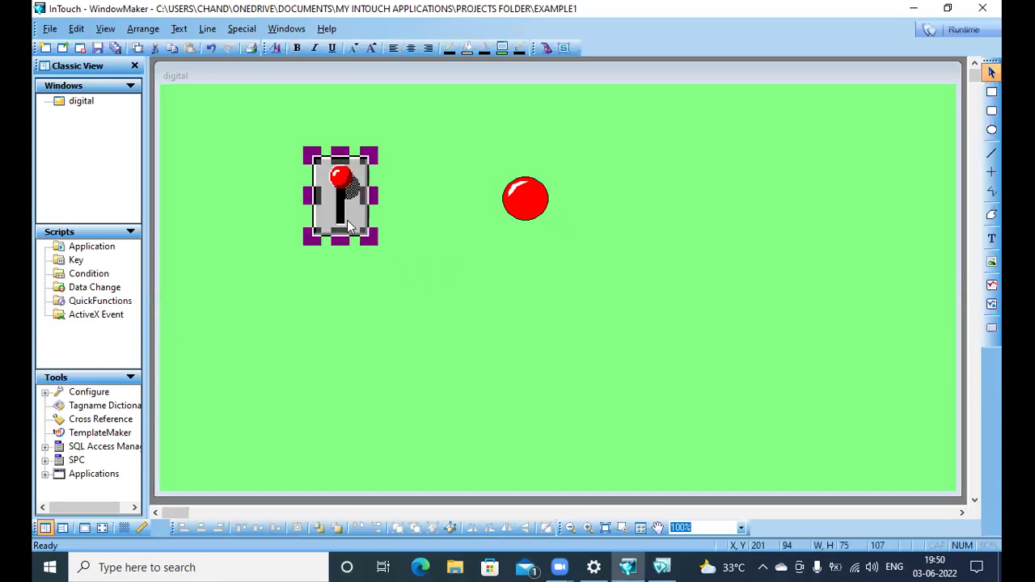
pyautogui.rightClick(347, 221)
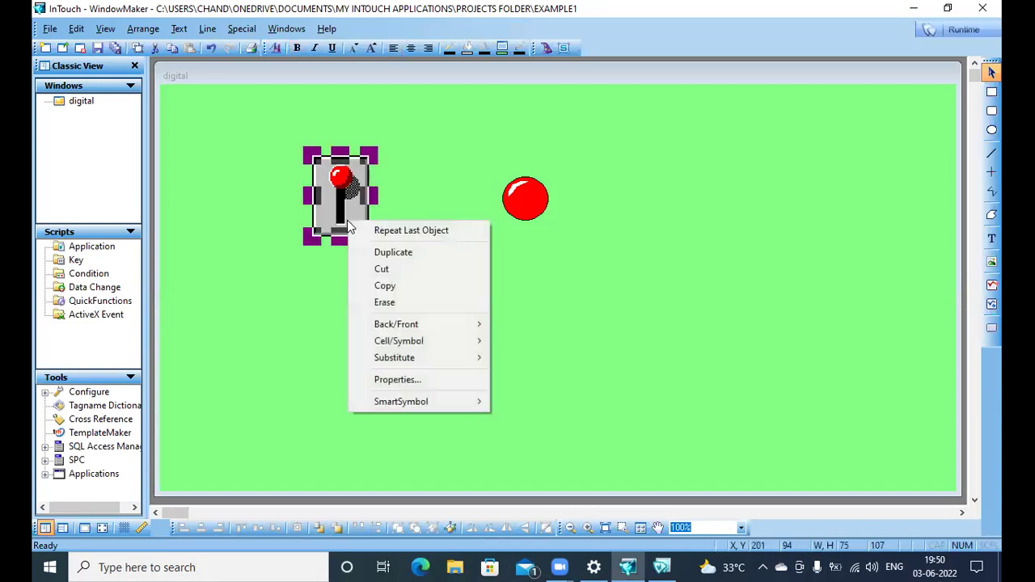
pyautogui.click(394, 253)
pyautogui.moveTo(350, 222); pyautogui.dragTo(338, 338)
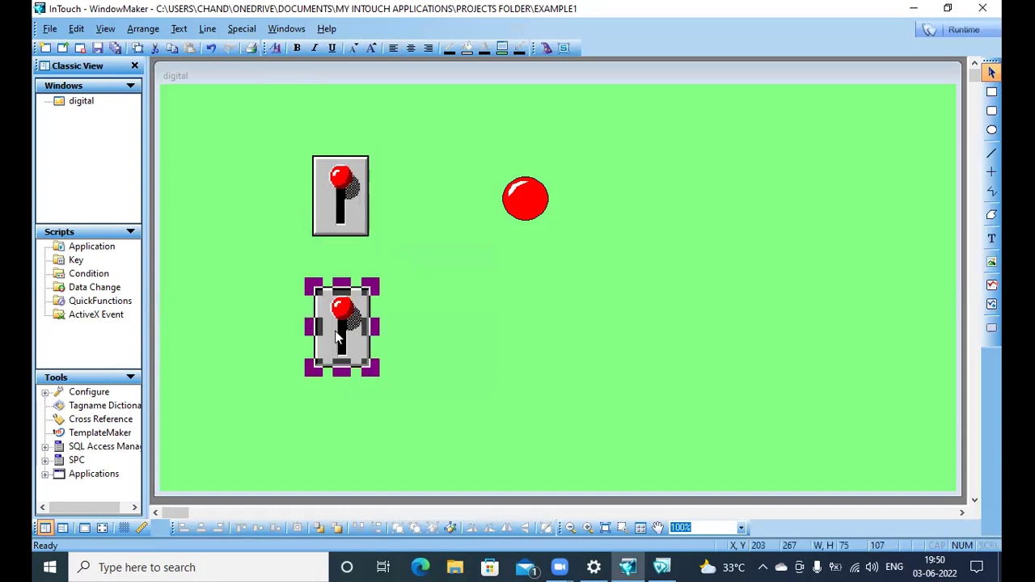
# - Duplicate the circular light and place the copy beside the second switch, at about X 457, Y 293
pyautogui.click(521, 202)
pyautogui.rightClick(521, 204)
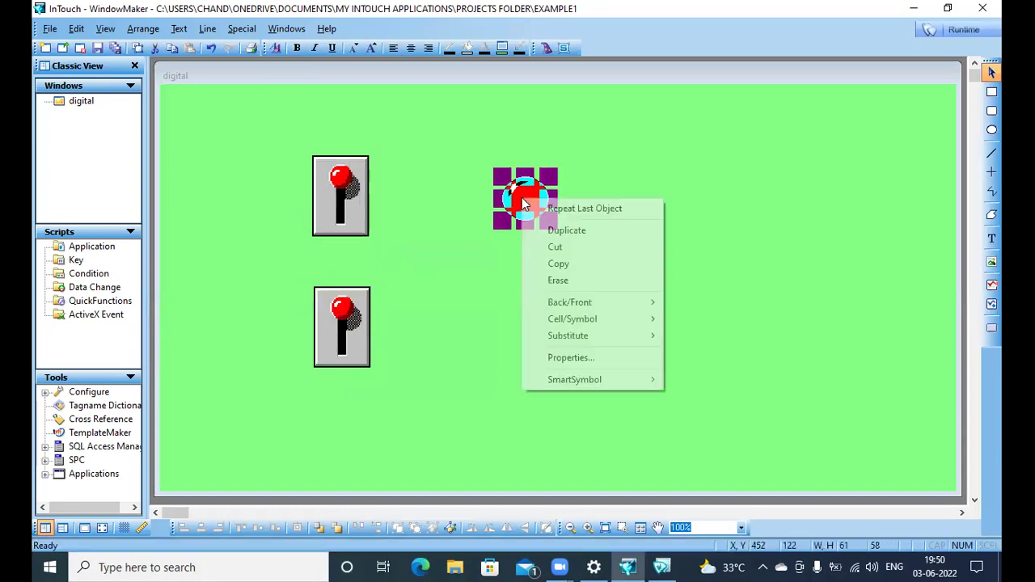
pyautogui.click(566, 230)
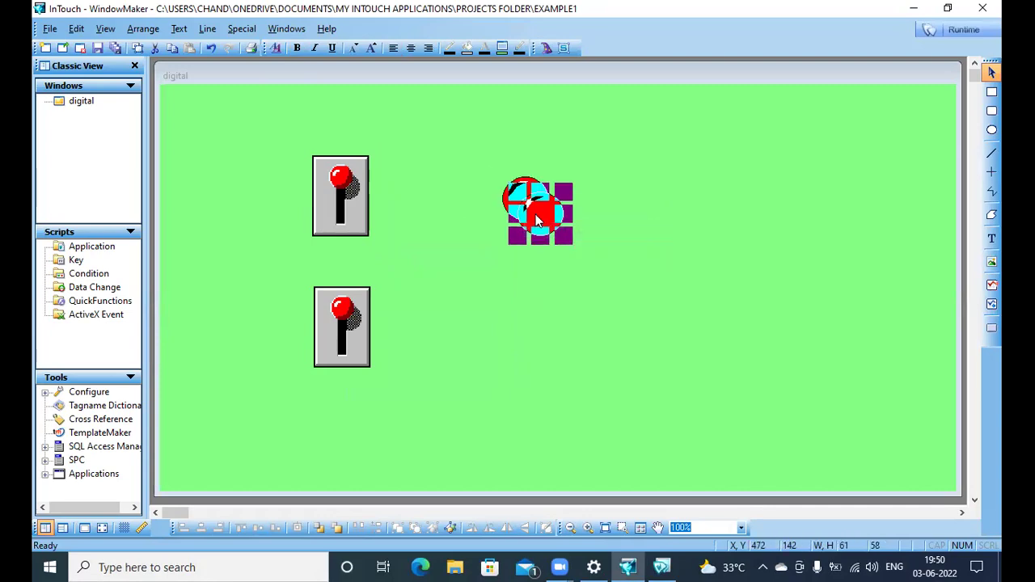
pyautogui.moveTo(531, 232); pyautogui.dragTo(524, 332)
# - Change the lower switch's tagname to s2 and define s2 as a Memory Discrete tag, saving the definition
pyautogui.doubleClick(347, 323)
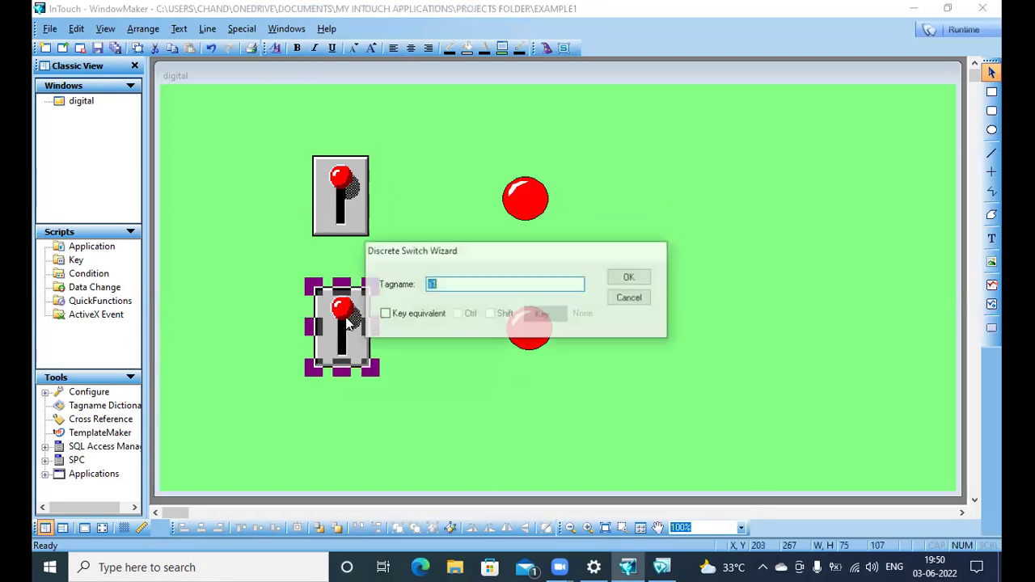
pyautogui.click(473, 279)
pyautogui.write('2')
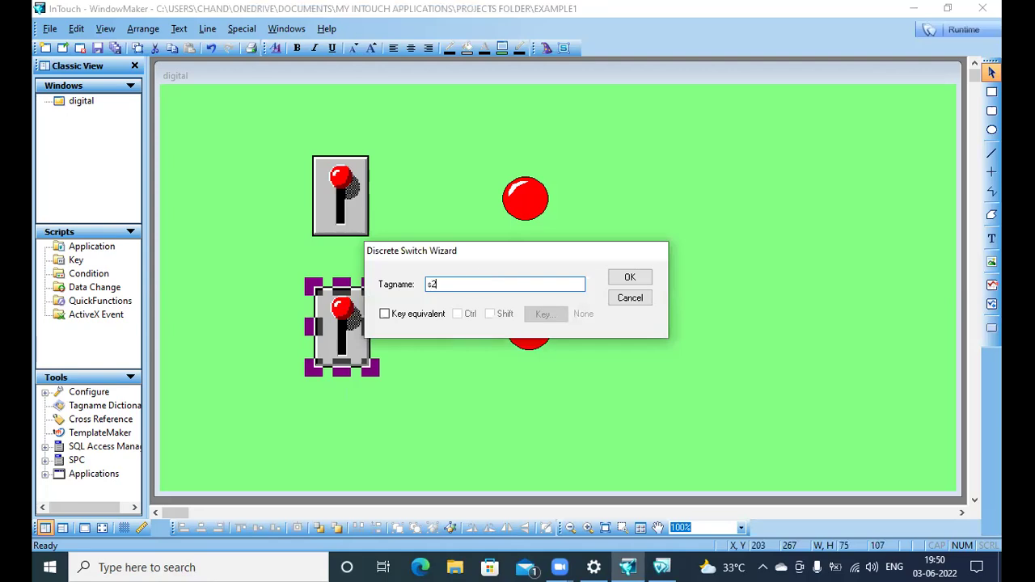
pyautogui.press('Return')
pyautogui.click(488, 316)
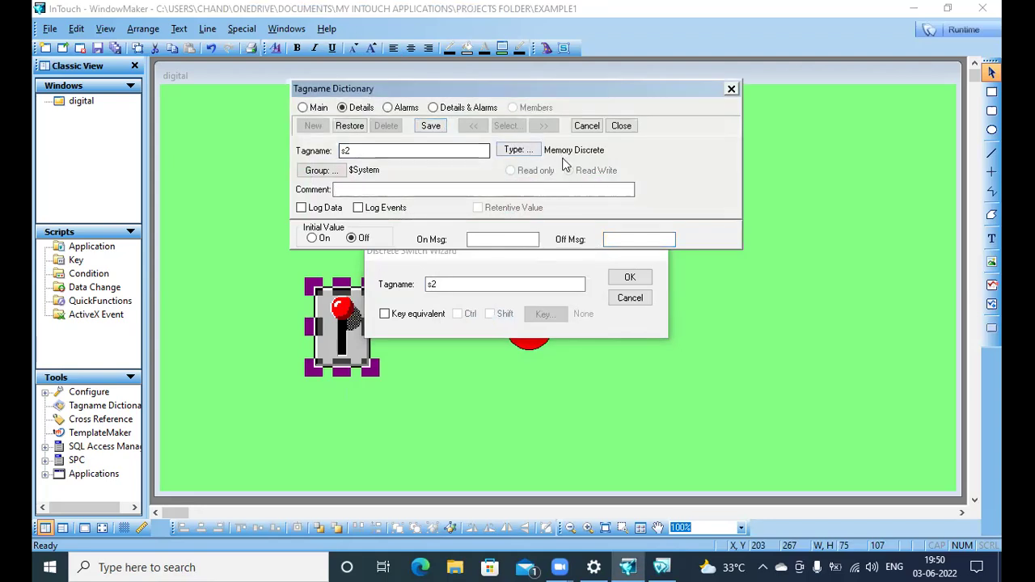
pyautogui.click(433, 128)
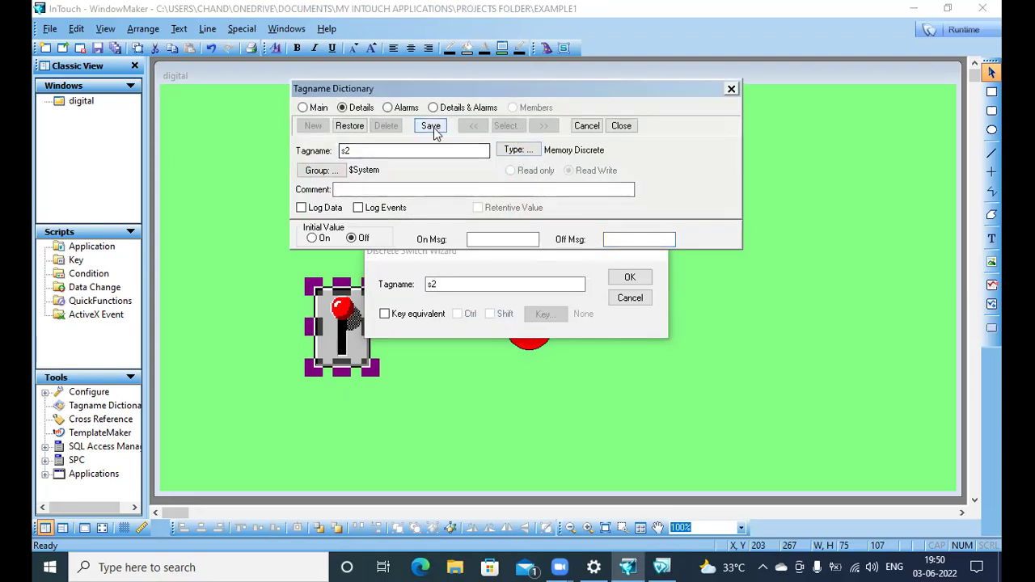
pyautogui.click(628, 128)
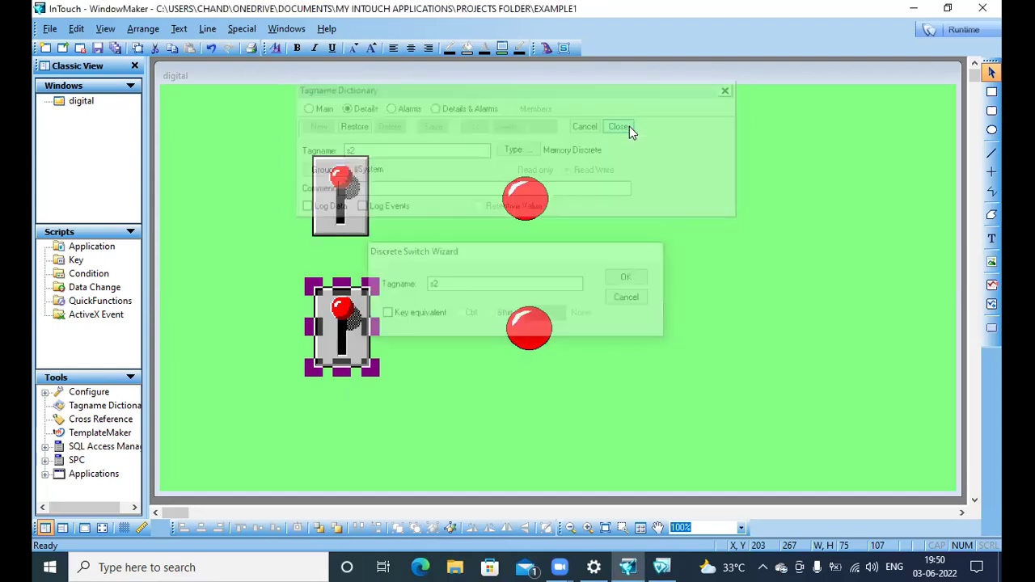
# - Change the lower circular light's expression to s2
pyautogui.doubleClick(532, 341)
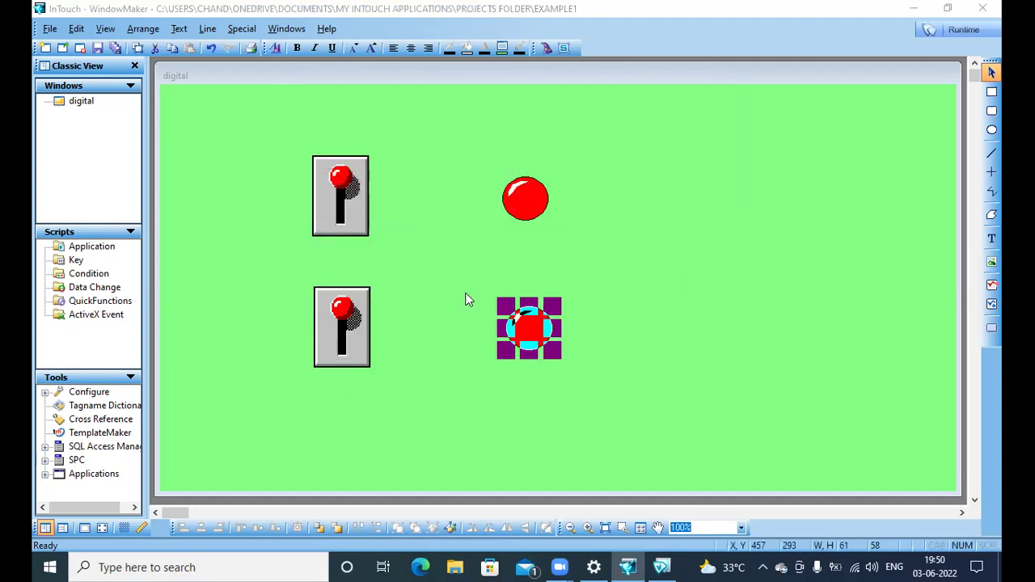
pyautogui.write('s2')
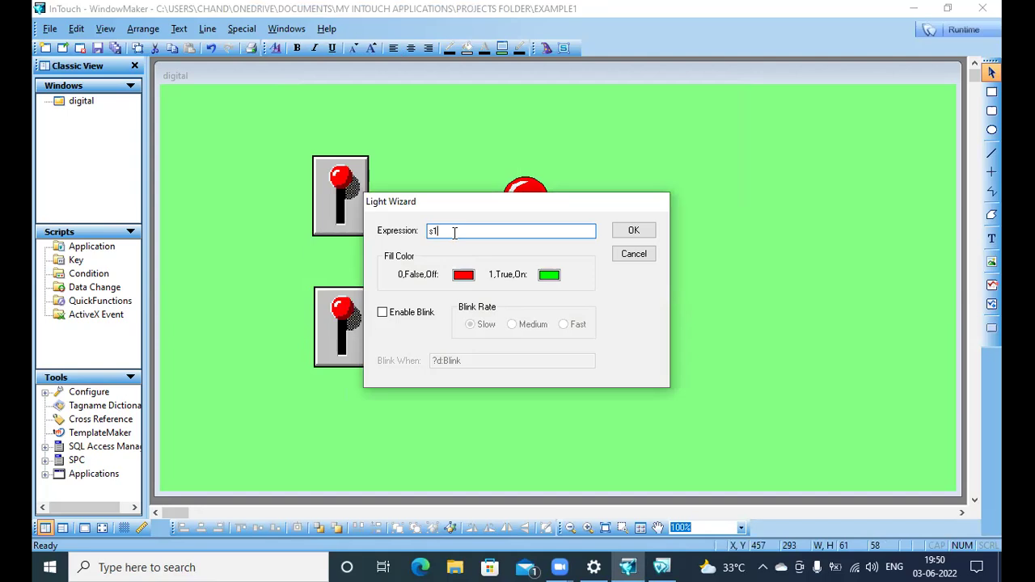
pyautogui.click(635, 232)
# - Save all windows and test both lights in runtime by toggling the upper and lower switches on and off
pyautogui.click(114, 49)
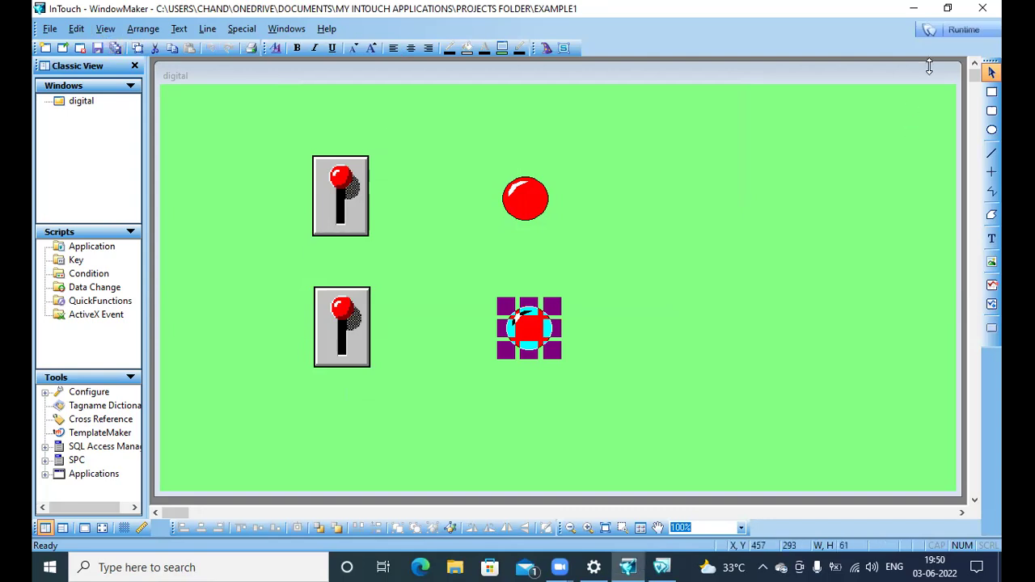
pyautogui.click(962, 34)
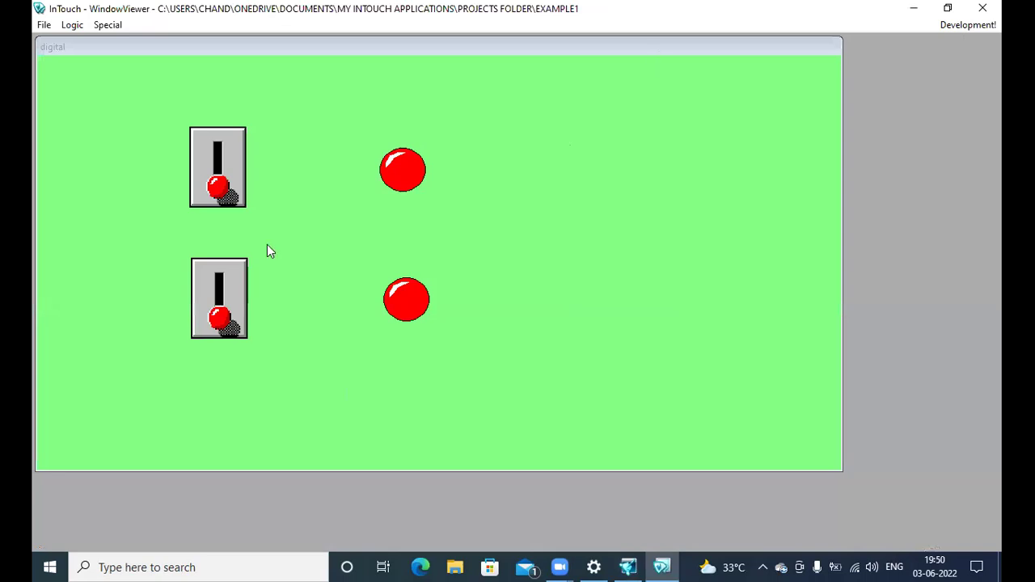
pyautogui.click(218, 178)
pyautogui.click(218, 177)
pyautogui.click(217, 289)
pyautogui.click(217, 289)
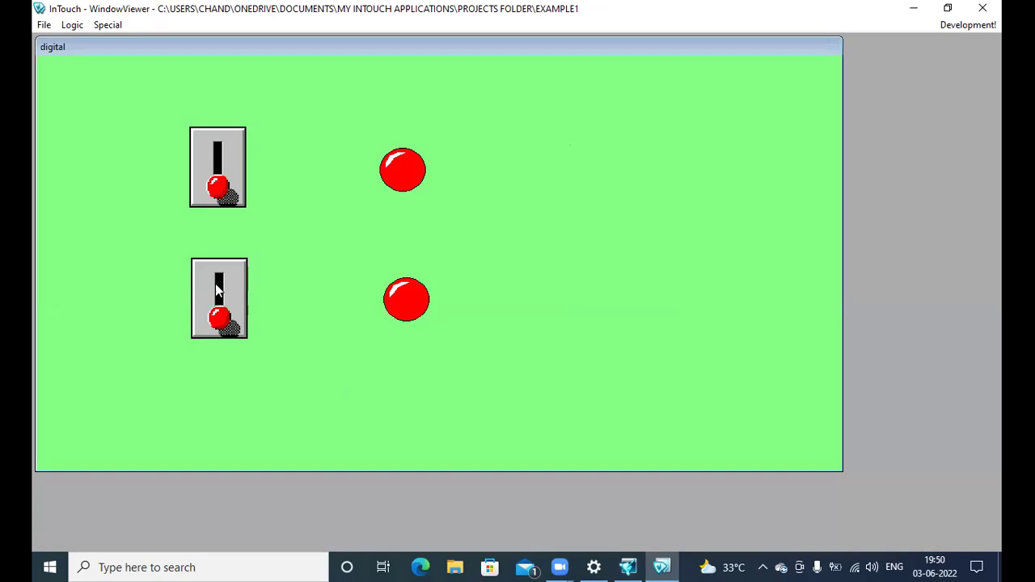
# - Toggle the upper and lower switches on and off in runtime to test their lights, and return to development mode
pyautogui.click(224, 176)
pyautogui.click(224, 176)
pyautogui.click(233, 279)
pyautogui.click(234, 279)
pyautogui.click(968, 25)
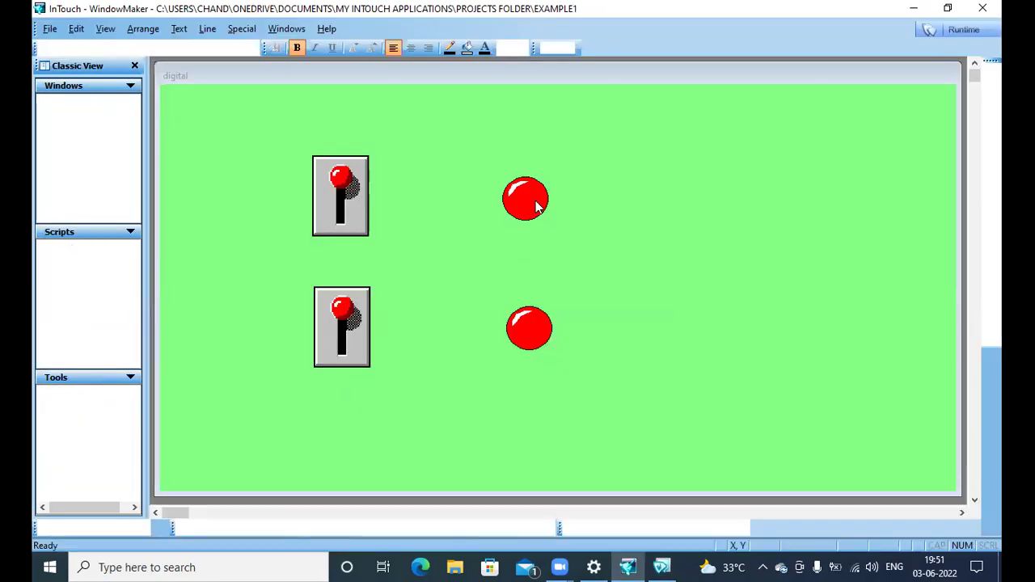
# - Shift the upper circular light slightly to about X 455, Y 122, and set its expression to (s1 or s2)
pyautogui.click(540, 207)
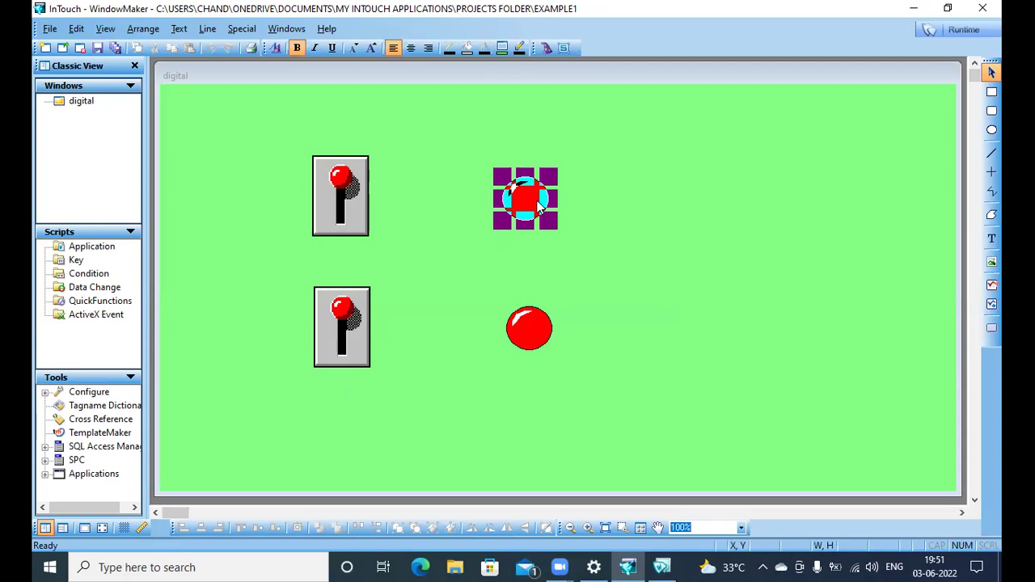
pyautogui.moveTo(537, 201); pyautogui.dragTo(539, 201)
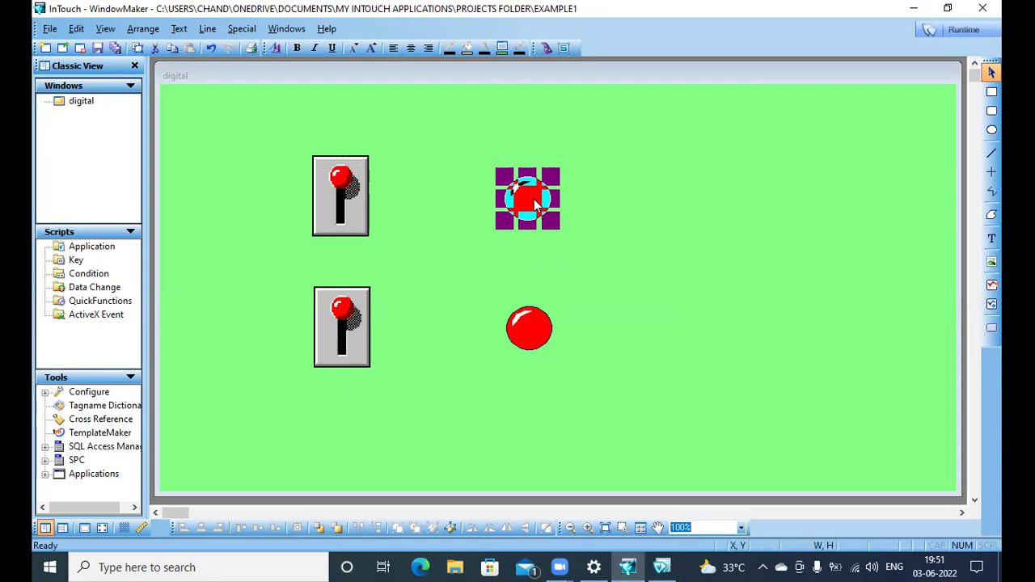
pyautogui.click(498, 353)
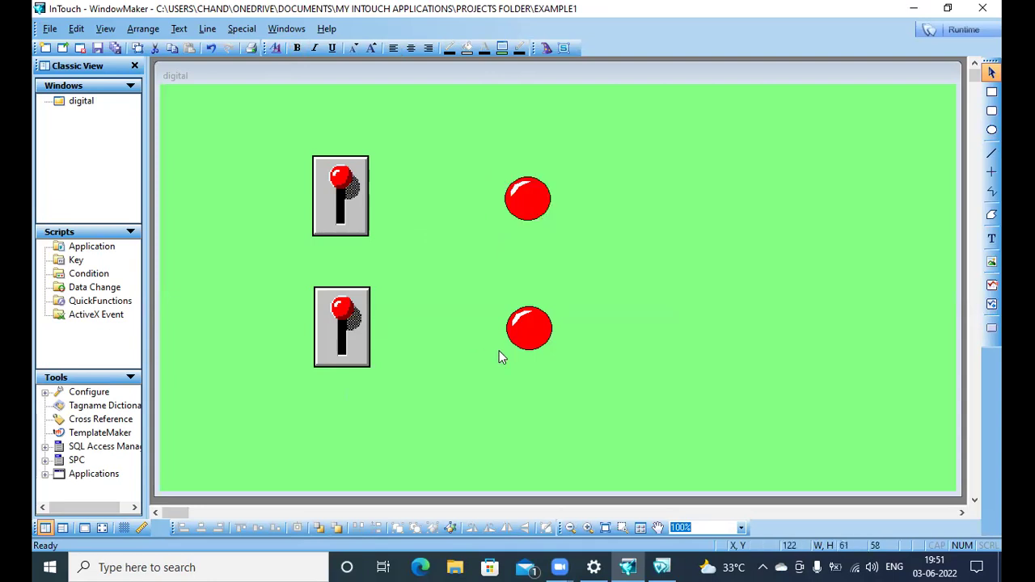
pyautogui.click(537, 335)
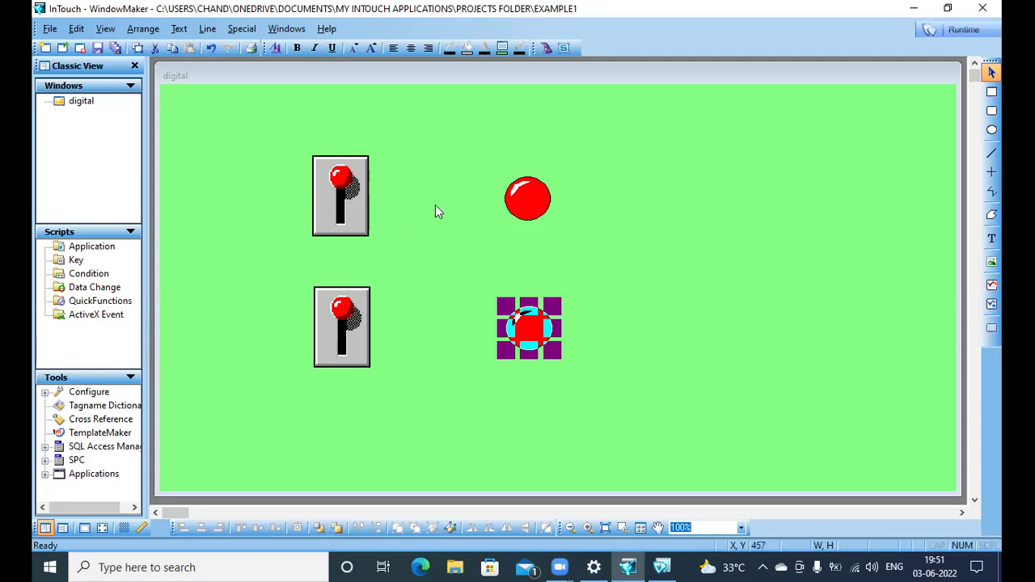
pyautogui.click(530, 200)
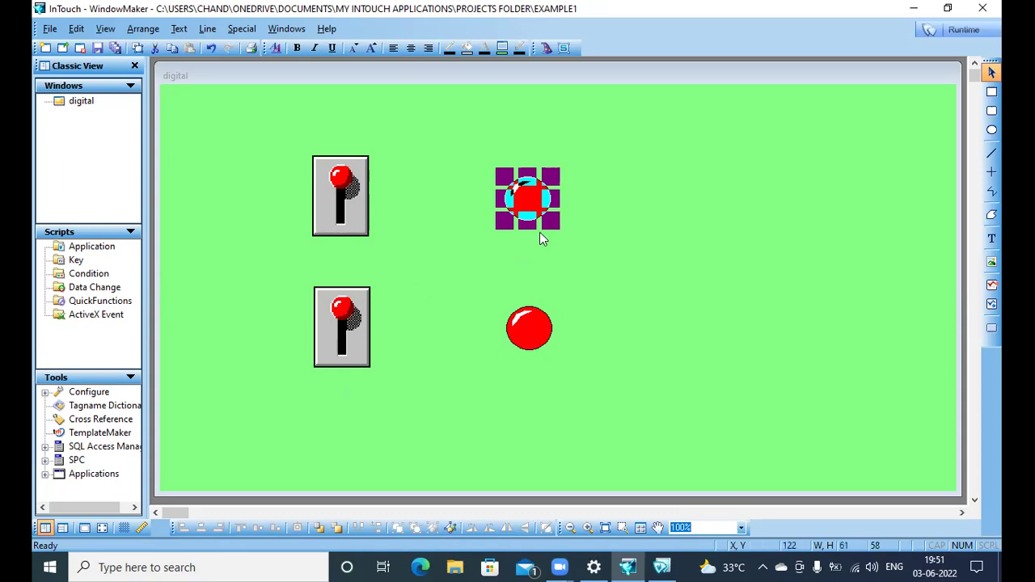
pyautogui.doubleClick(527, 204)
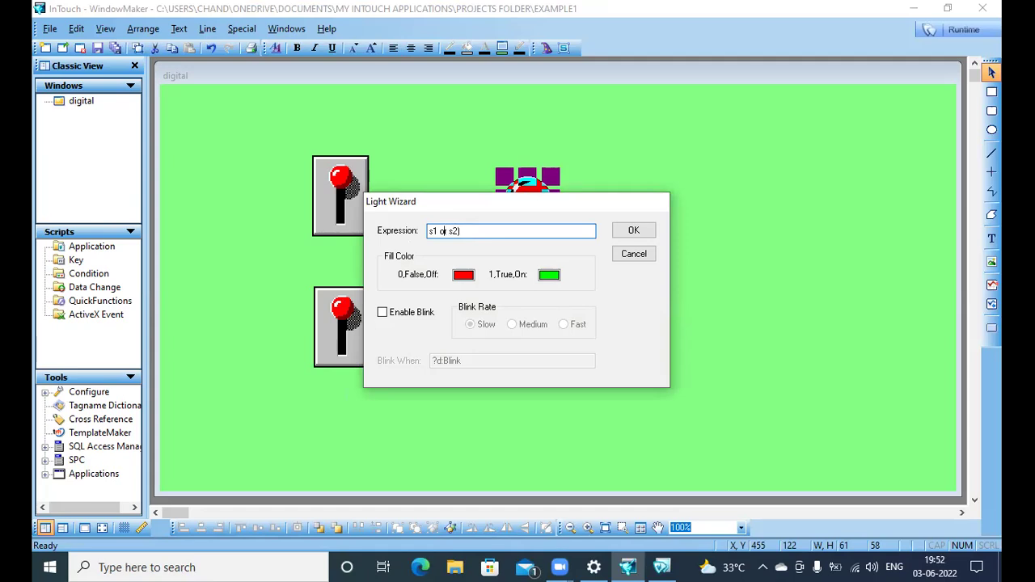
pyautogui.write('(')
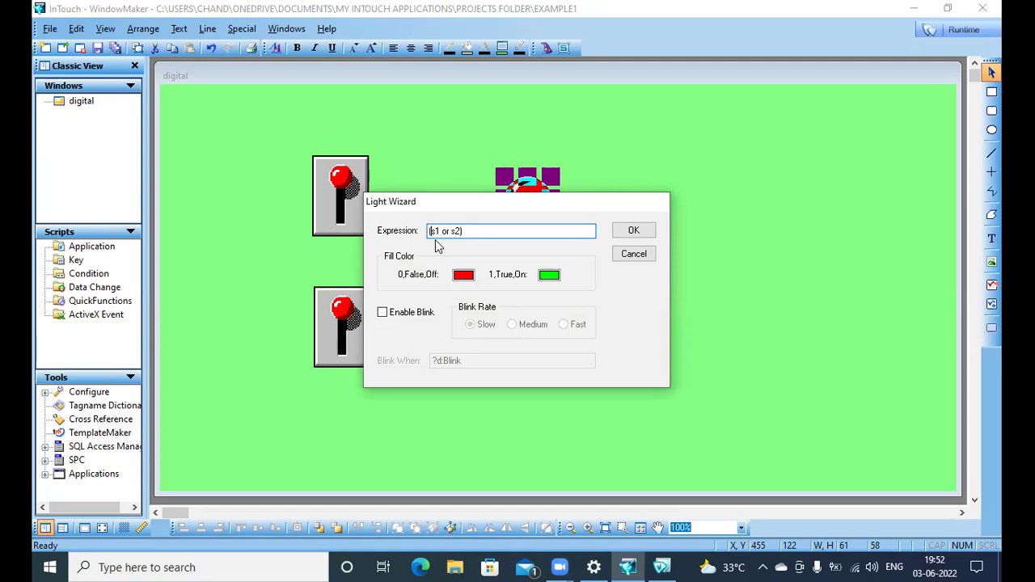
pyautogui.click(633, 232)
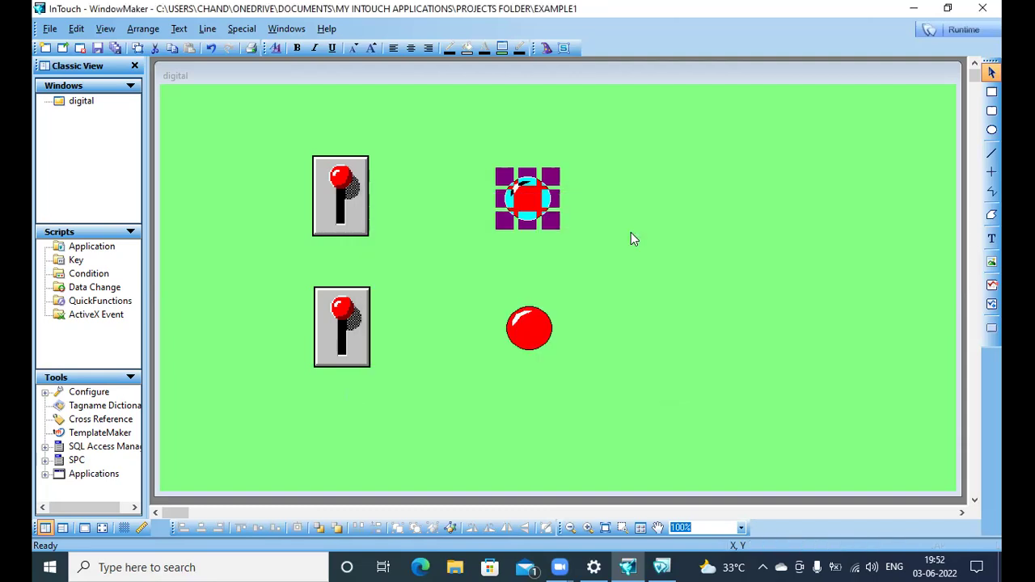
# - Change the lower circular light's expression to (s1 and s2)
pyautogui.doubleClick(532, 326)
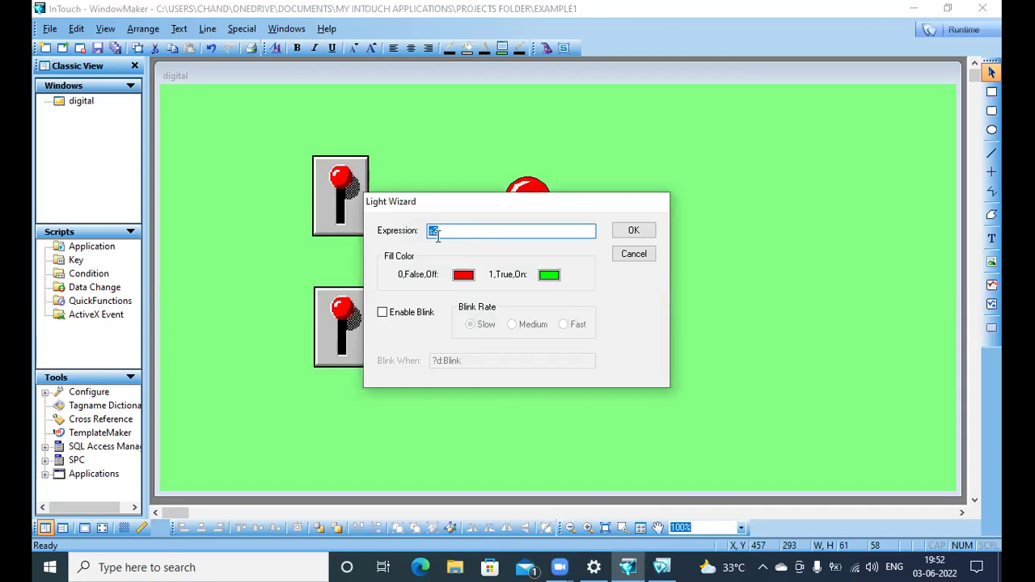
pyautogui.write('s1 and s2)')
pyautogui.click(430, 231)
pyautogui.write('(')
pyautogui.click(631, 233)
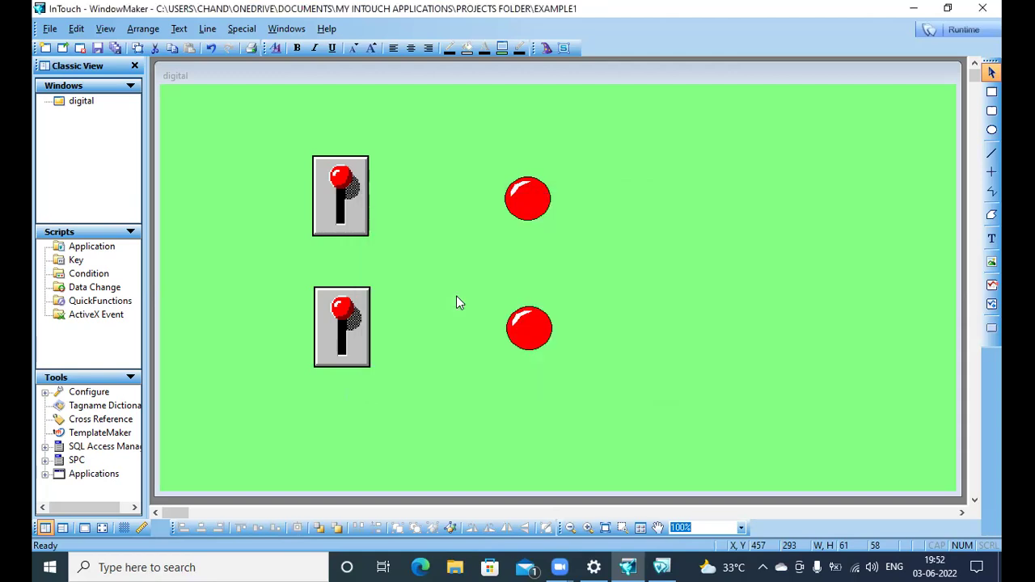
# - Save all windows and test the lights in runtime by toggling each switch on and off separately
pyautogui.click(116, 51)
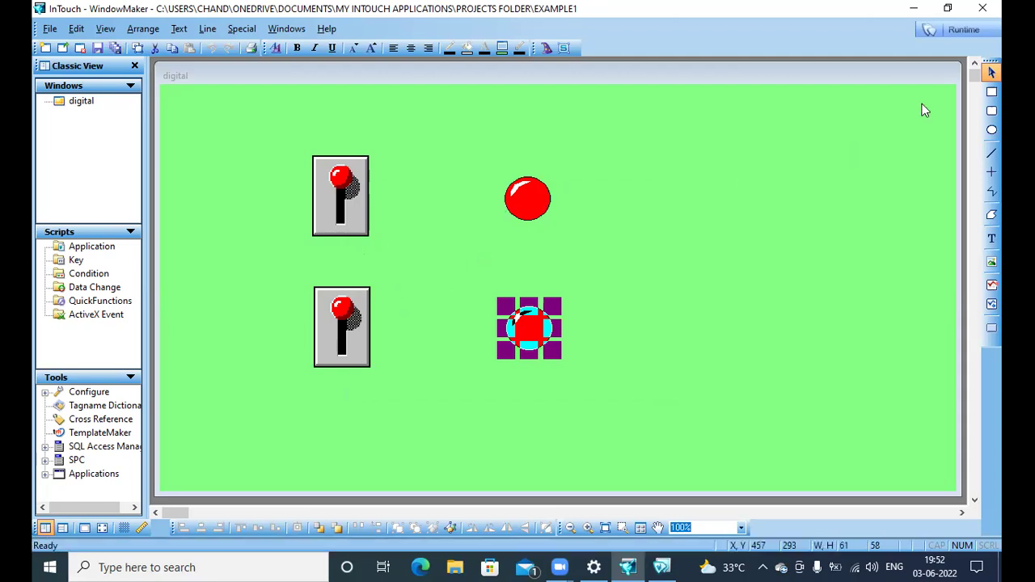
pyautogui.click(962, 34)
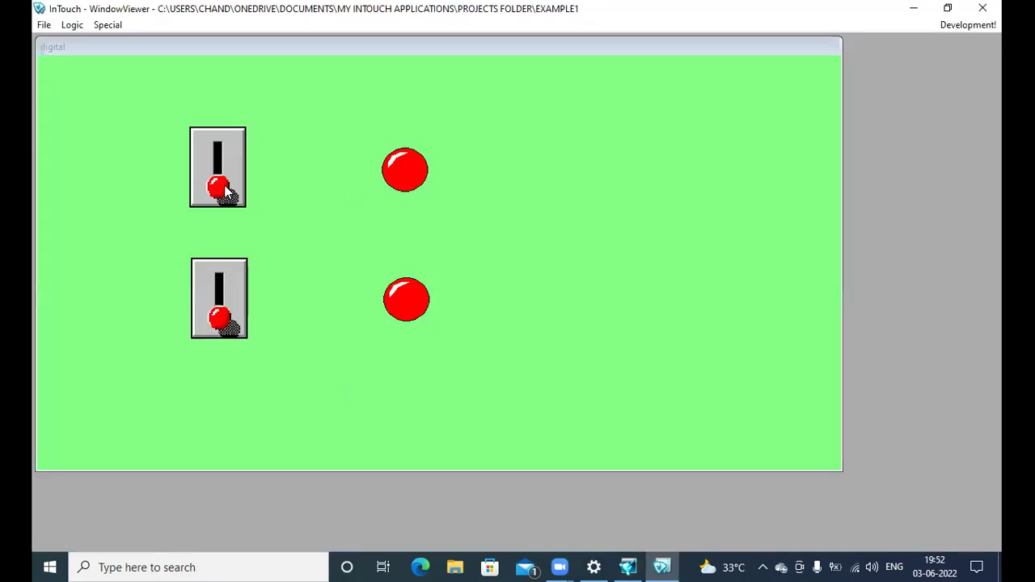
pyautogui.click(226, 190)
pyautogui.click(227, 188)
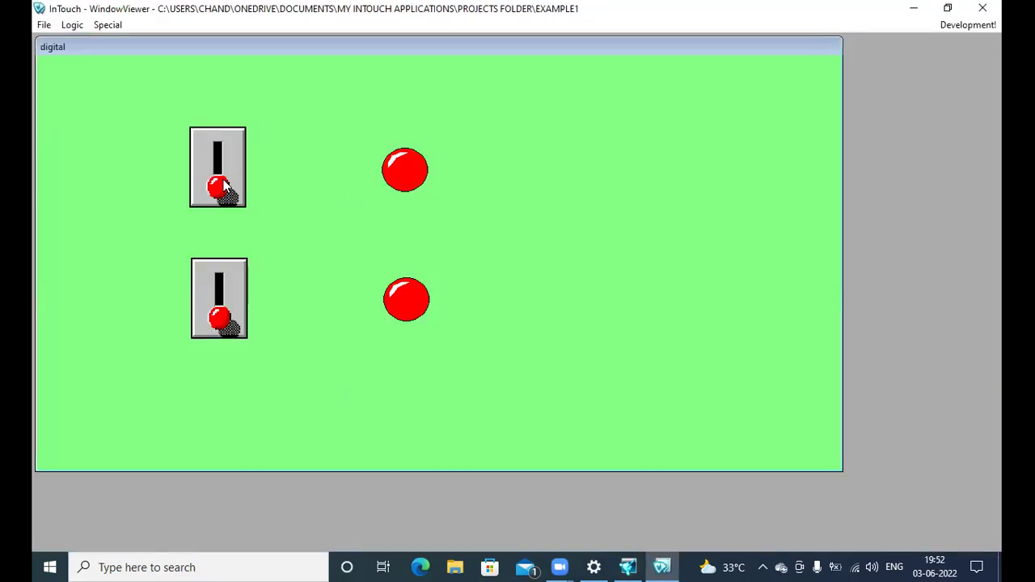
pyautogui.click(227, 299)
pyautogui.click(228, 298)
# - Test both lights with the two switches turned on together, turn both off, and return to development mode
pyautogui.click(390, 181)
pyautogui.click(228, 165)
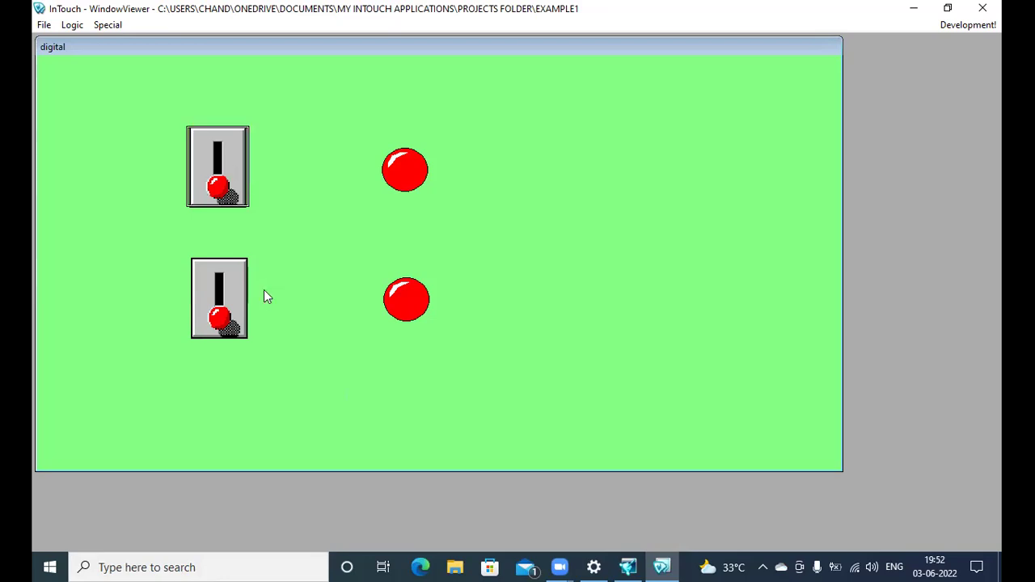
pyautogui.click(234, 294)
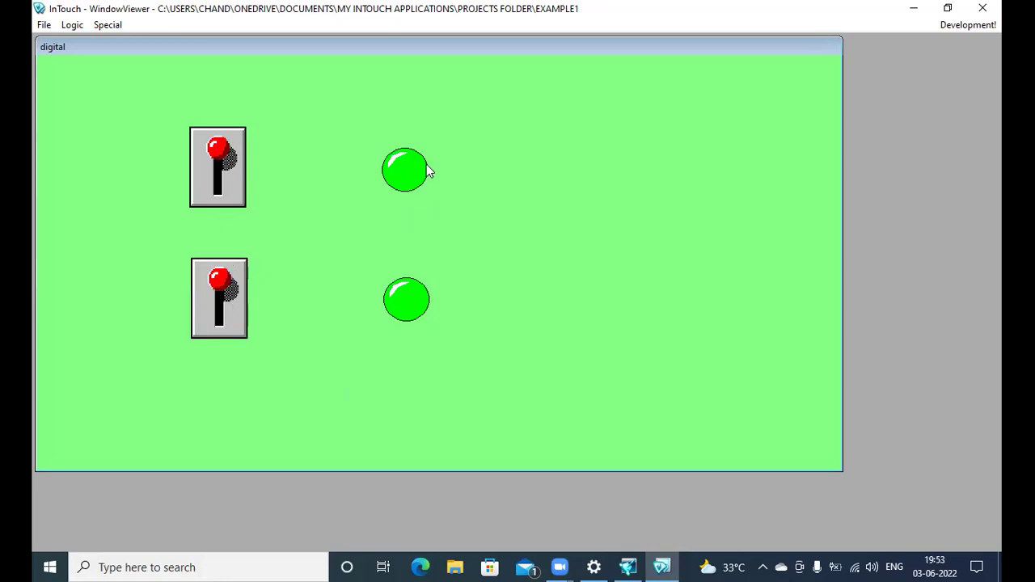
pyautogui.click(216, 183)
pyautogui.click(226, 292)
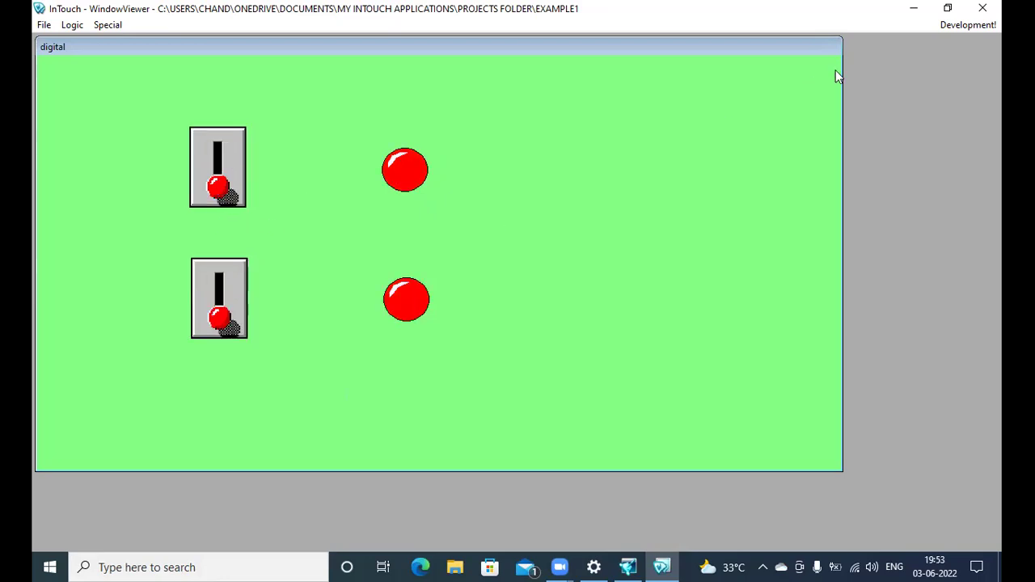
pyautogui.click(967, 25)
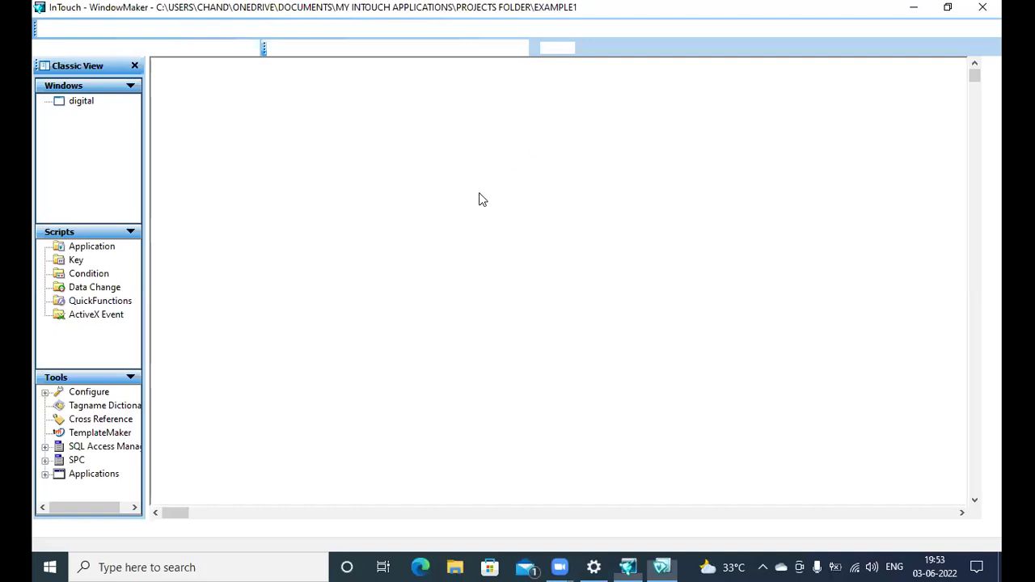
# - Change the upper circular light's expression to (s1 OR s2) and not (s1 and s2)
pyautogui.doubleClick(526, 204)
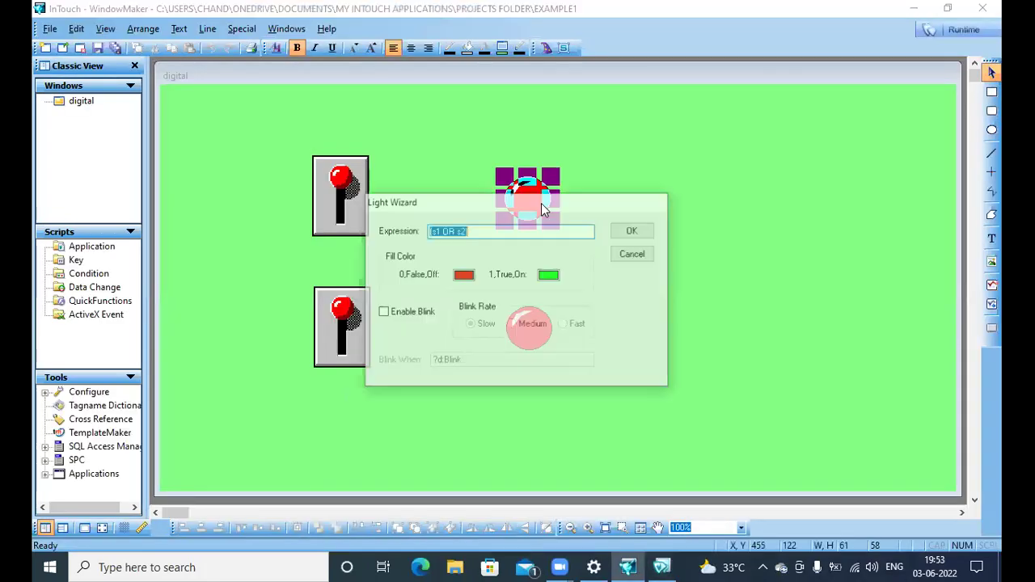
pyautogui.press('Home')
pyautogui.write('(')
pyautogui.press('End')
pyautogui.write(') and not')
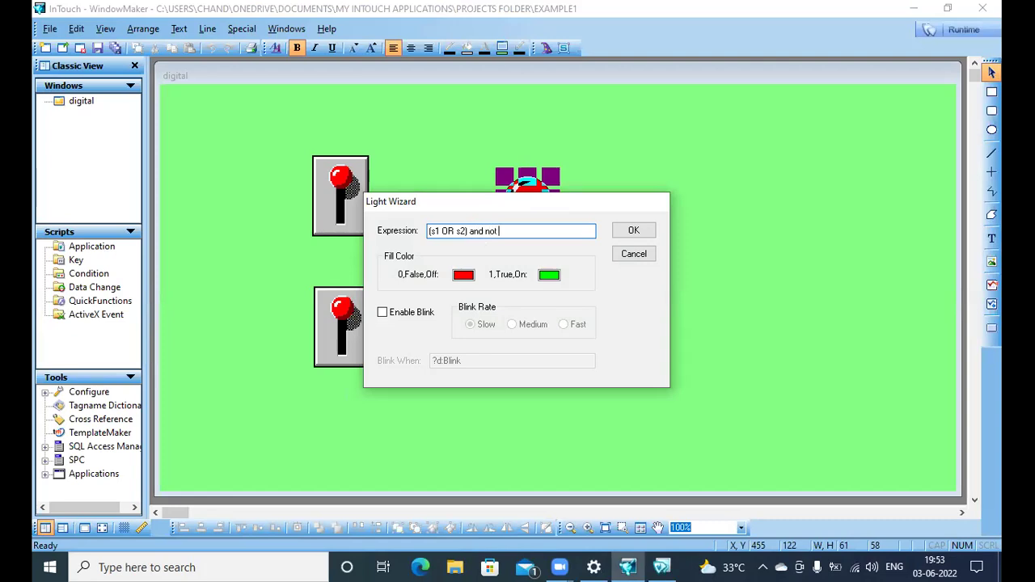
pyautogui.write(' (')
pyautogui.write(')')
pyautogui.press('Left')
pyautogui.press('Left')
pyautogui.press('BackSpace')
pyautogui.write('(s1 and s2')
pyautogui.click(633, 229)
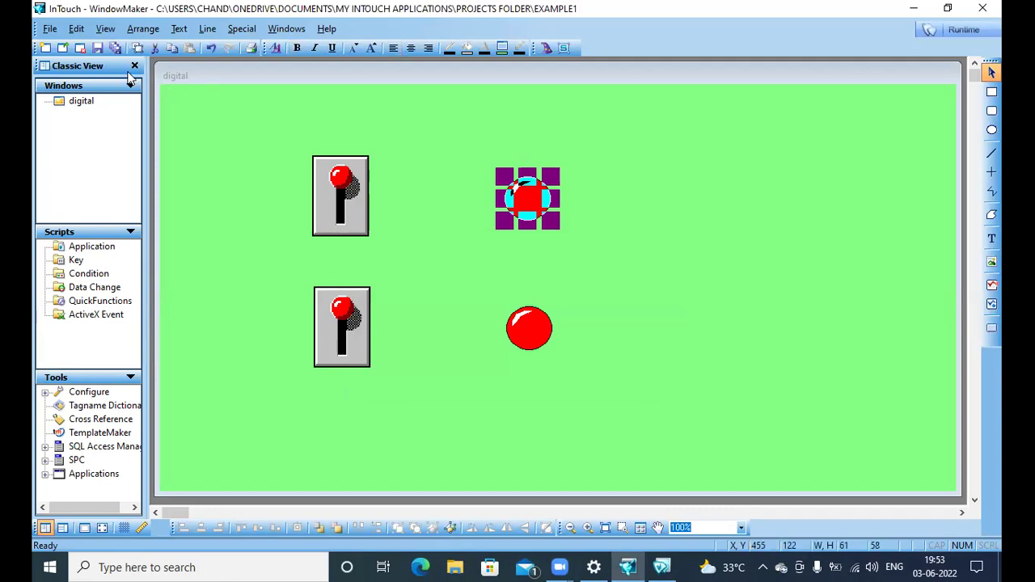
# - Save all windows, test the exclusive-or logic in runtime by turning both switches on and off, and return to development mode
pyautogui.click(115, 50)
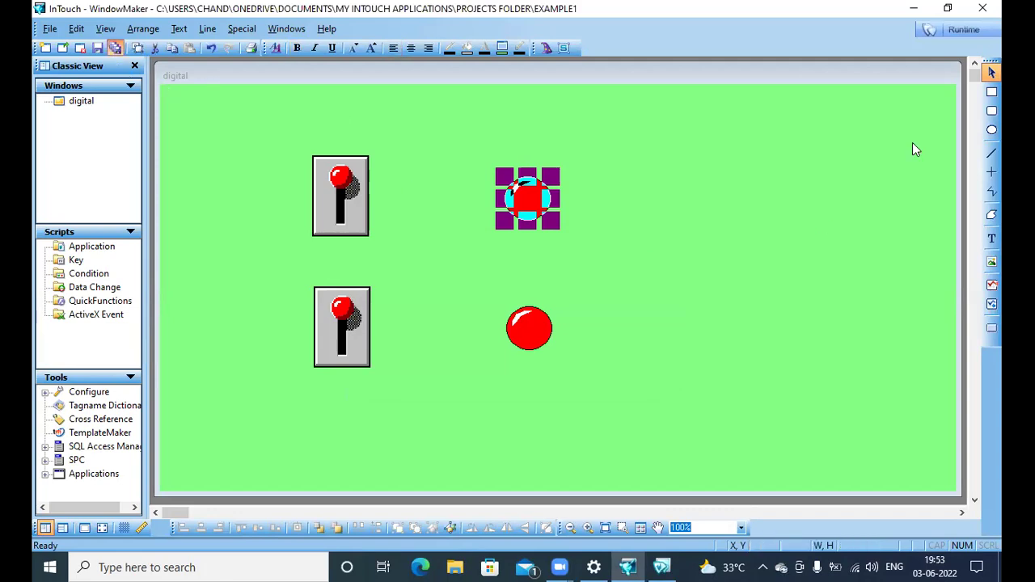
pyautogui.click(961, 33)
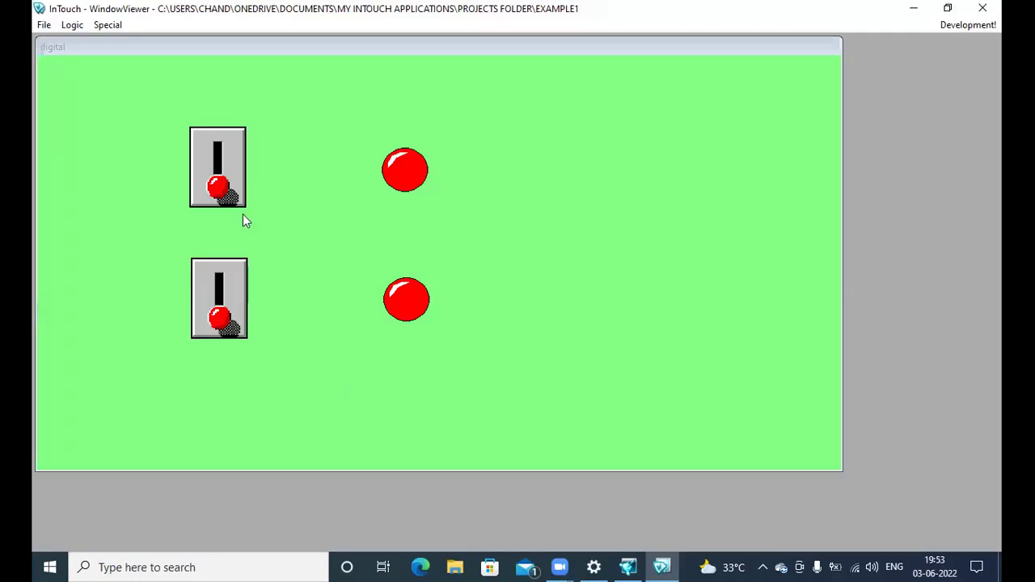
pyautogui.click(216, 170)
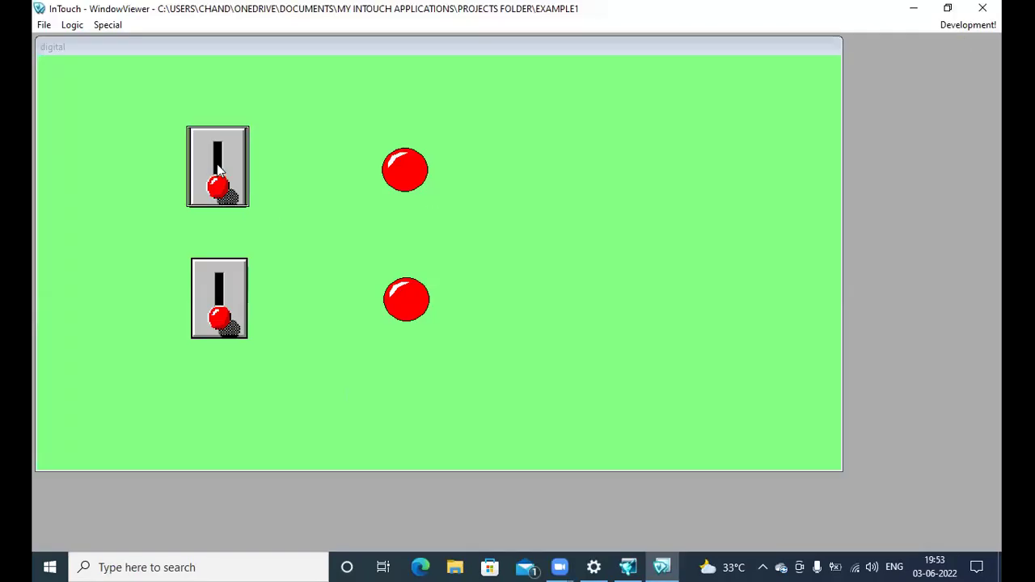
pyautogui.click(230, 299)
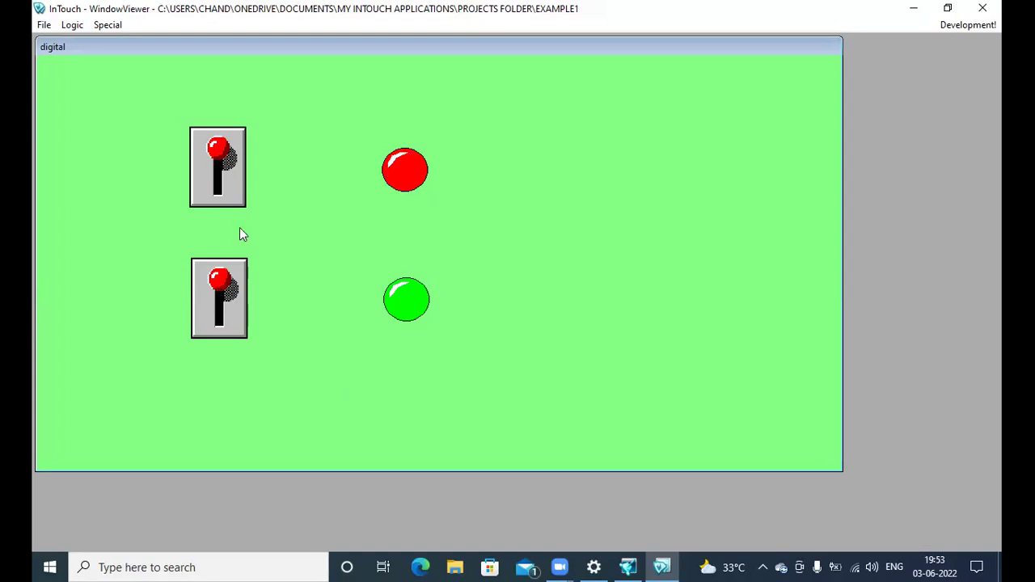
pyautogui.click(225, 182)
pyautogui.click(228, 298)
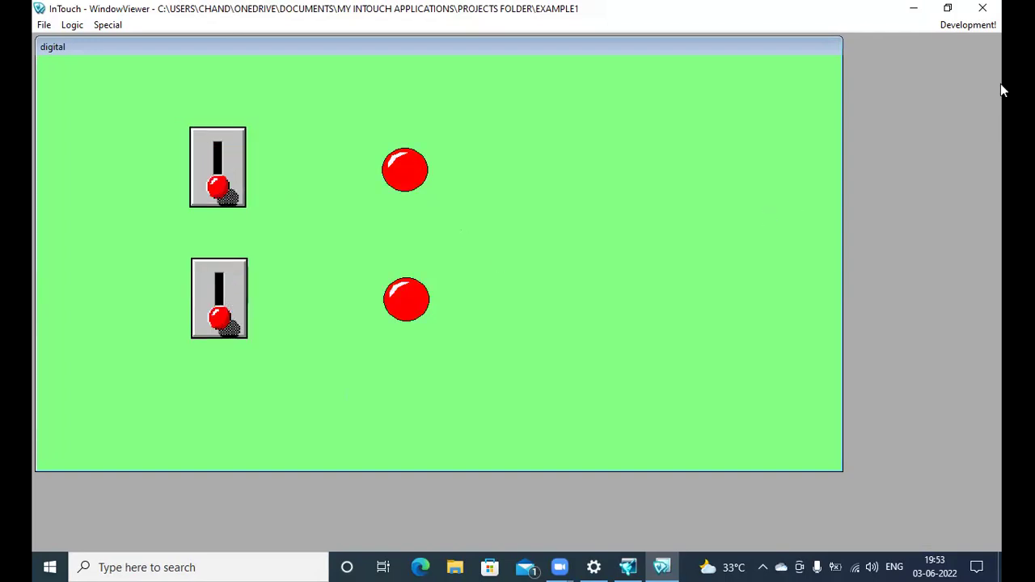
pyautogui.click(961, 31)
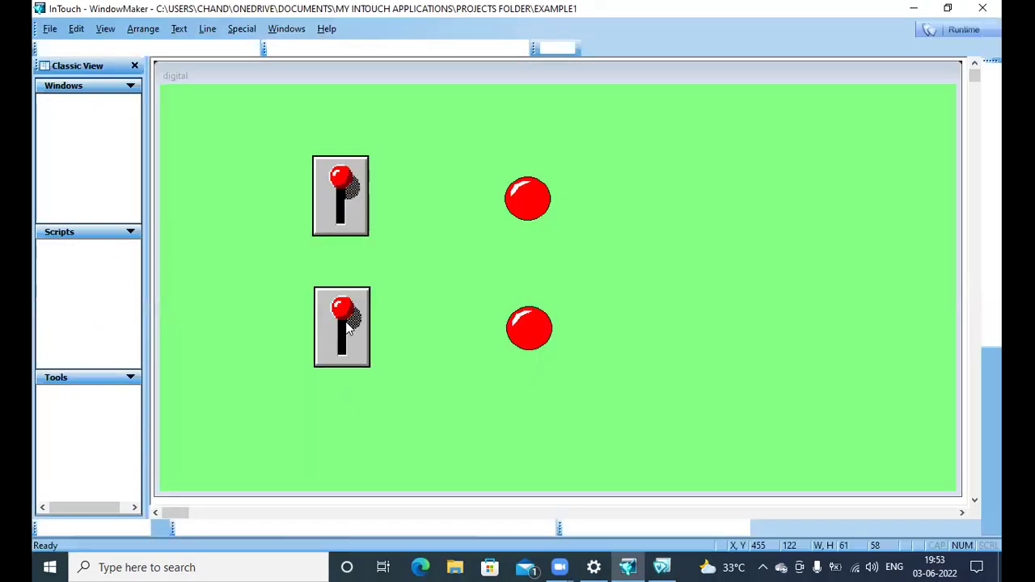
# - Duplicate the lower switch and place the copy below it as a third switch, at about X 200, Y 420
pyautogui.click(346, 324)
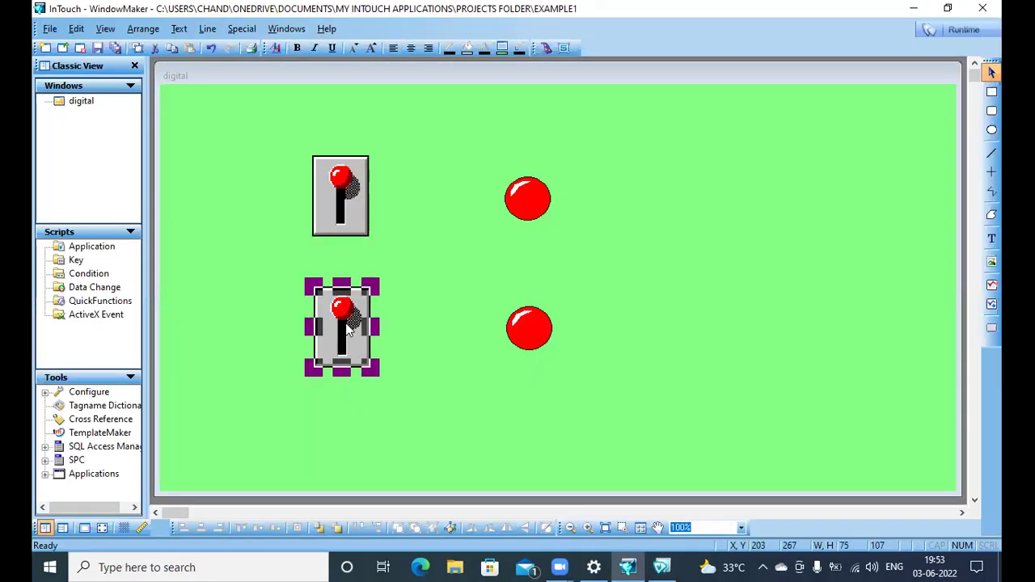
pyautogui.rightClick(347, 325)
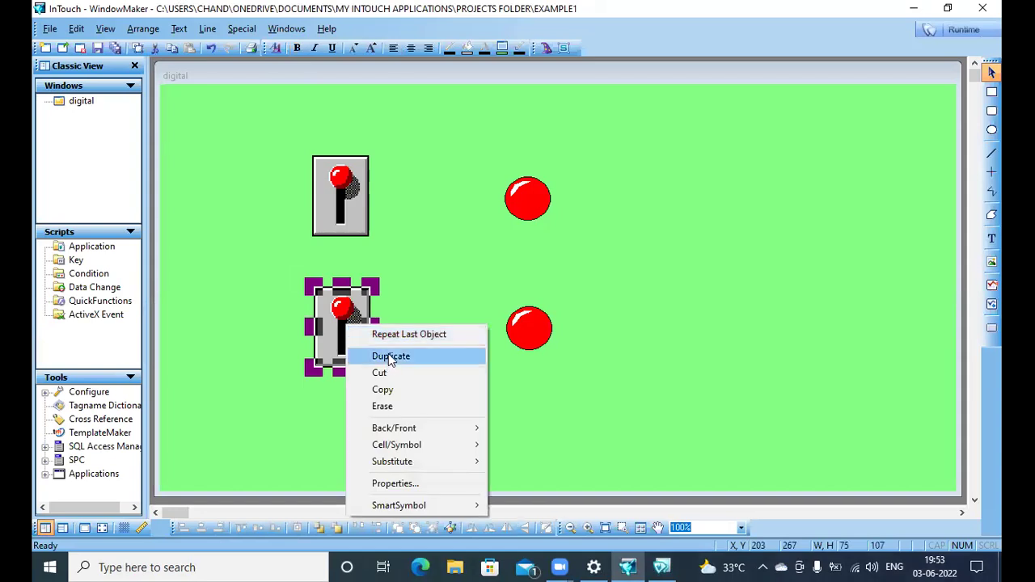
pyautogui.click(390, 356)
pyautogui.moveTo(362, 358); pyautogui.dragTo(343, 450)
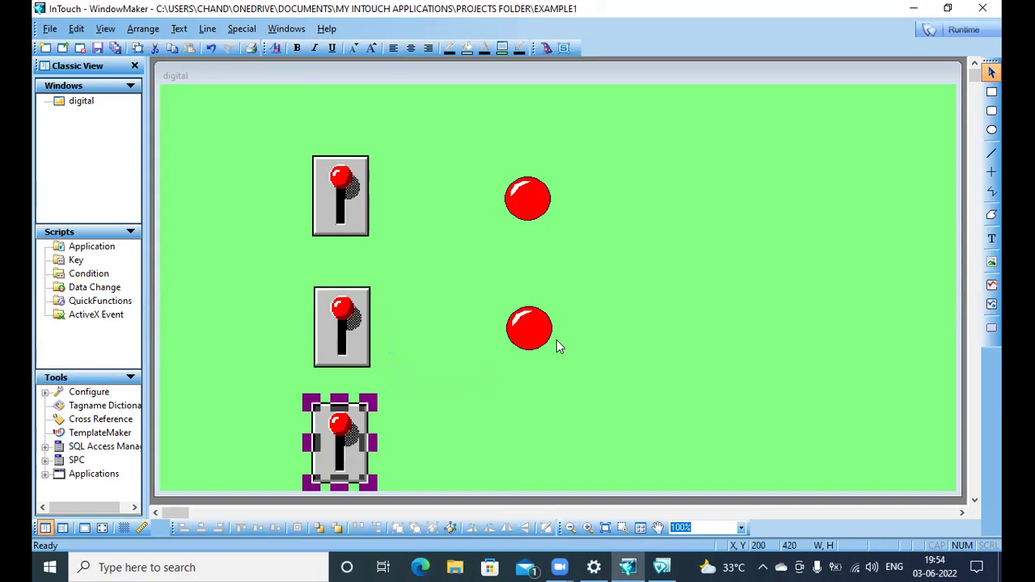
# - Duplicate the lower circular light and place the copy beside the third switch, at about X 463, Y 451
pyautogui.click(529, 332)
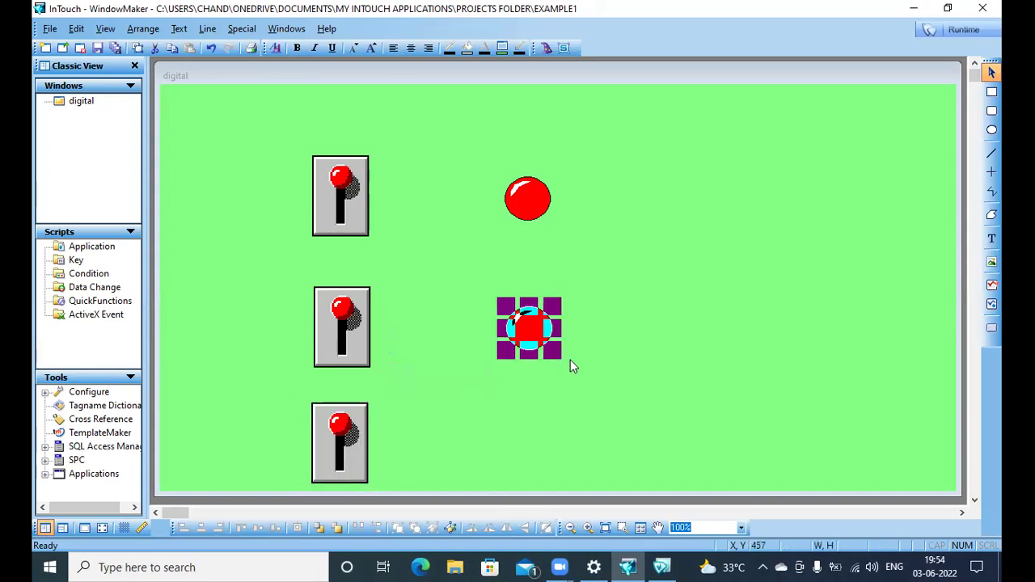
pyautogui.rightClick(570, 360)
pyautogui.click(575, 361)
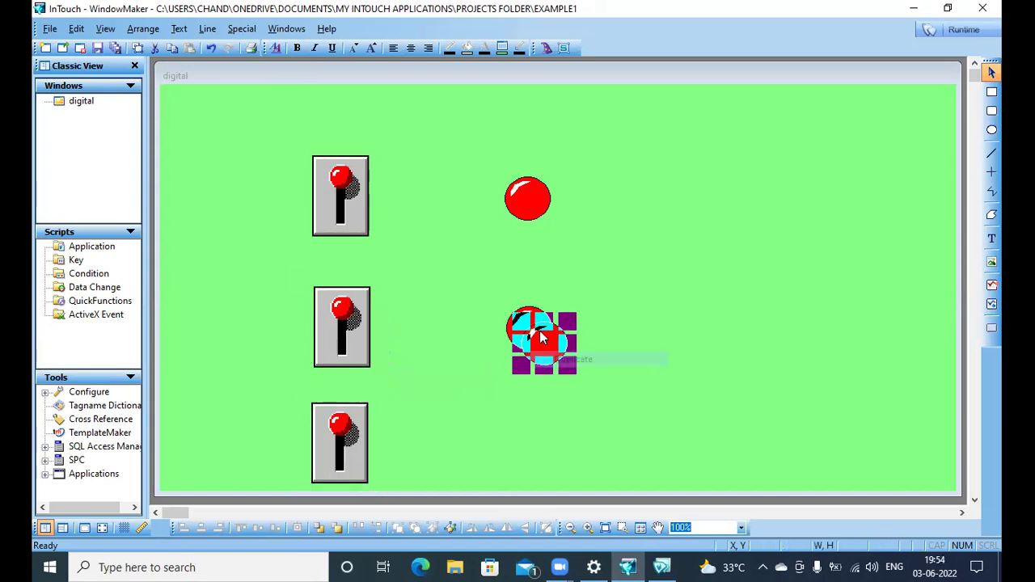
pyautogui.click(533, 428)
pyautogui.moveTo(558, 331); pyautogui.dragTo(547, 439)
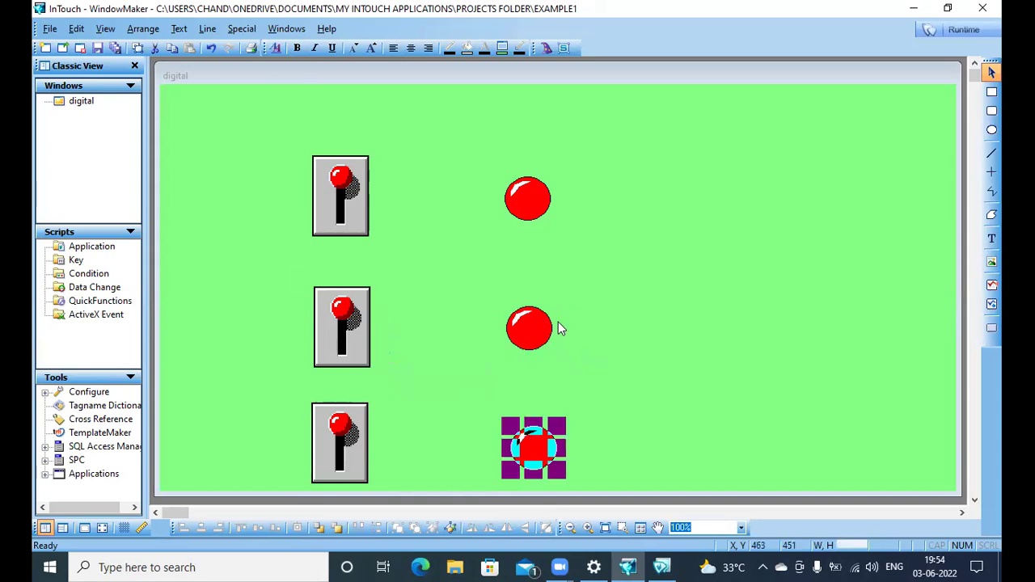
pyautogui.click(373, 380)
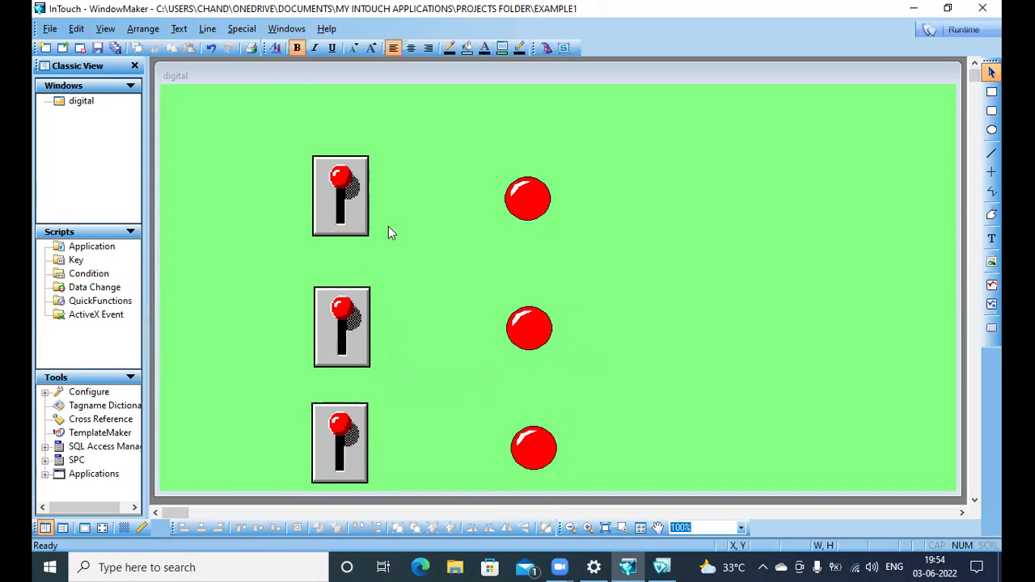
# - Nudge the middle switch upward to Y 255 to even out the spacing between the three switches
pyautogui.click(520, 194)
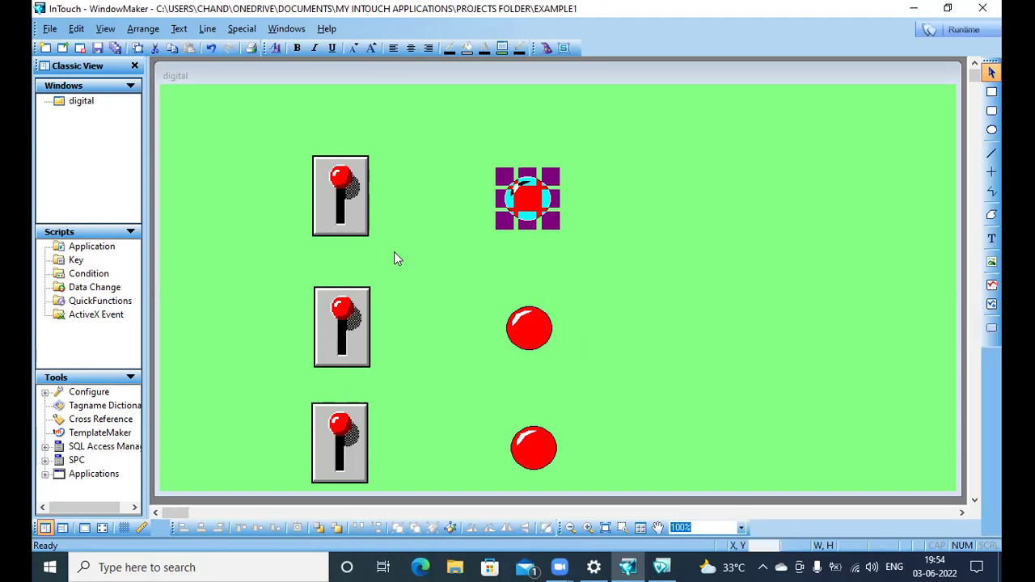
pyautogui.click(330, 319)
pyautogui.press('Up')
pyautogui.press('Up')
pyautogui.press('Up')
pyautogui.press('Up')
pyautogui.press('Up')
pyautogui.press('Up')
pyautogui.press('Up')
pyautogui.press('Up')
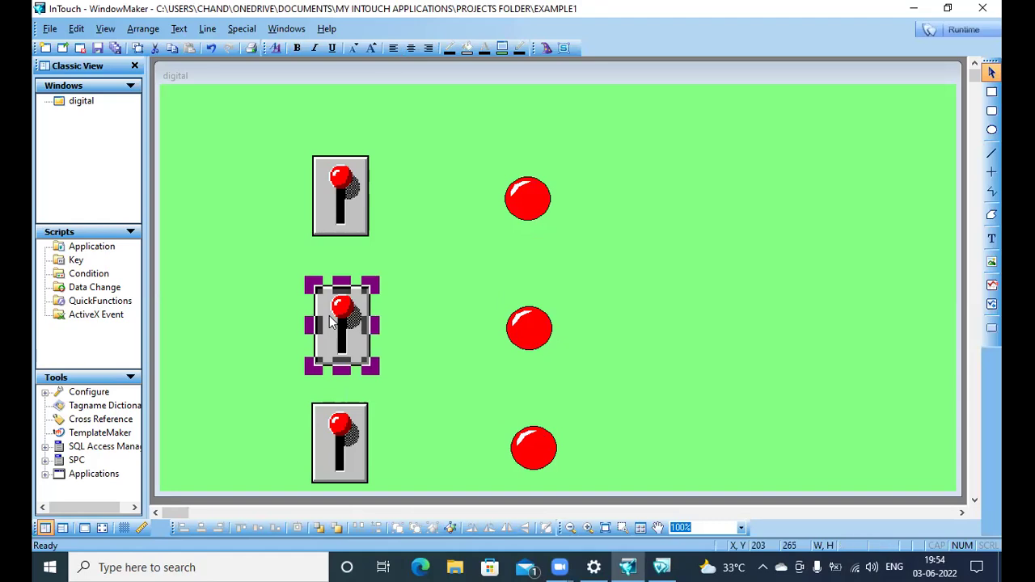
pyautogui.press('Up')
pyautogui.press('Up')
pyautogui.press('Up')
pyautogui.press('Up')
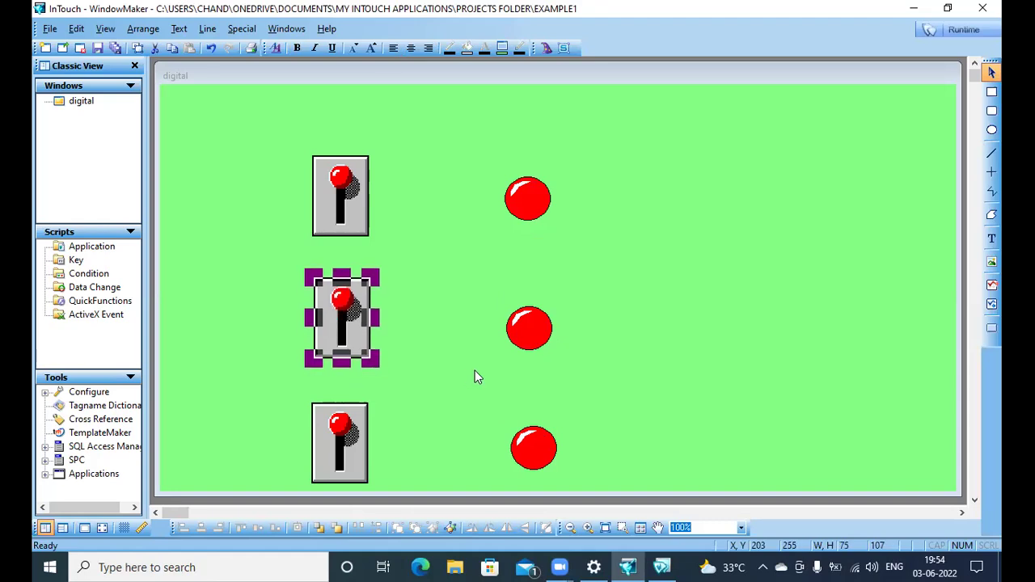
pyautogui.click(447, 401)
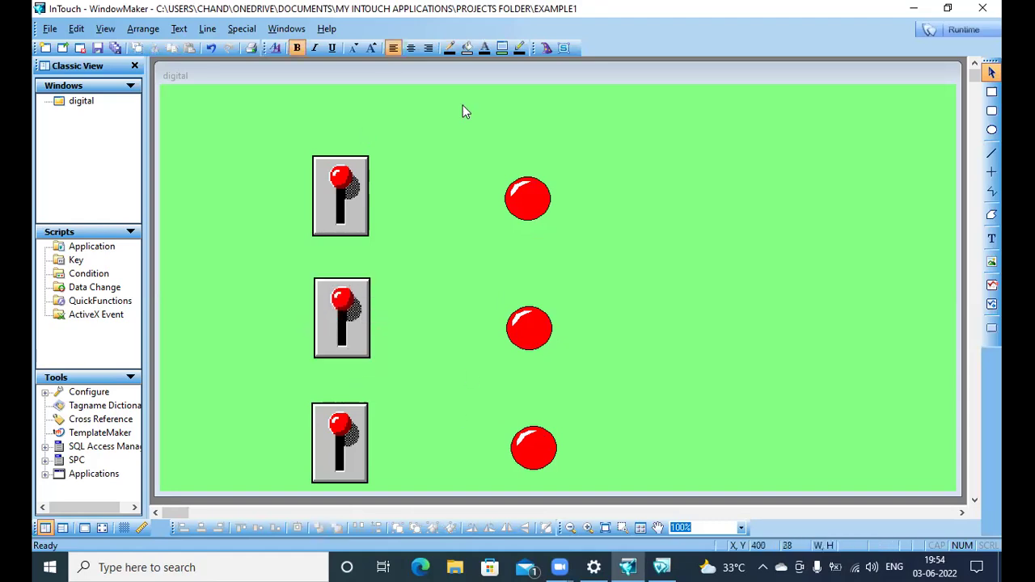